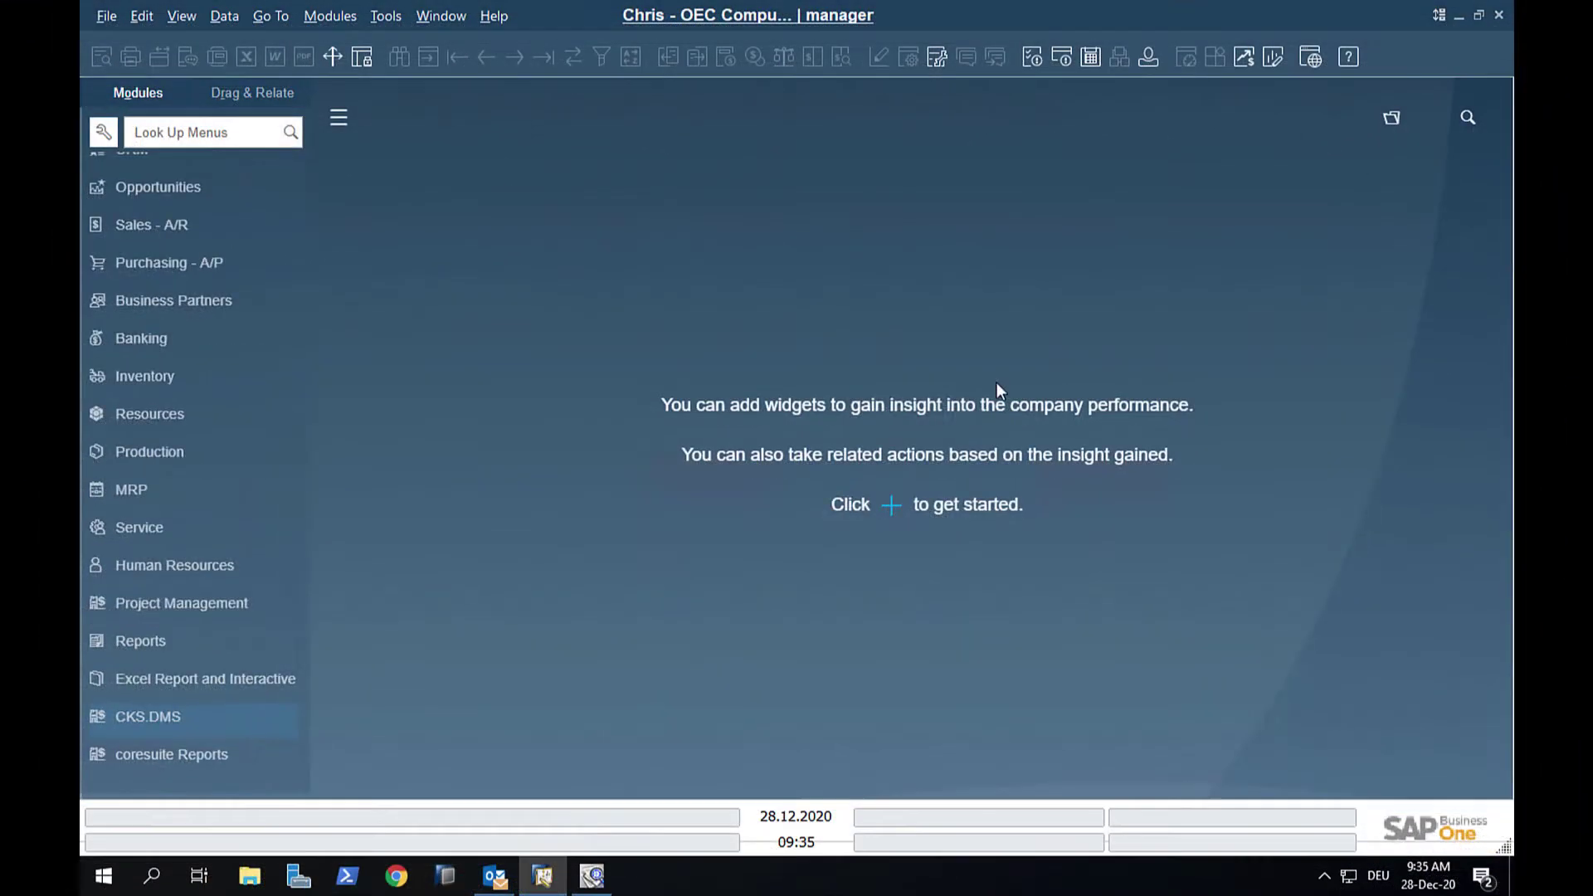
# Open the CKS.DMS Inbox and scan the paper invoice into it as entry 527.
pyautogui.click(176, 716)
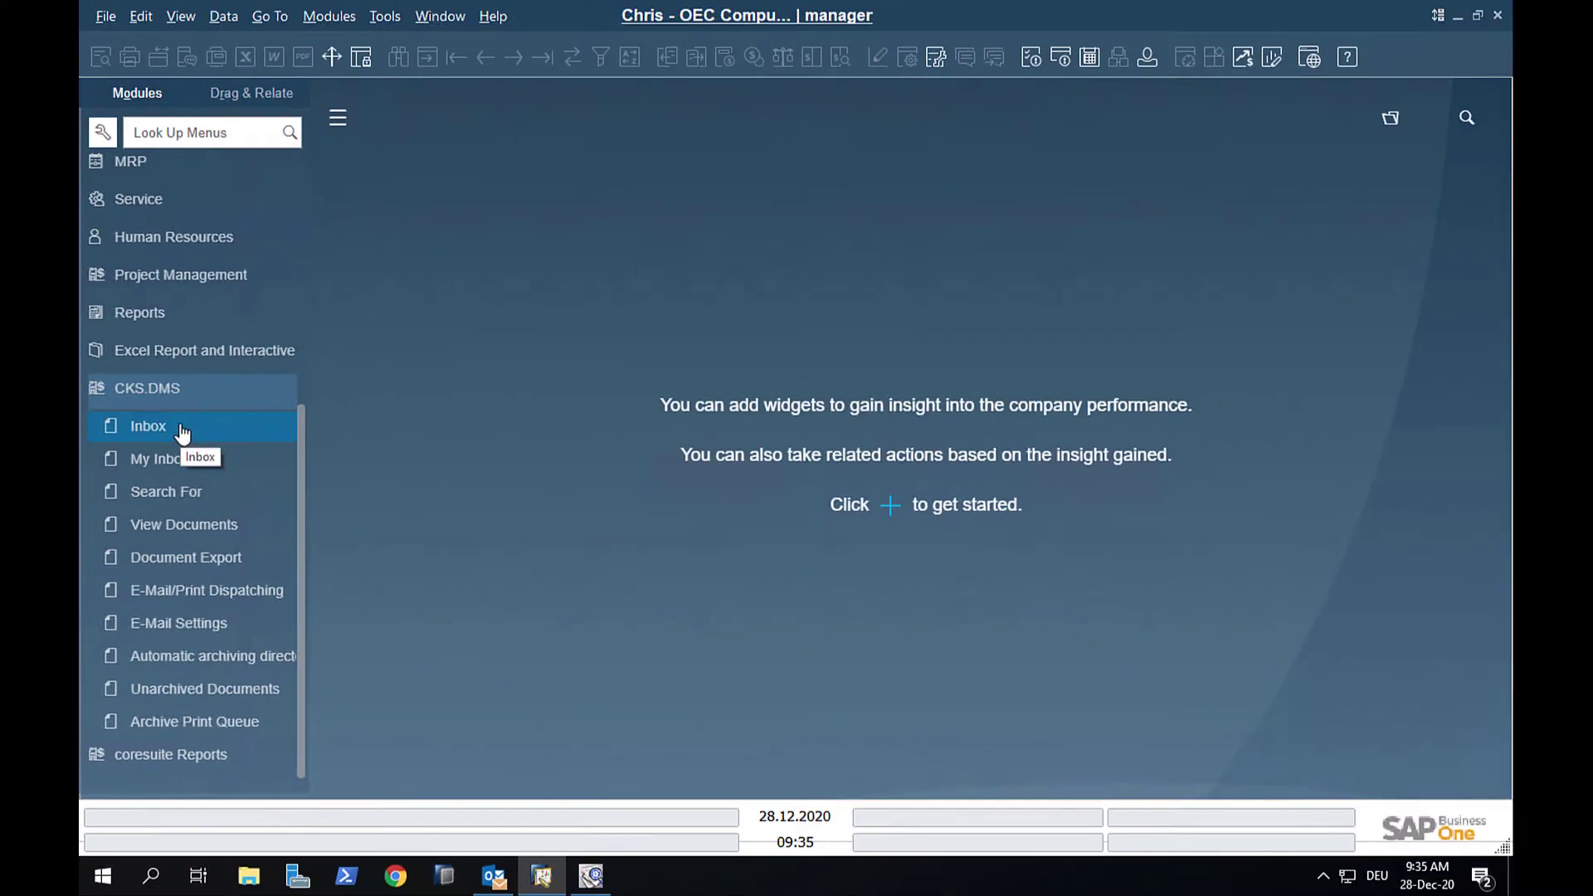
pyautogui.click(181, 431)
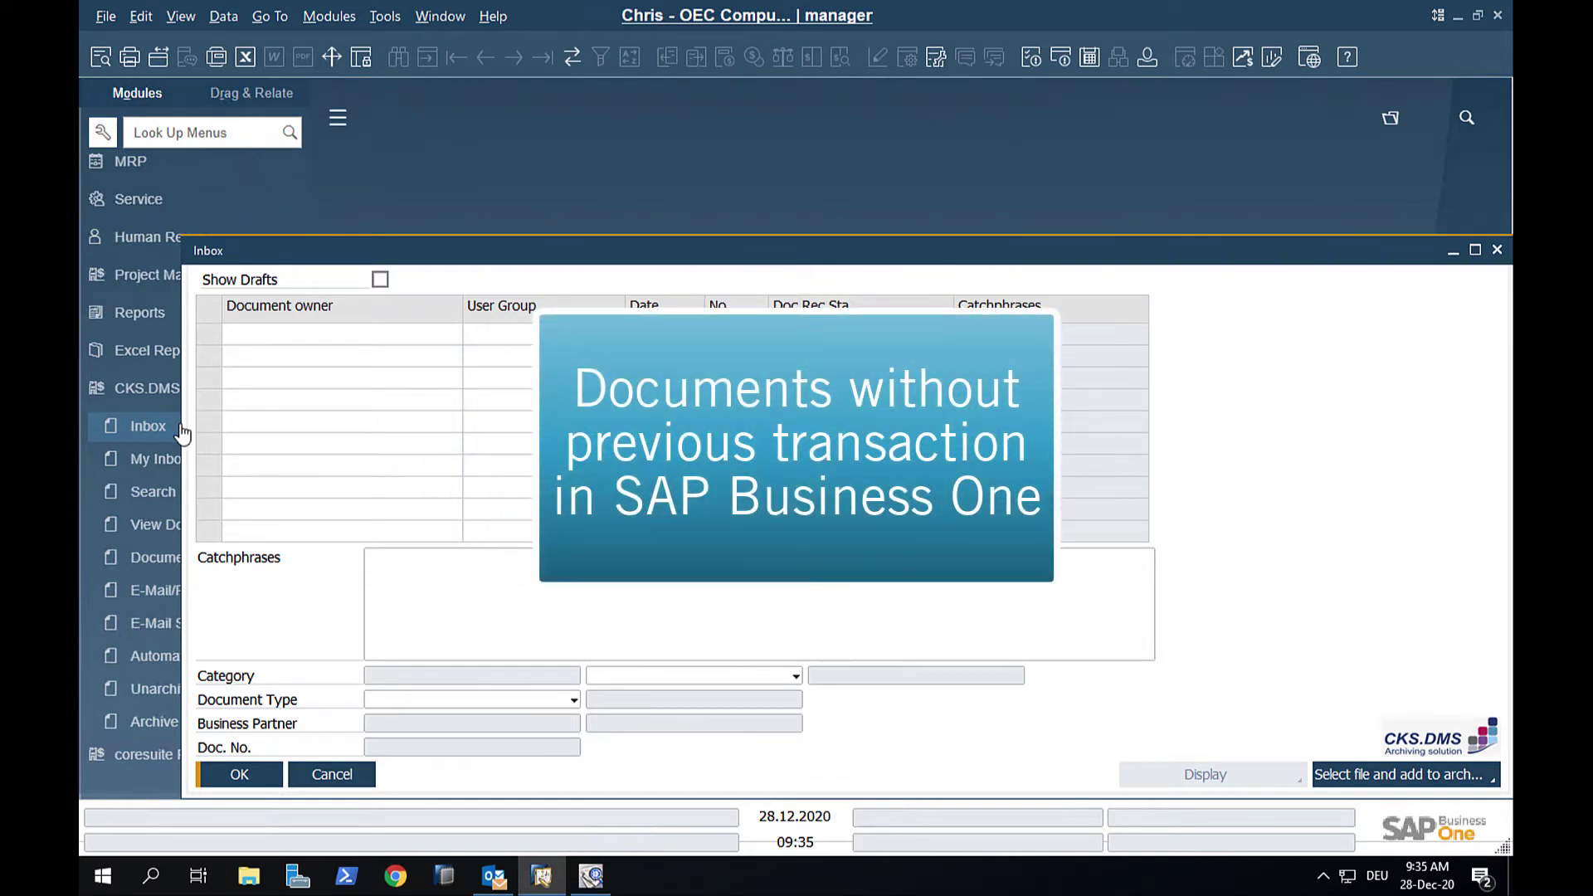
pyautogui.click(599, 881)
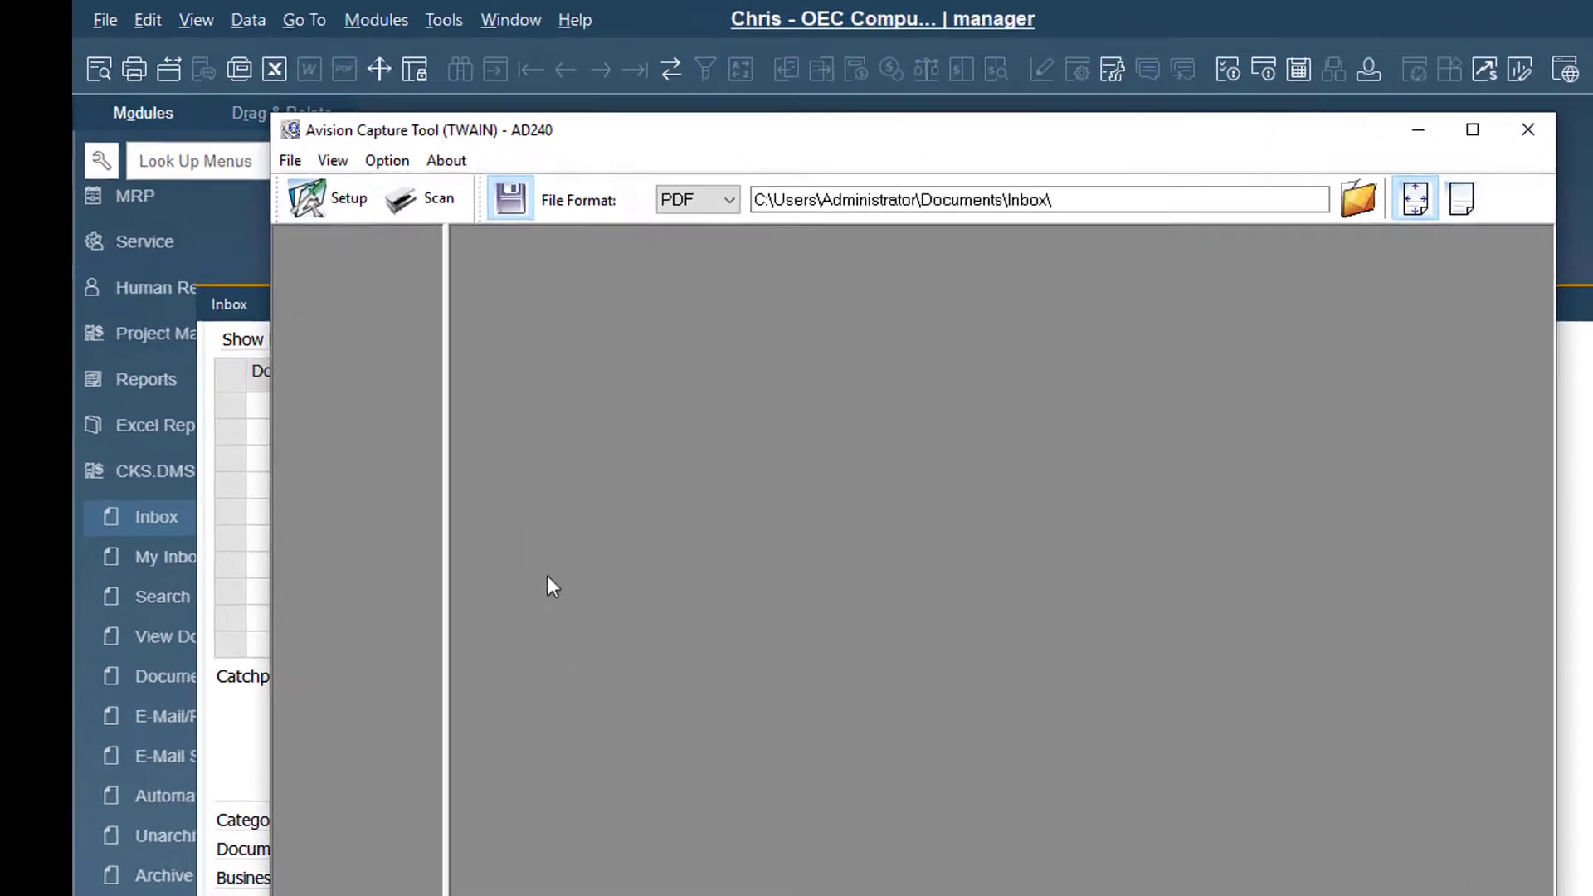
pyautogui.click(438, 198)
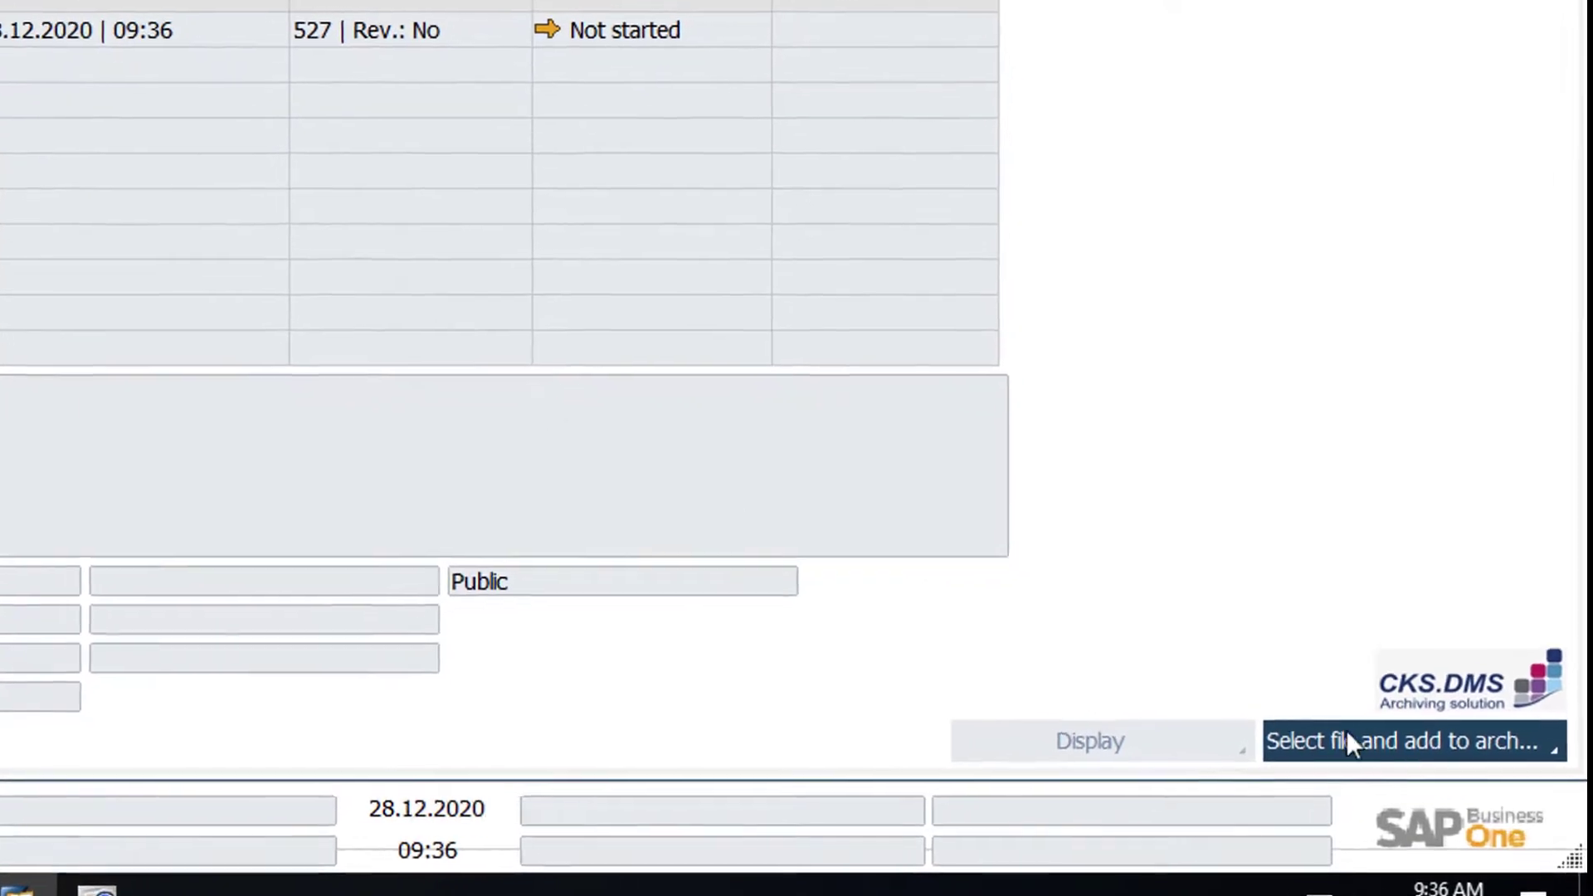
# Archive Sweeties Invoice.pdf from disk into the Inbox as entry 528.
pyautogui.click(1349, 740)
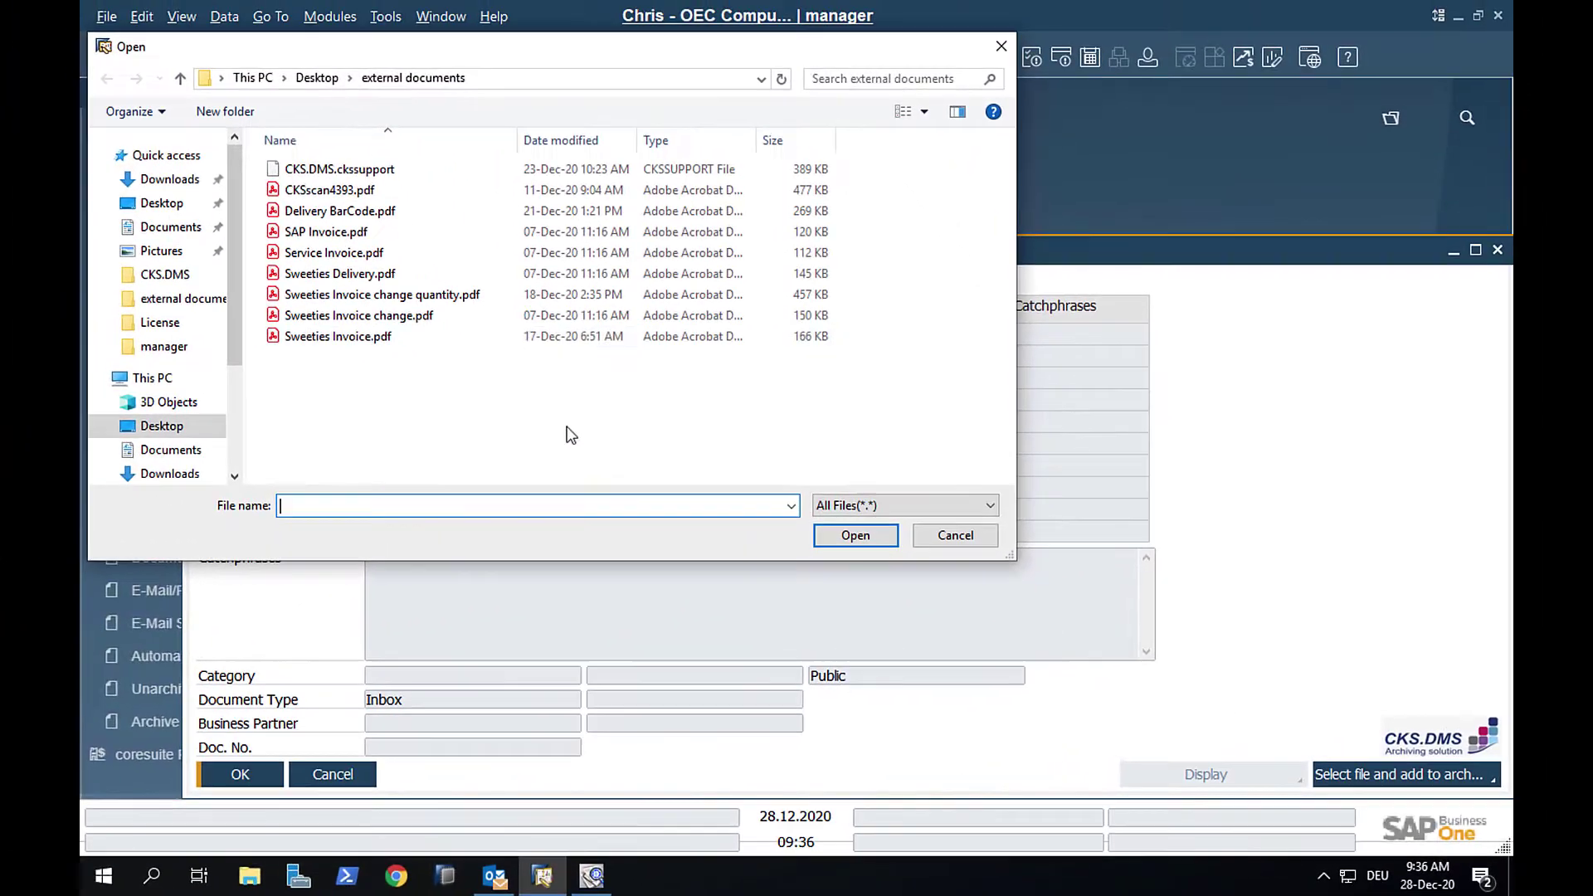
pyautogui.click(357, 337)
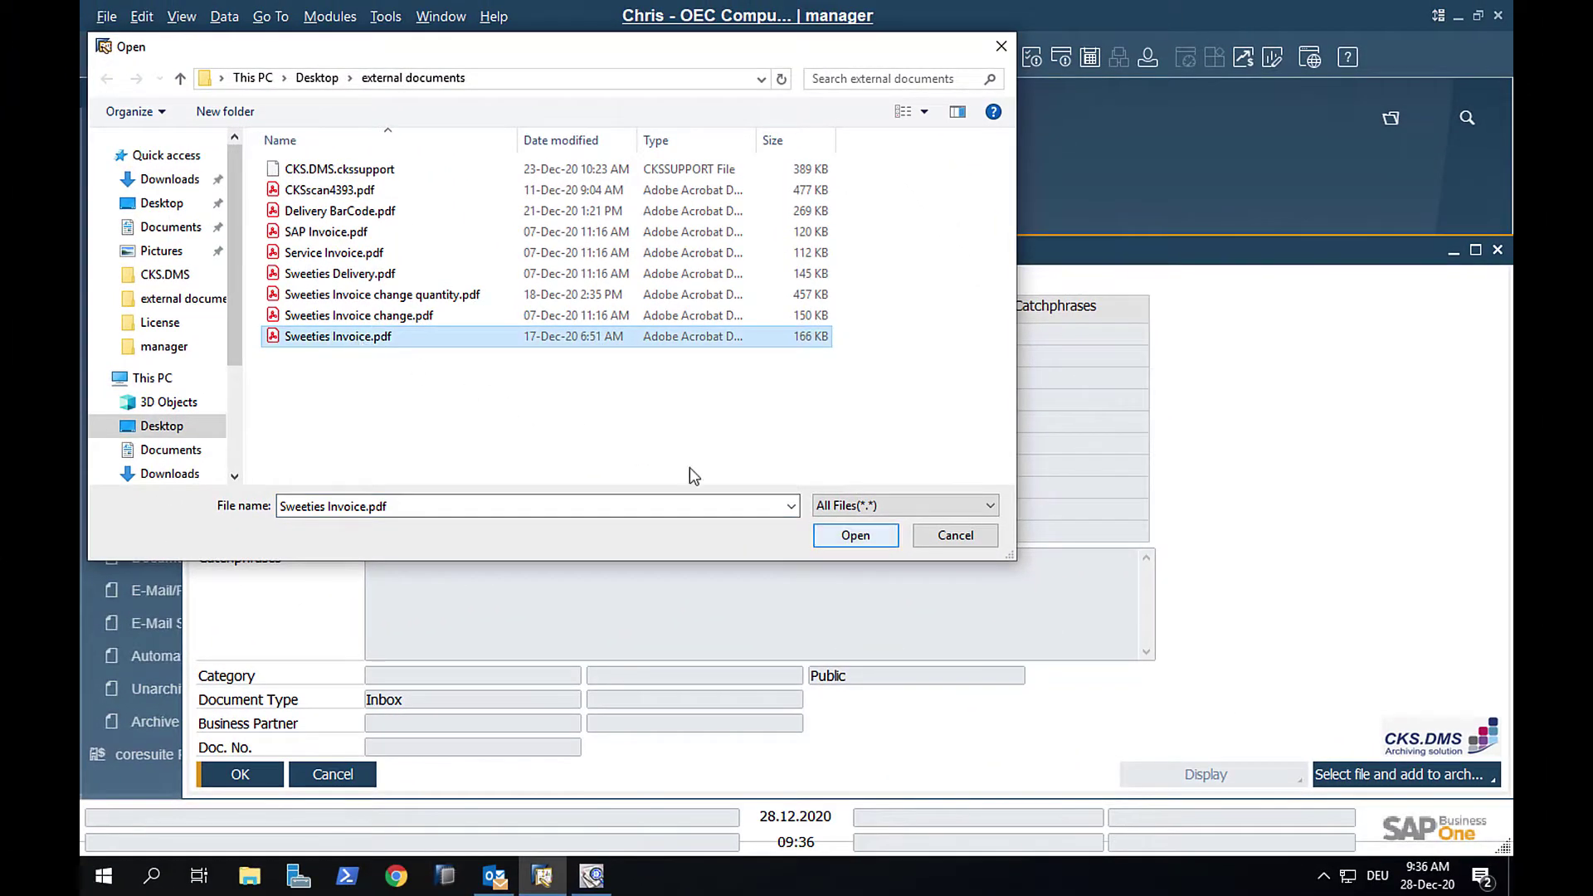
pyautogui.click(875, 540)
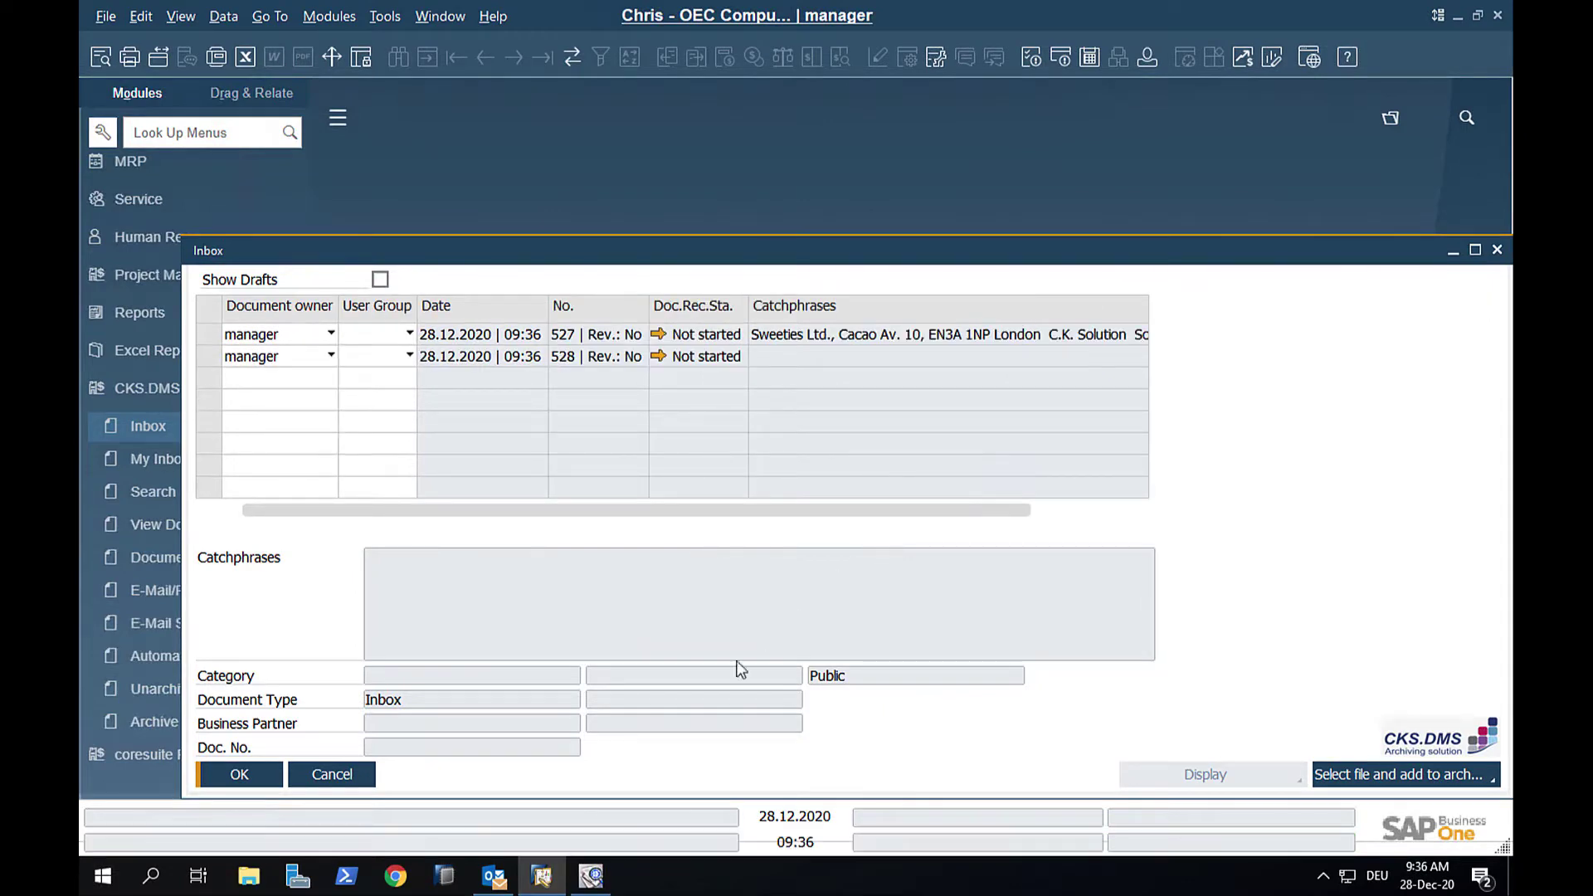
# Archive the invoice e-mail from Outlook into the user's CKS.DMS inbox.
pyautogui.click(497, 876)
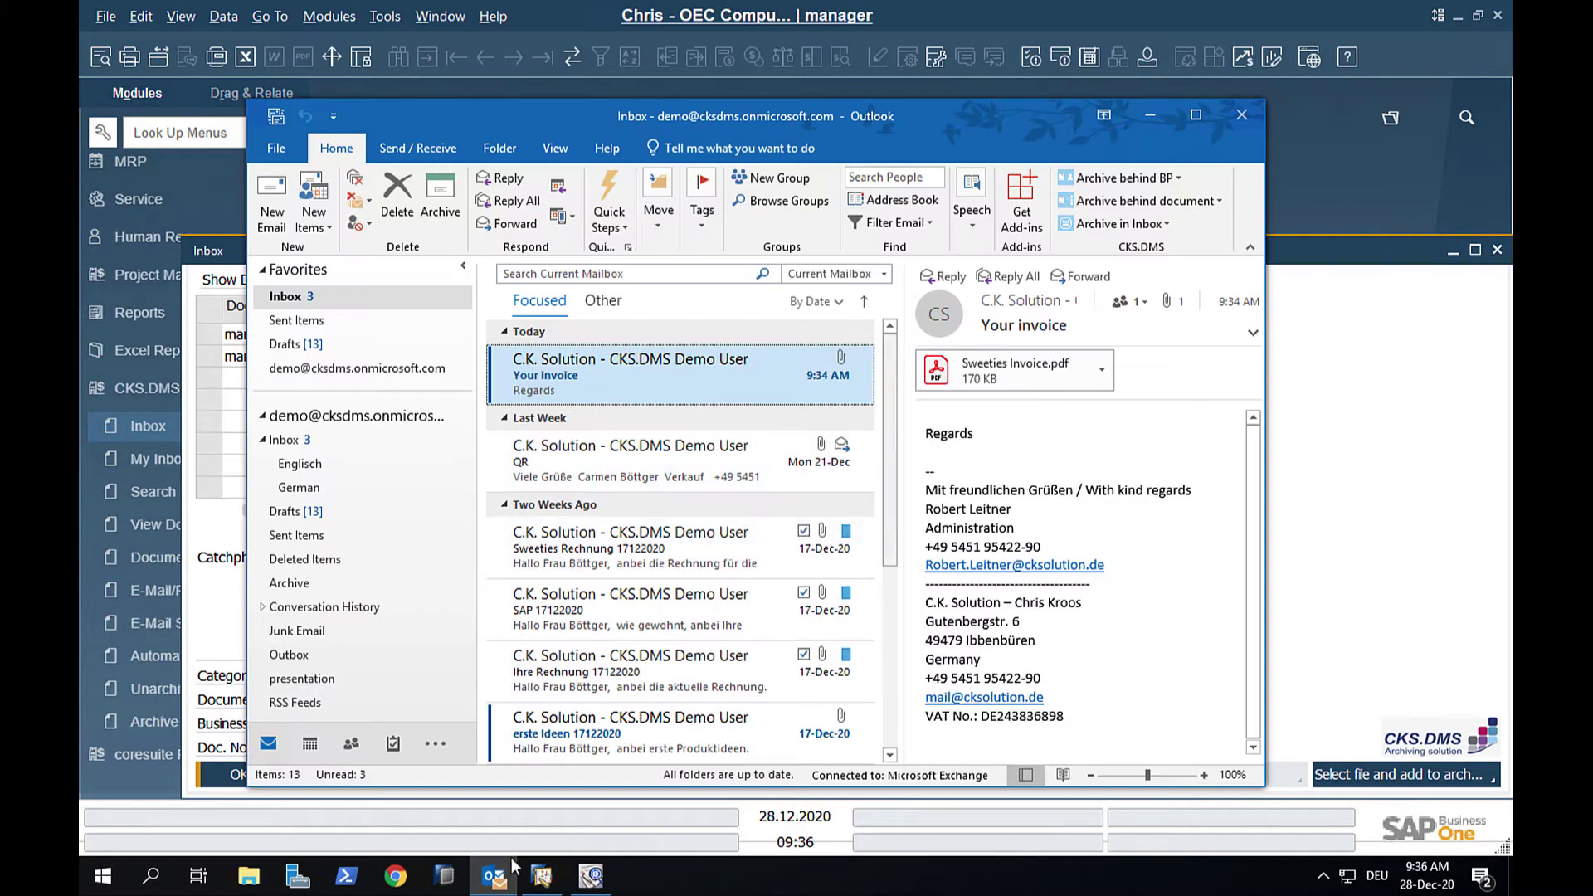
pyautogui.click(1168, 225)
pyautogui.click(1130, 322)
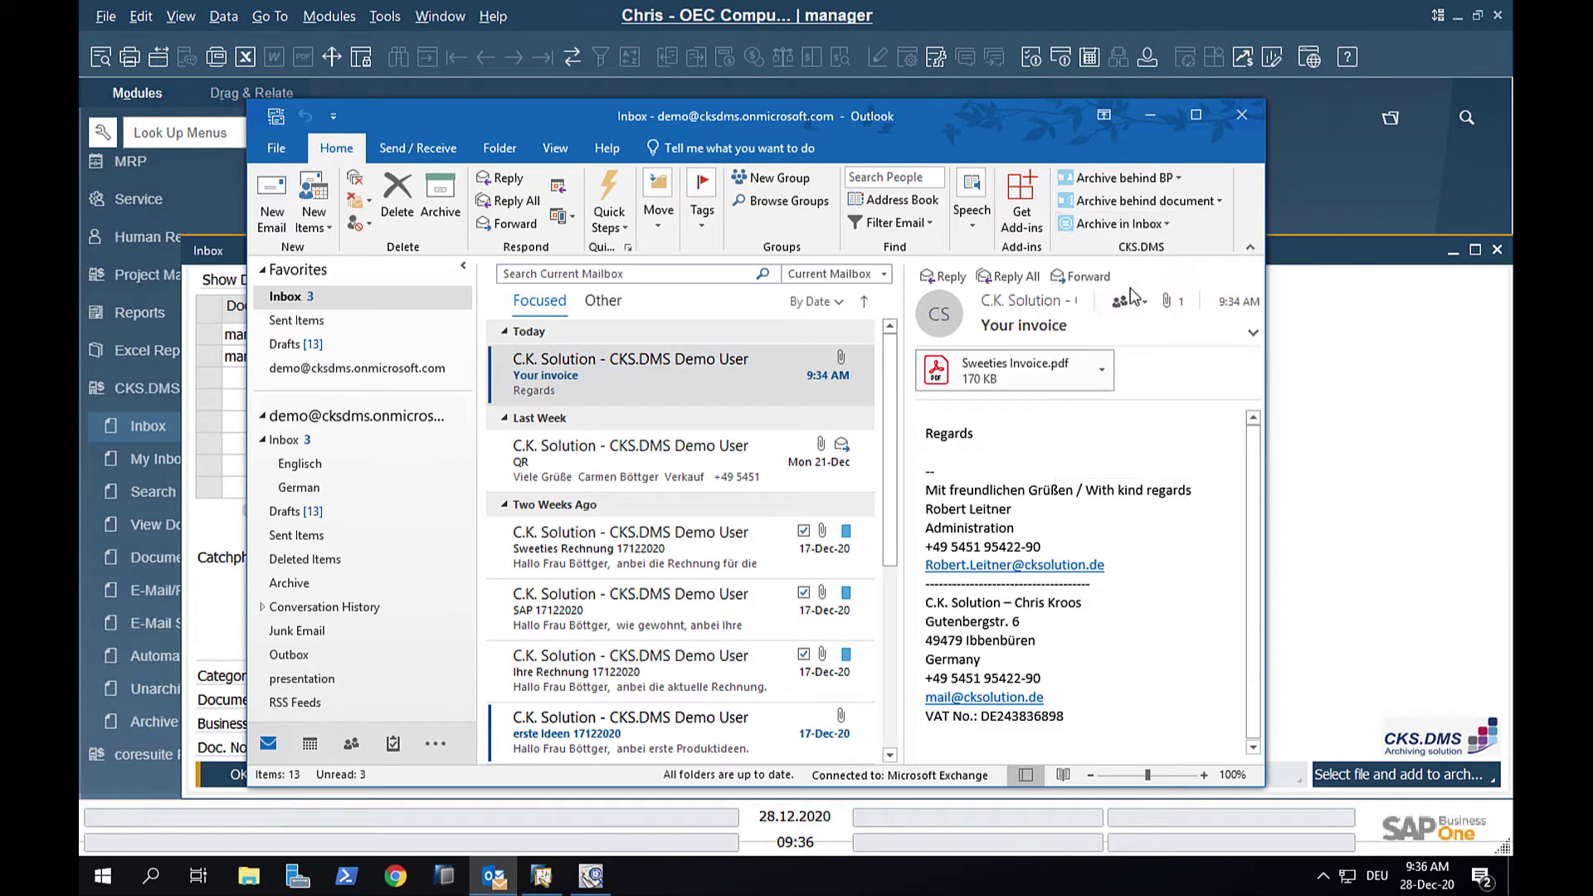
# Refresh the Inbox and preview entry 528's invoice PDF.
pyautogui.click(1149, 116)
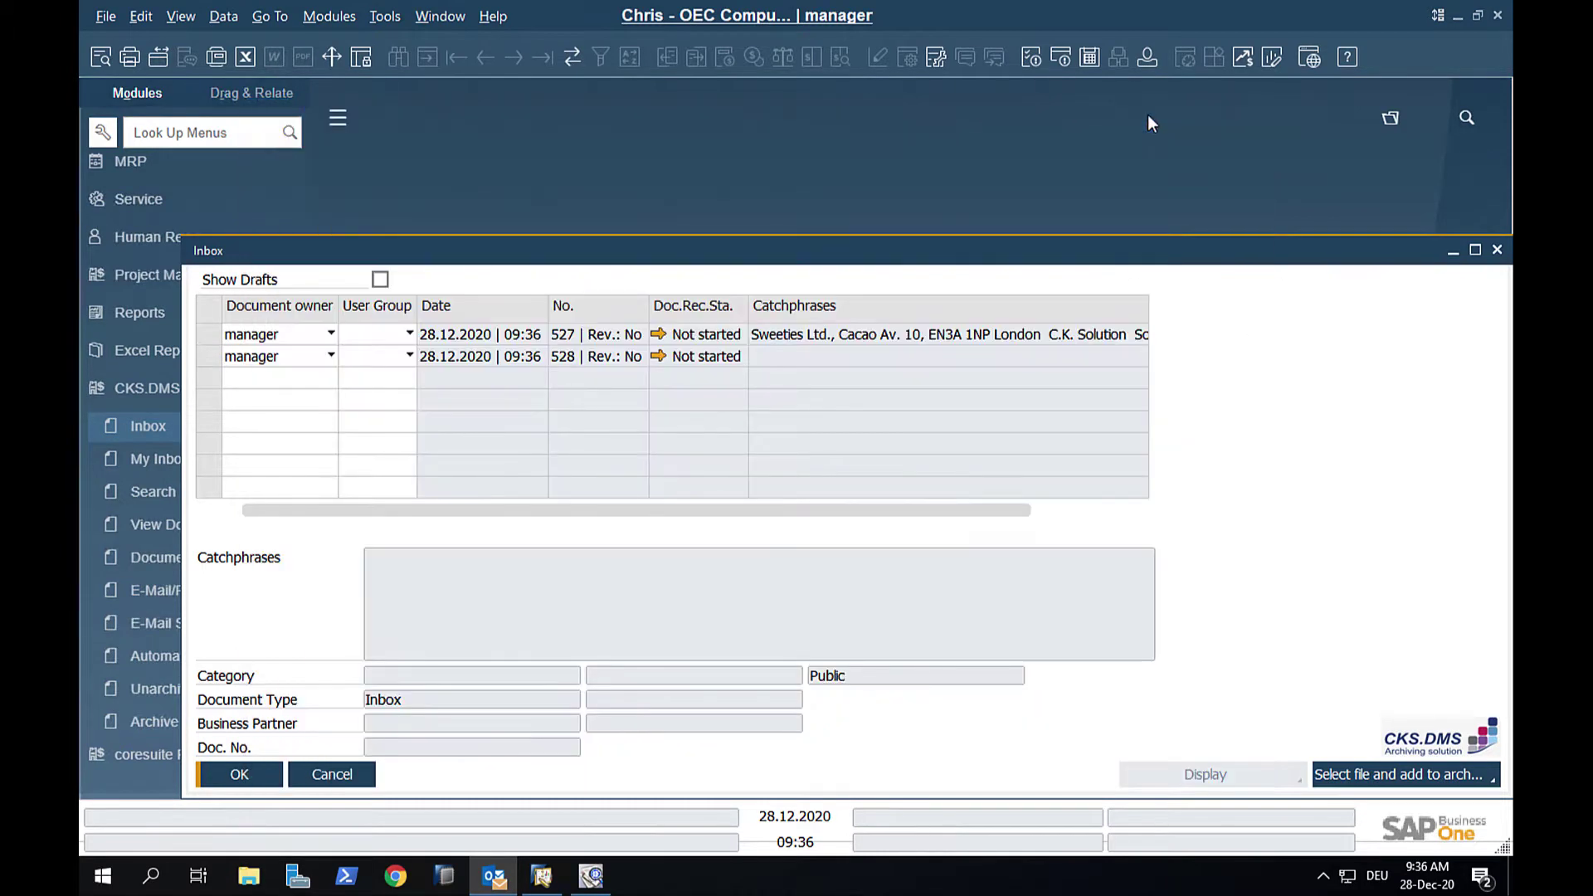
pyautogui.click(574, 62)
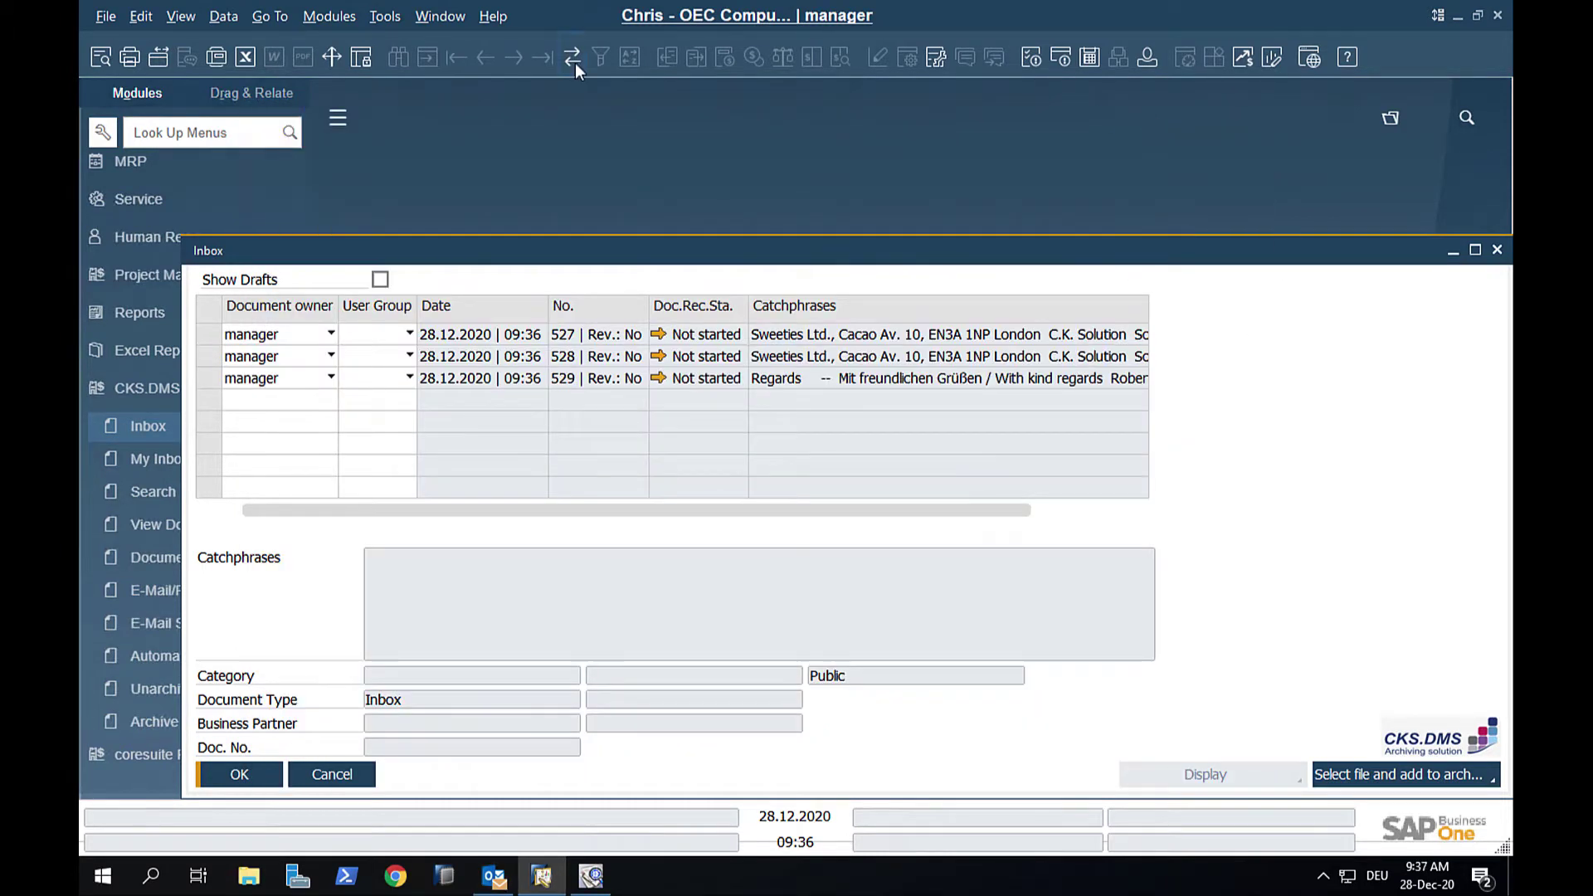
pyautogui.click(490, 354)
pyautogui.click(1205, 775)
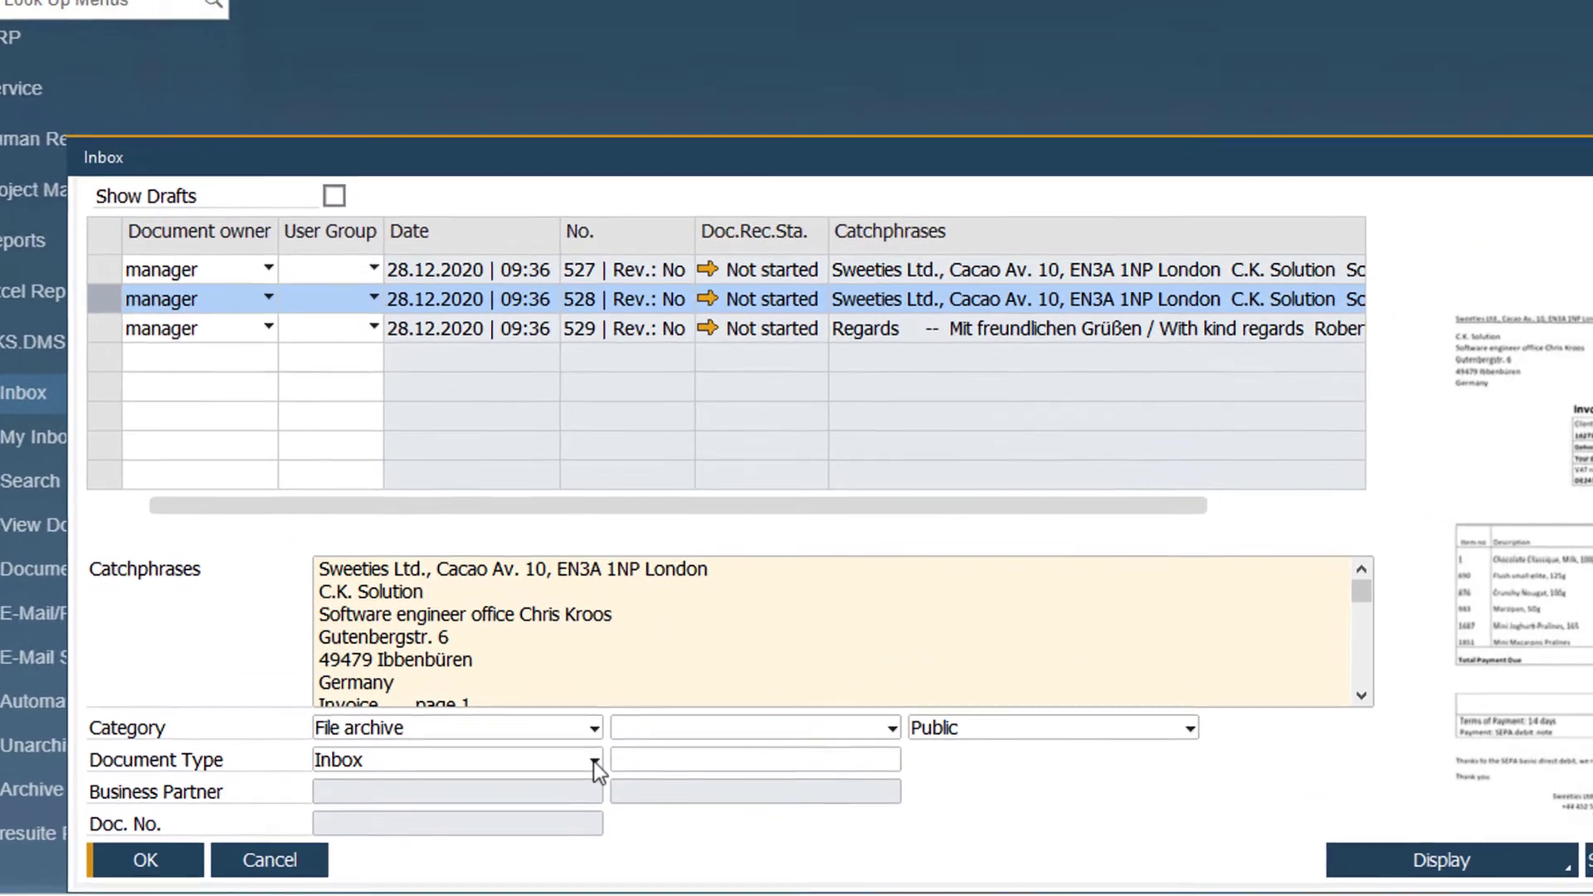
# Set entry 528's document type to A/P Invoice and business partner ZZ, Sweeties Ltd.
pyautogui.click(594, 762)
pyautogui.scroll(6, 476, 211)
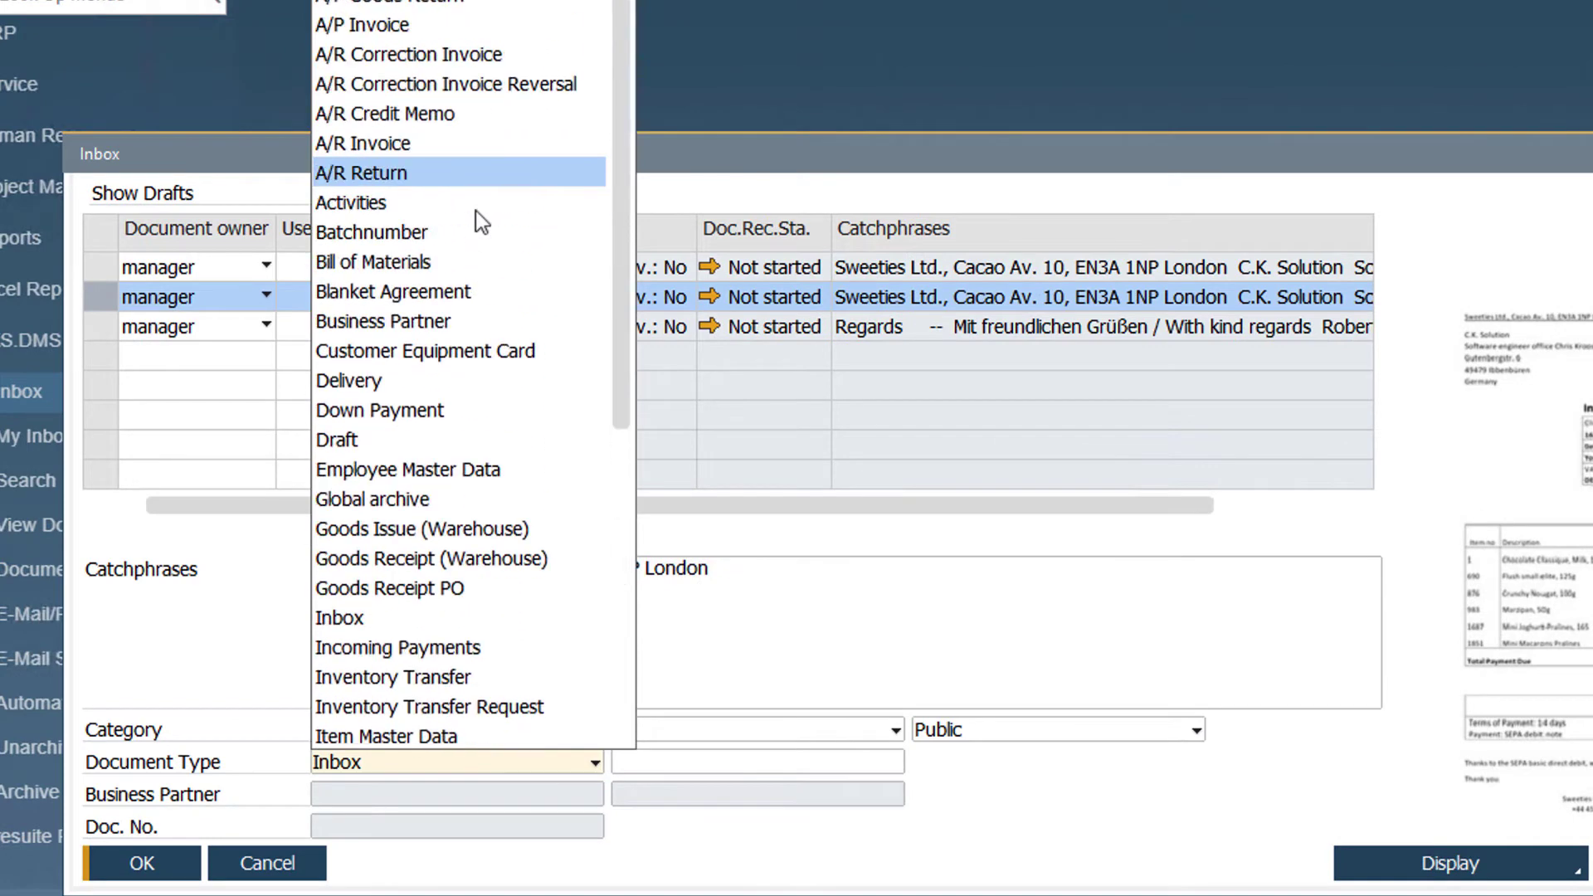
pyautogui.click(417, 25)
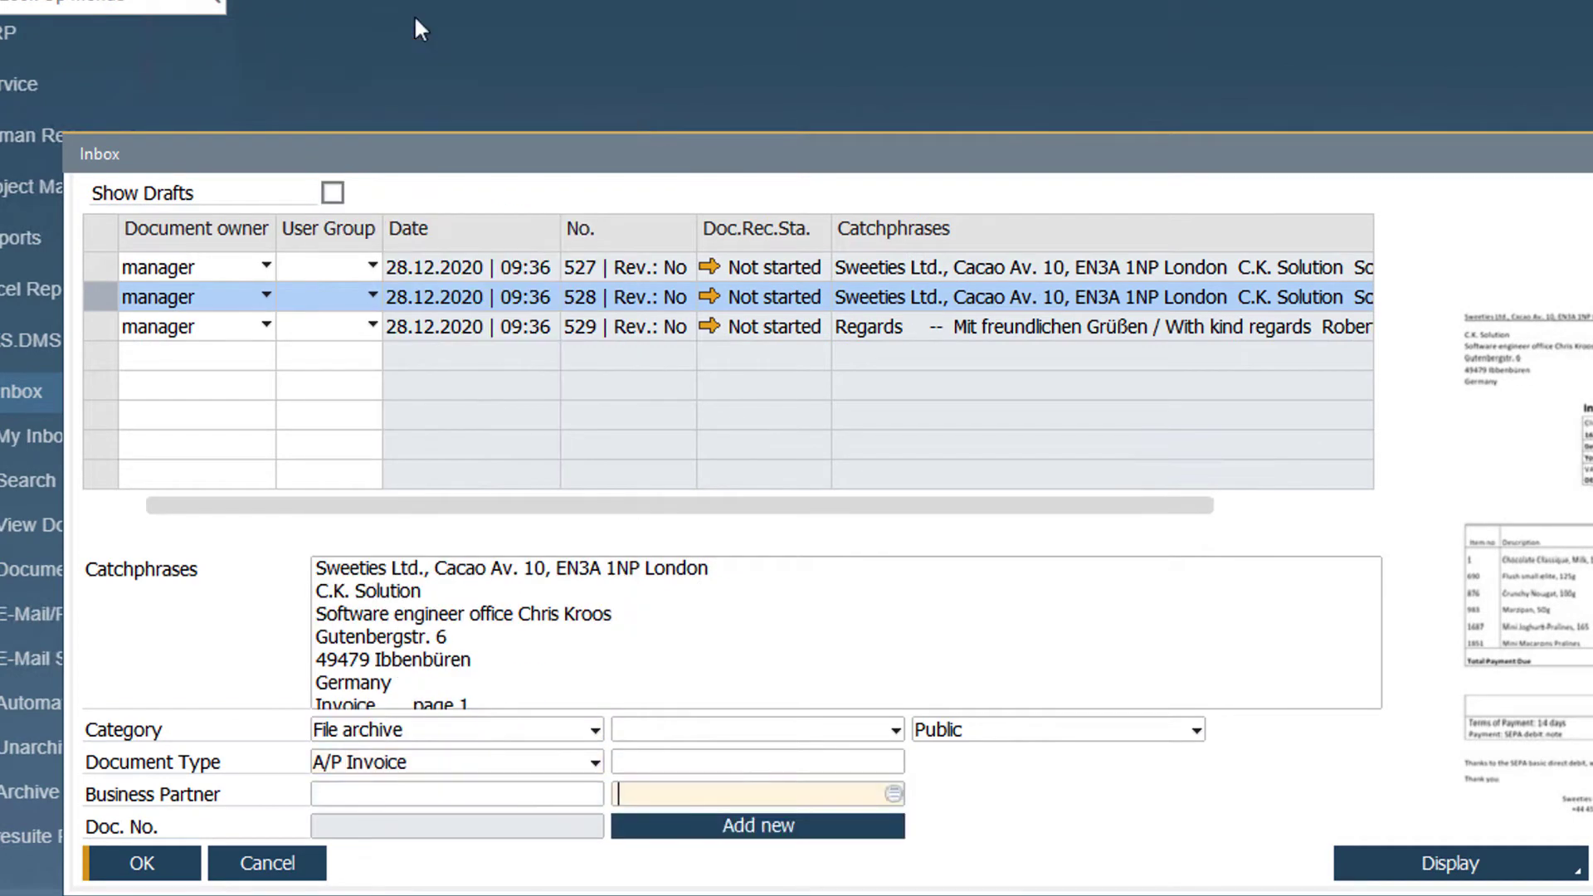
pyautogui.click(892, 797)
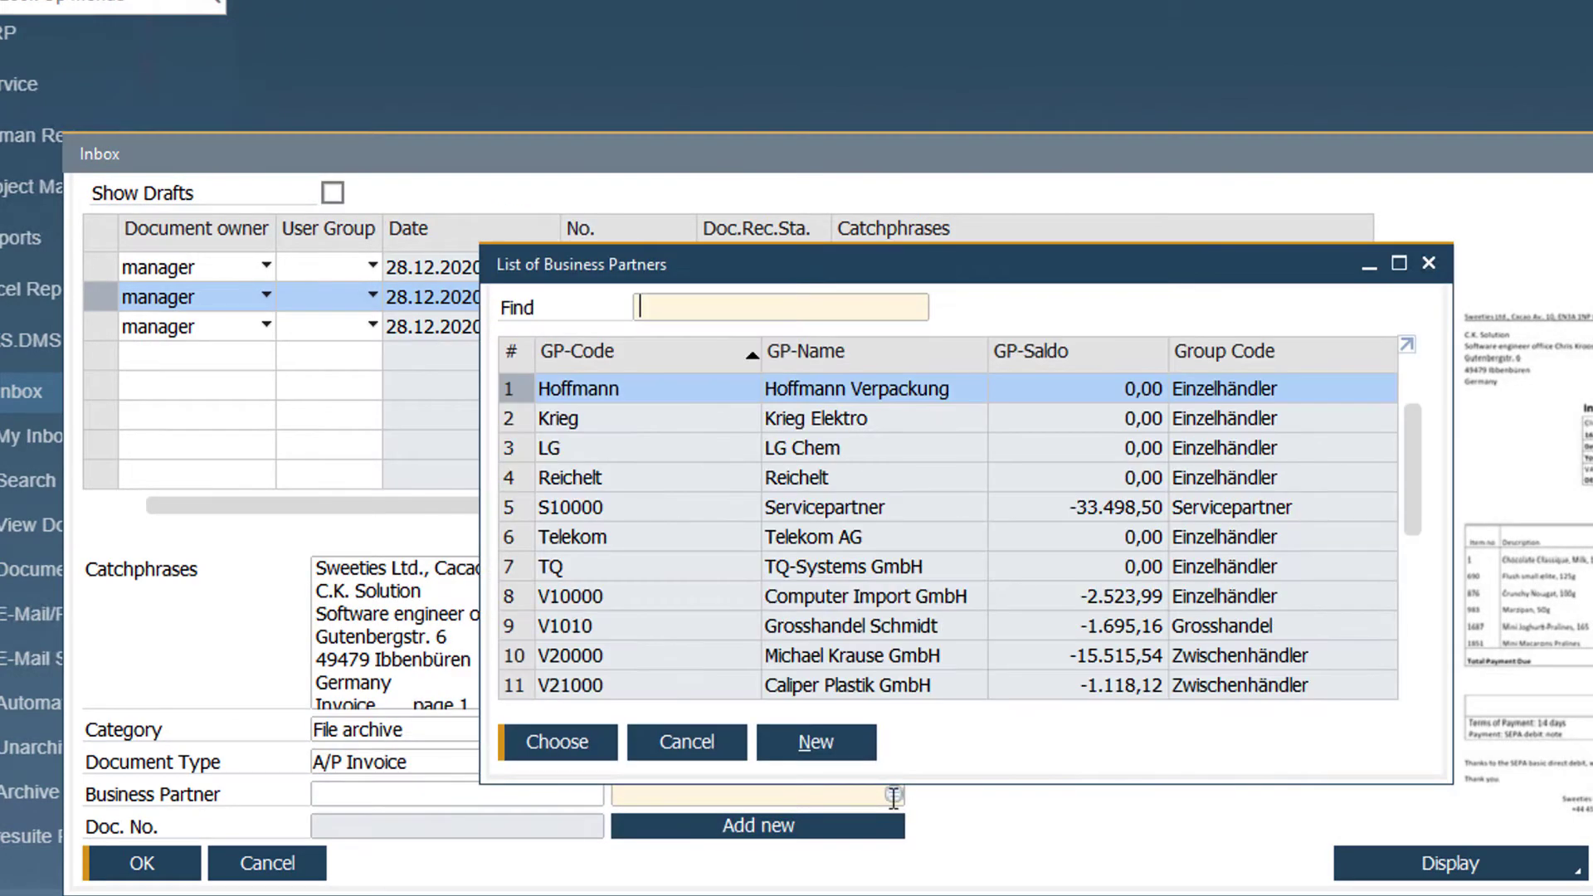
pyautogui.write('zz')
pyautogui.click(568, 742)
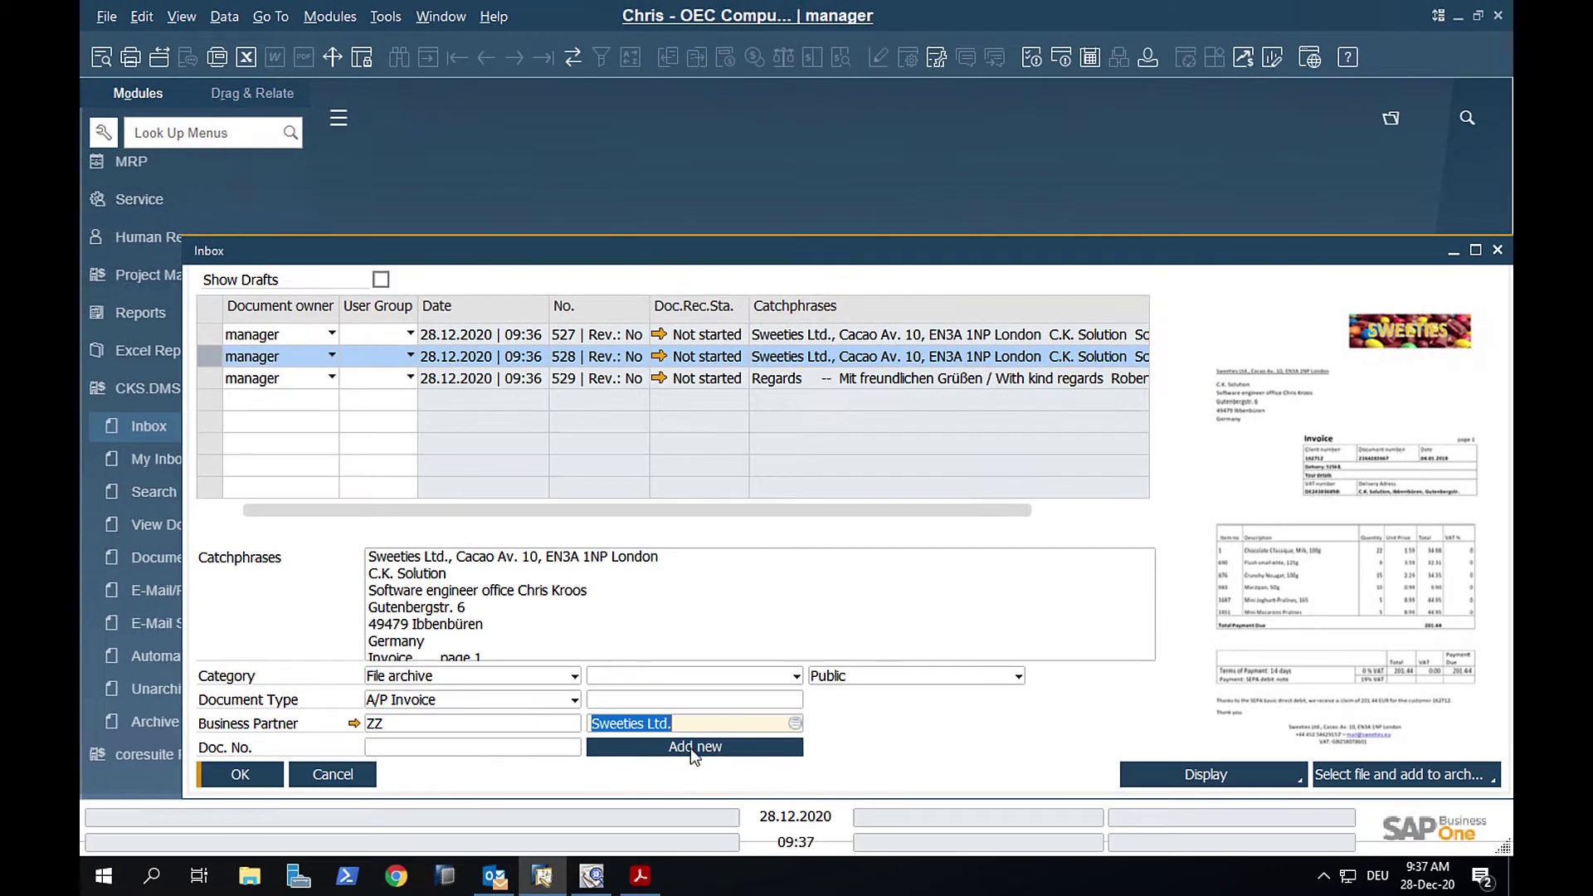
# Create the A/P Invoice from entry 528 and add it as document 647 via Add & View.
pyautogui.click(690, 747)
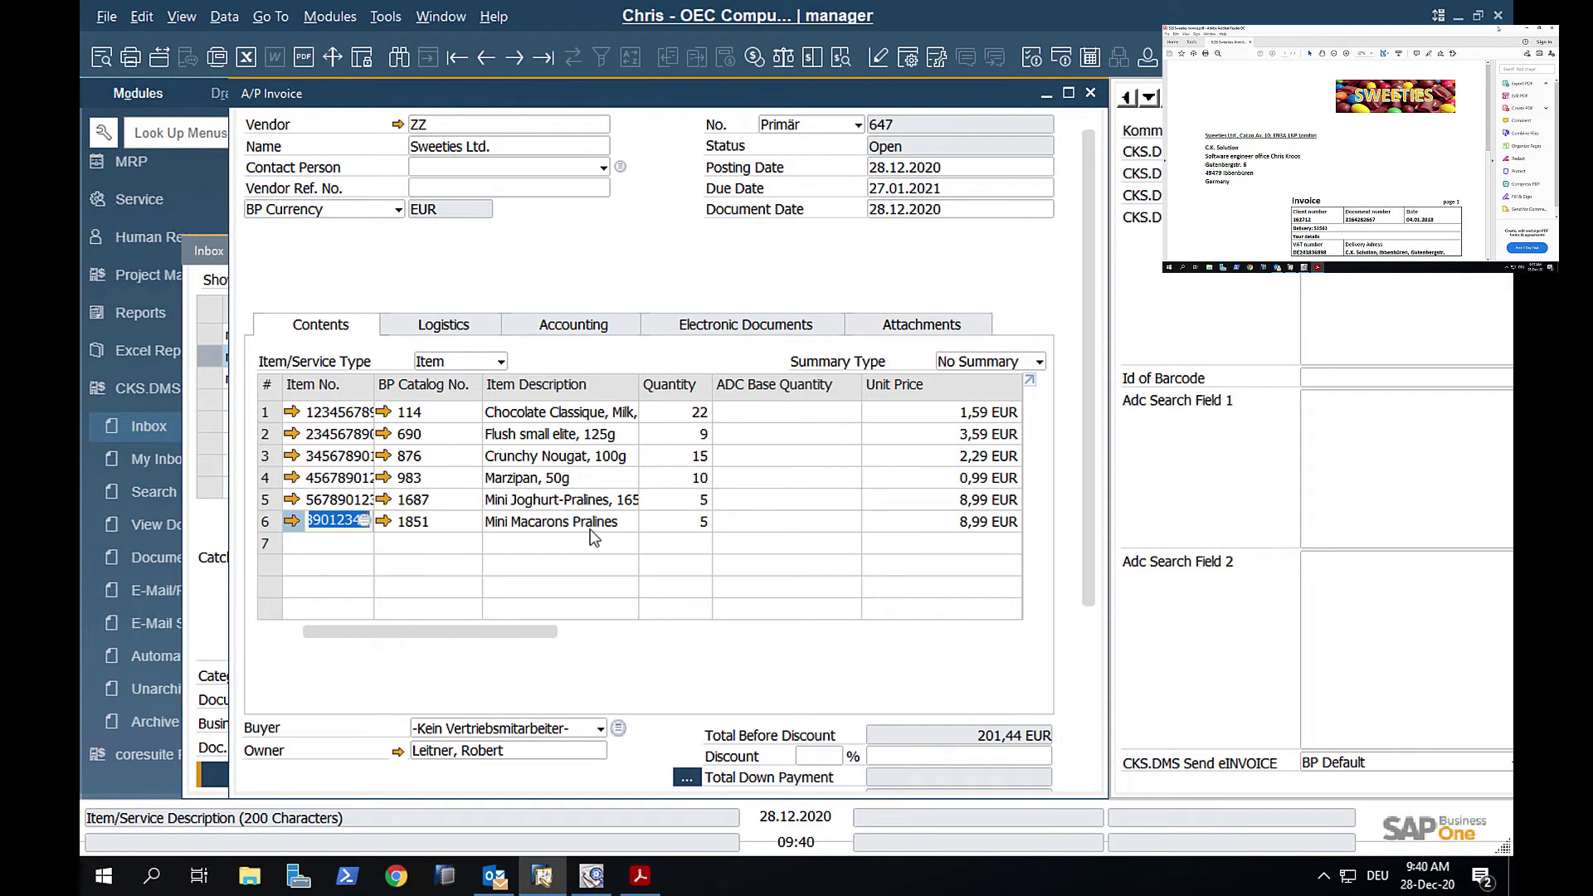
pyautogui.scroll(-1, 1086, 489)
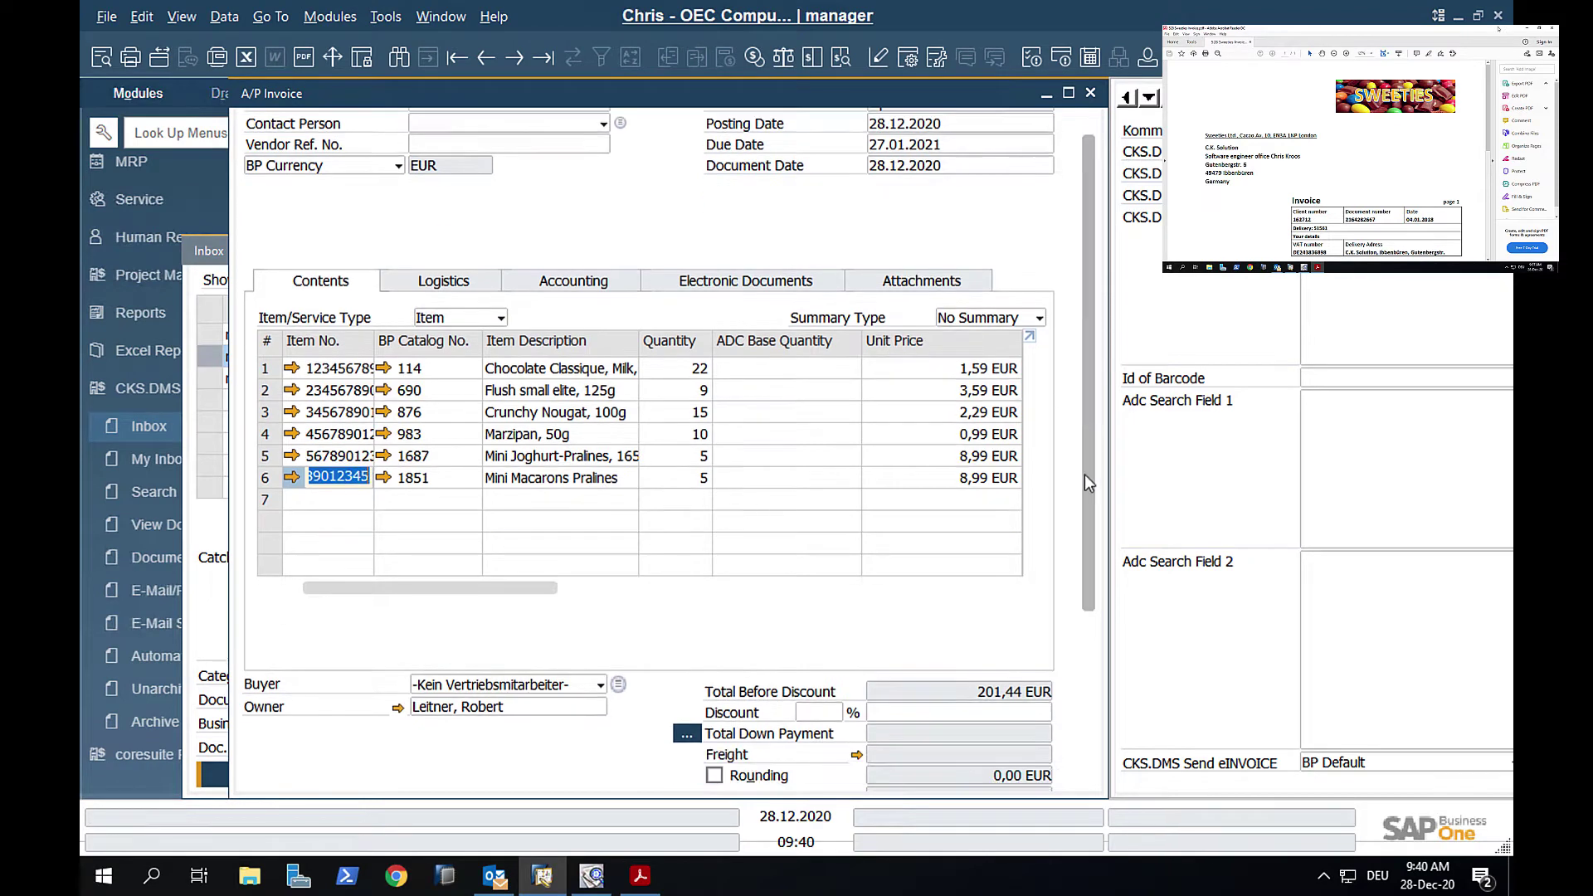
pyautogui.moveTo(1084, 481); pyautogui.dragTo(1079, 667)
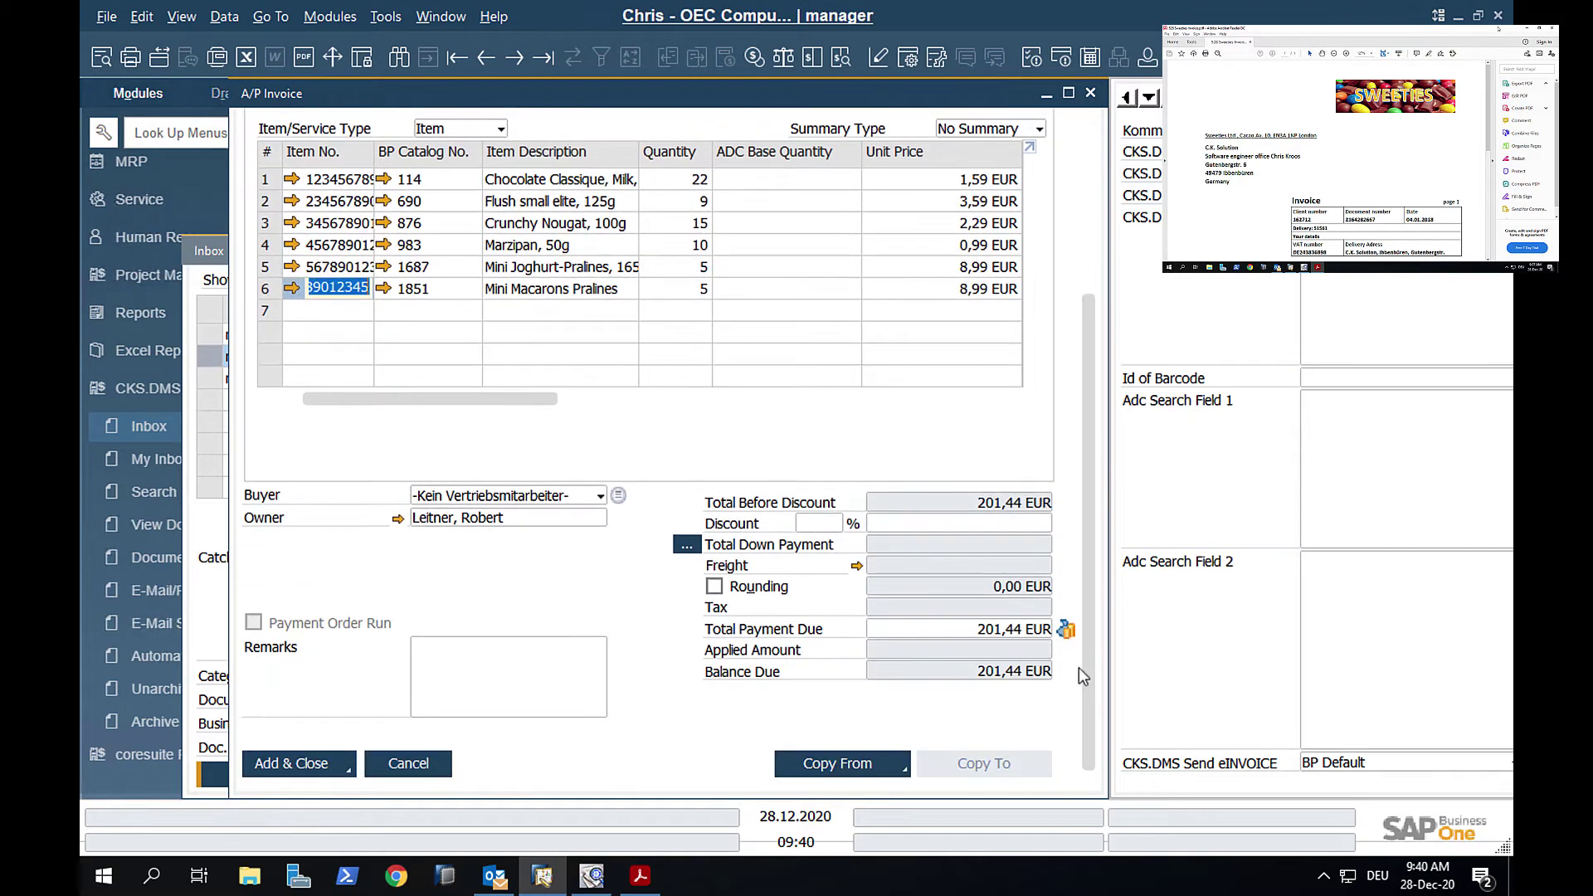
pyautogui.click(353, 773)
pyautogui.click(307, 715)
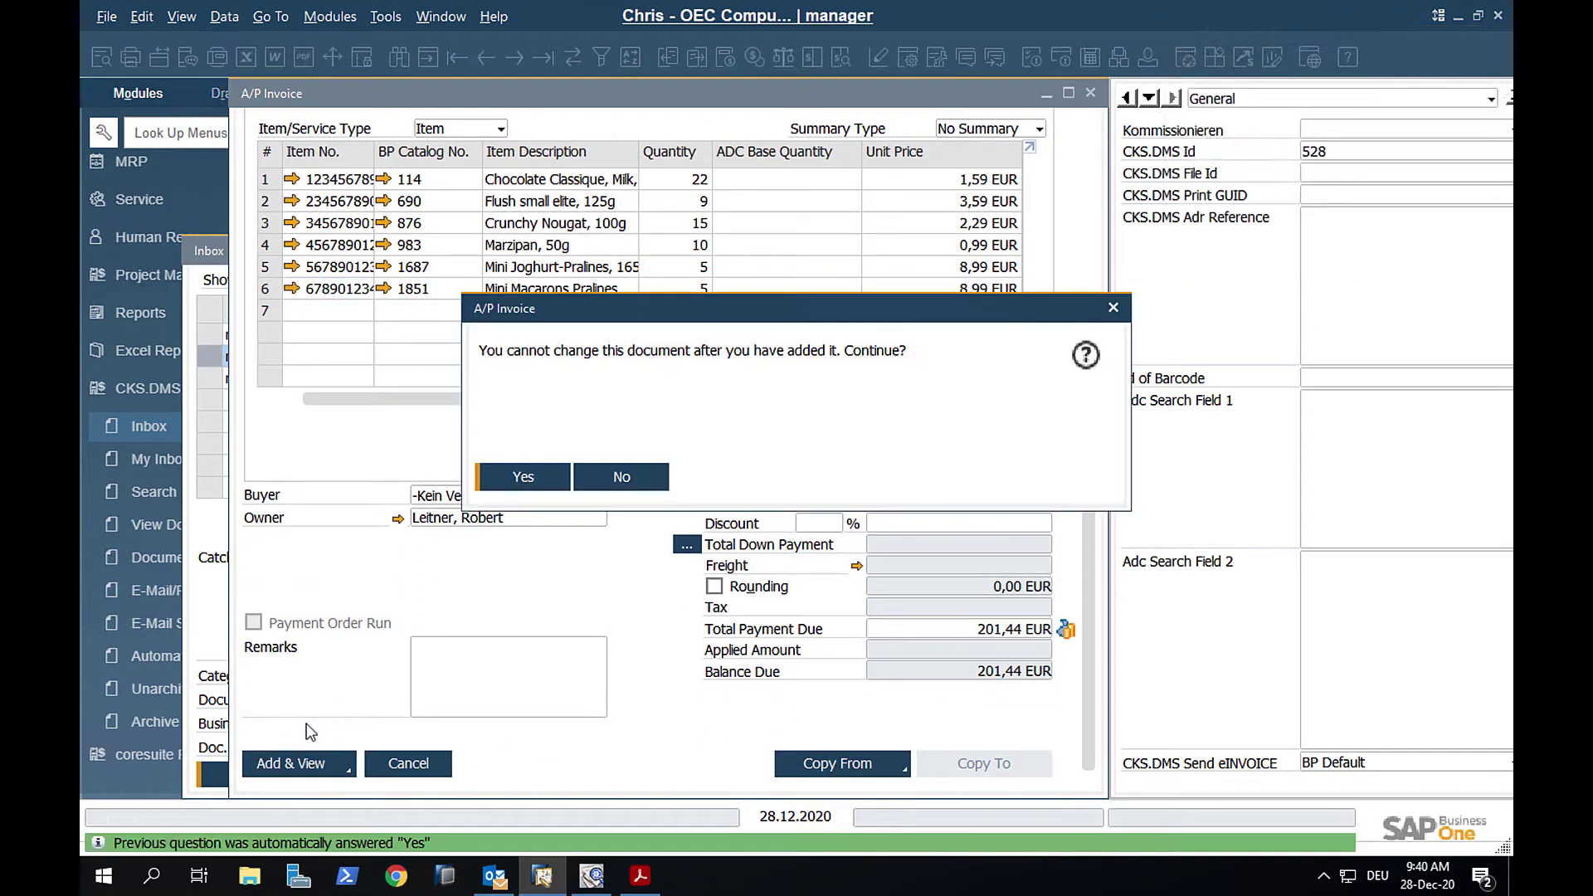
pyautogui.click(540, 470)
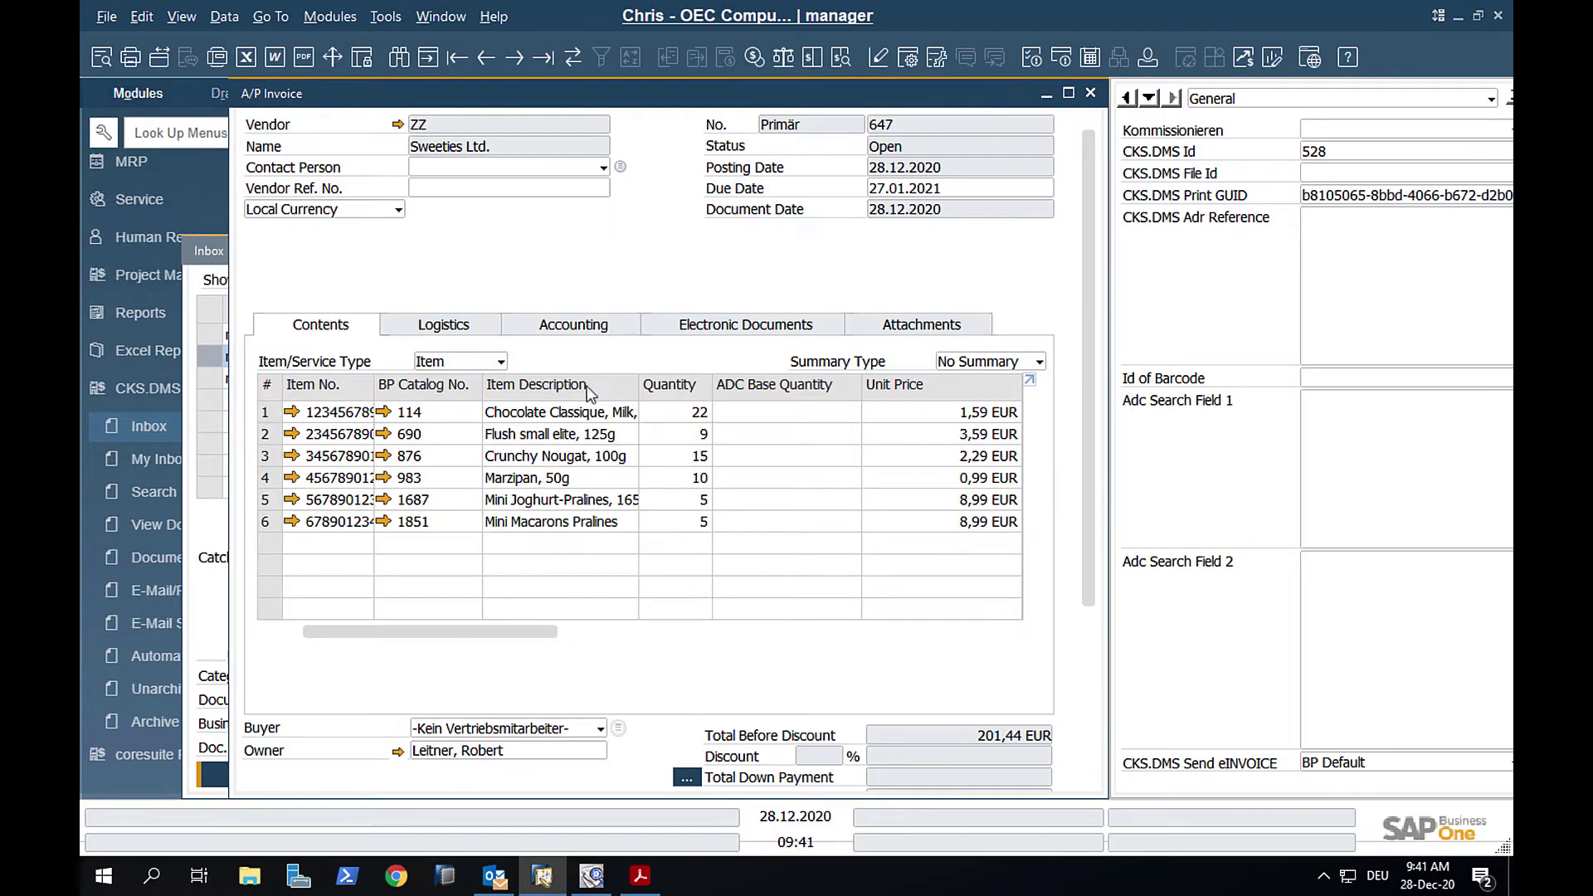
# Open the scanned invoice PDF archived behind A/P Invoice 647.
pyautogui.rightClick(658, 261)
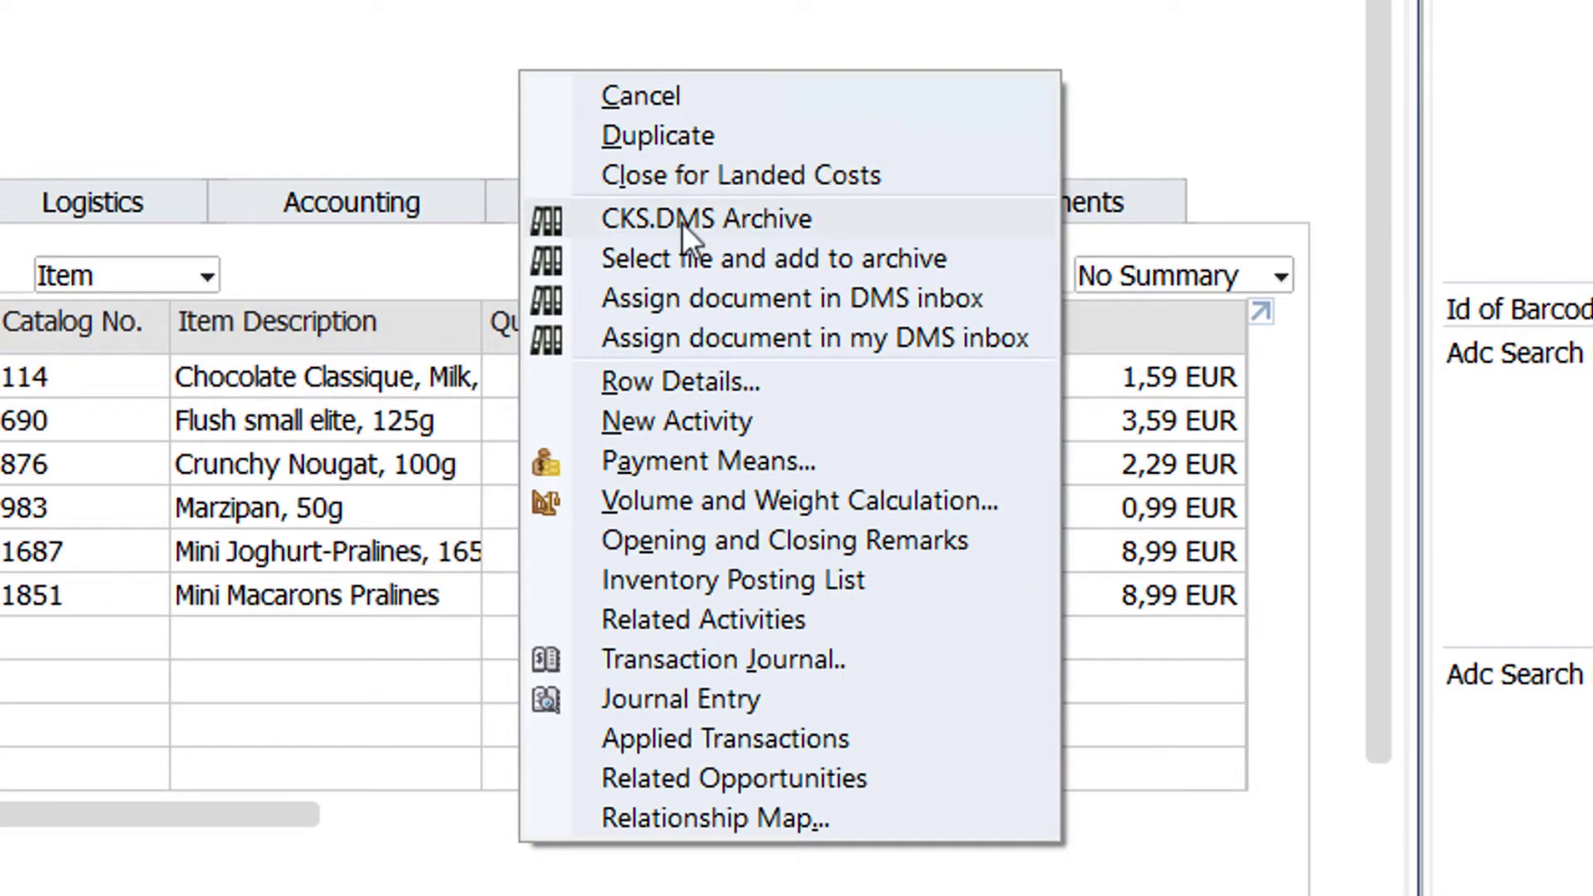
pyautogui.click(682, 220)
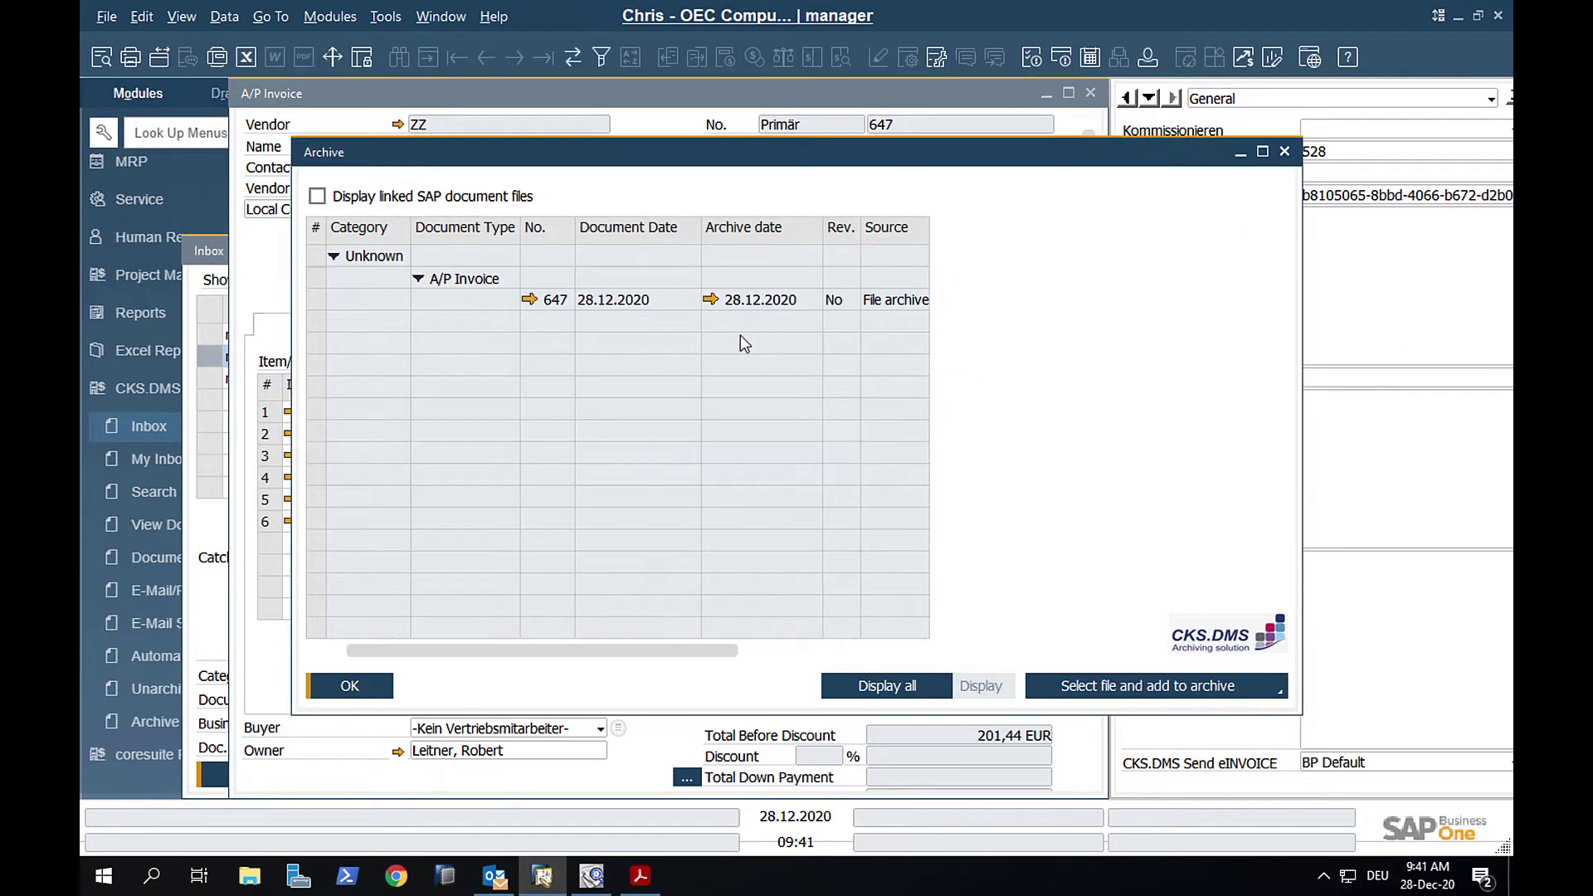
pyautogui.click(600, 299)
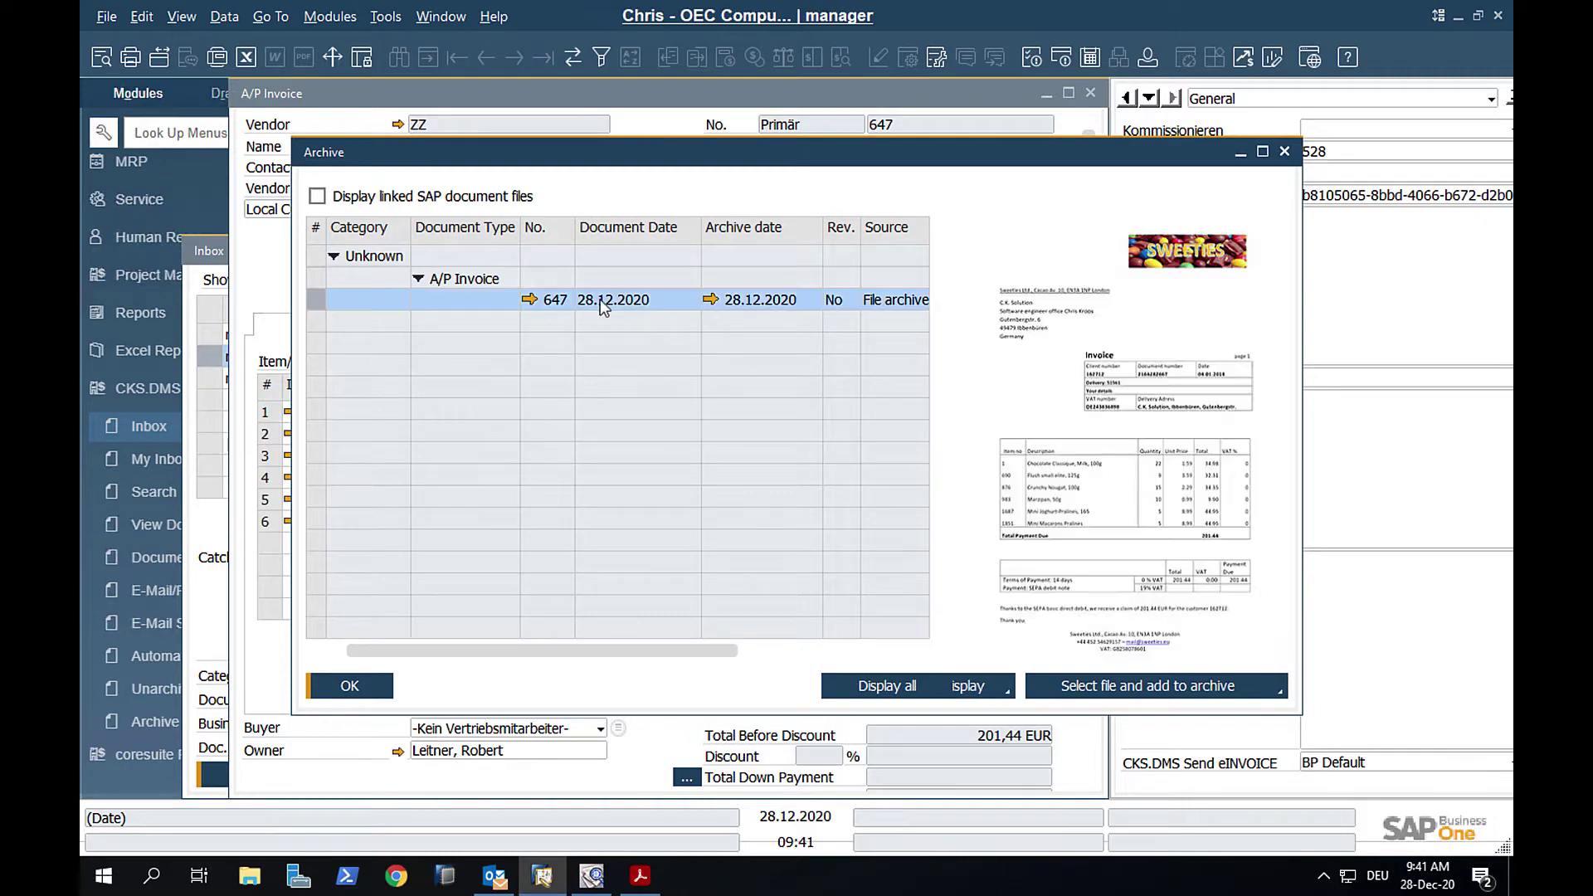
pyautogui.click(971, 685)
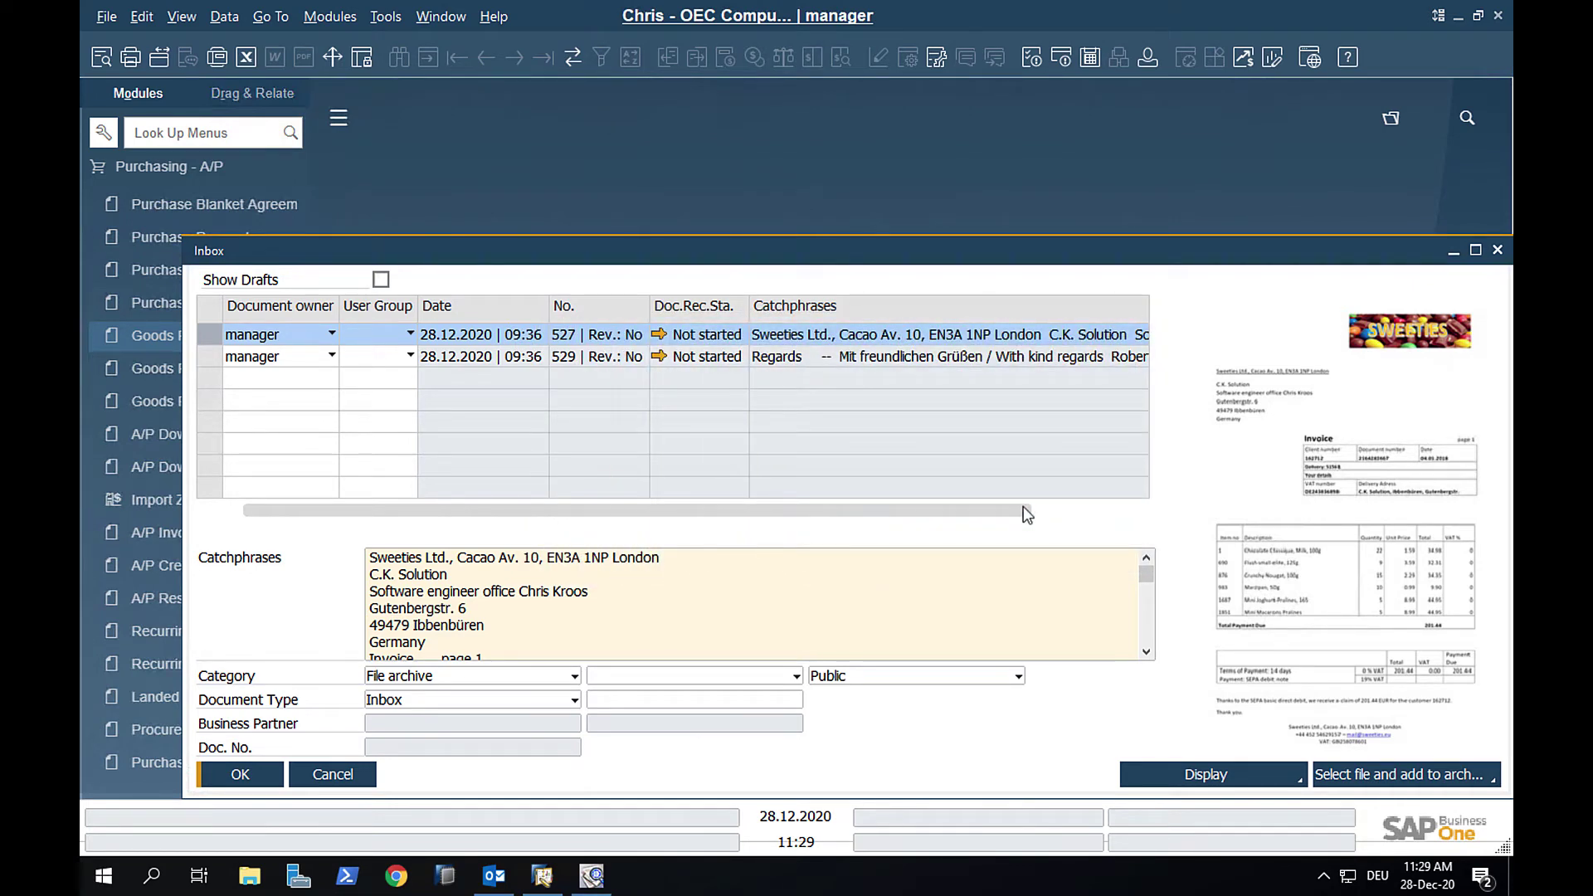
# Display the archived invoice PDF of inbox entry 527.
pyautogui.click(1204, 774)
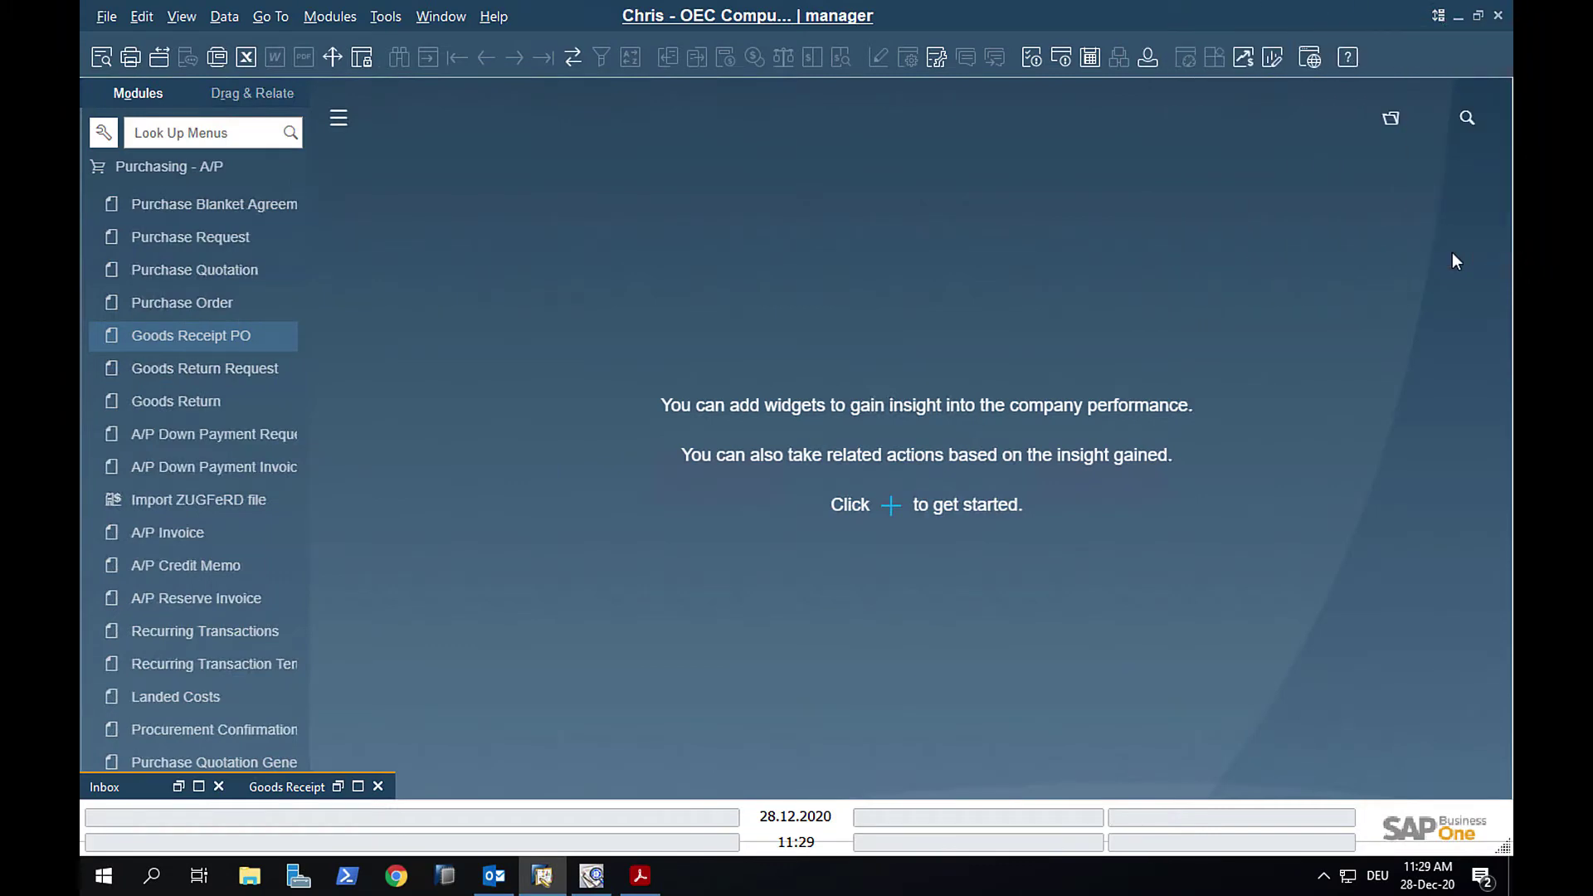
# Copy Goods Receipt PO 477 for Sweeties Ltd. into a new A/P Invoice.
pyautogui.click(338, 788)
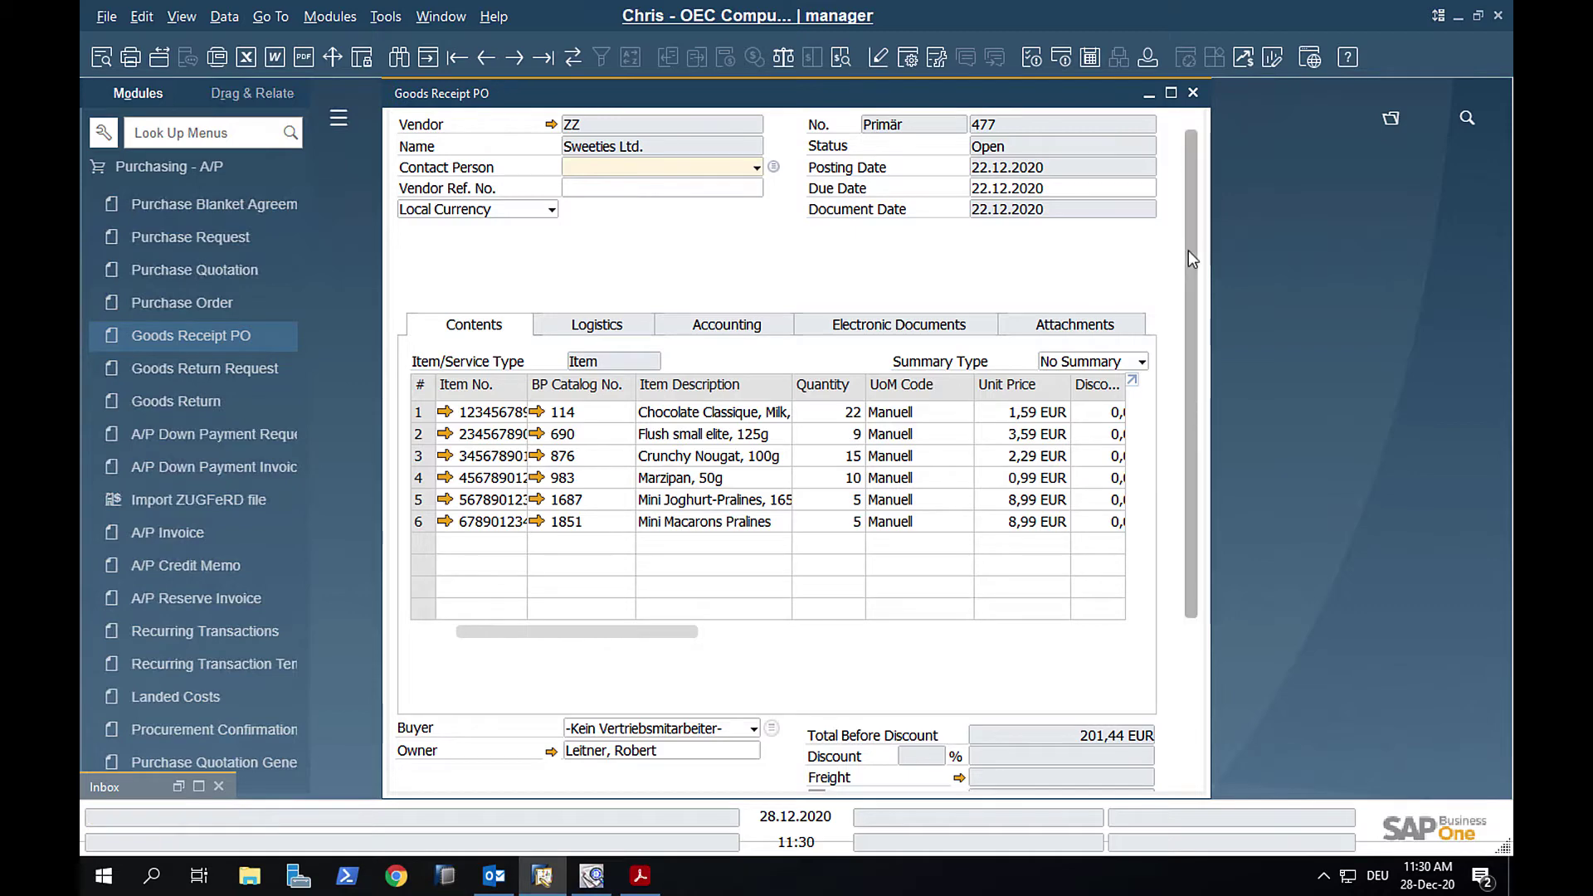
pyautogui.moveTo(1189, 251); pyautogui.dragTo(1218, 456)
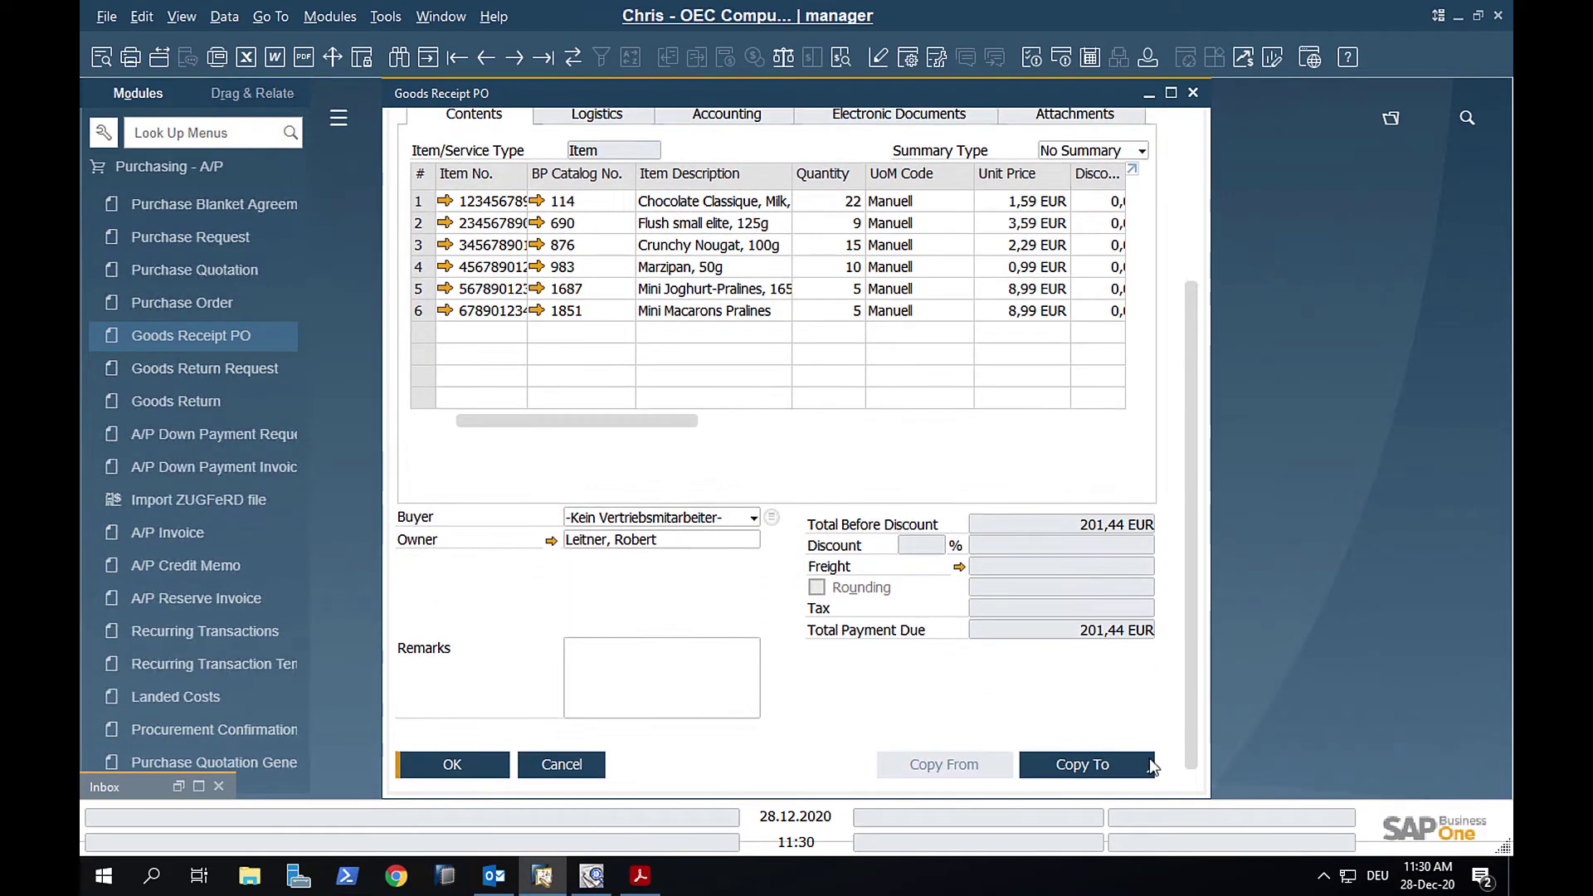
pyautogui.click(1087, 764)
pyautogui.press('Escape')
pyautogui.hotkey('ctrl', 'shift', 'u')
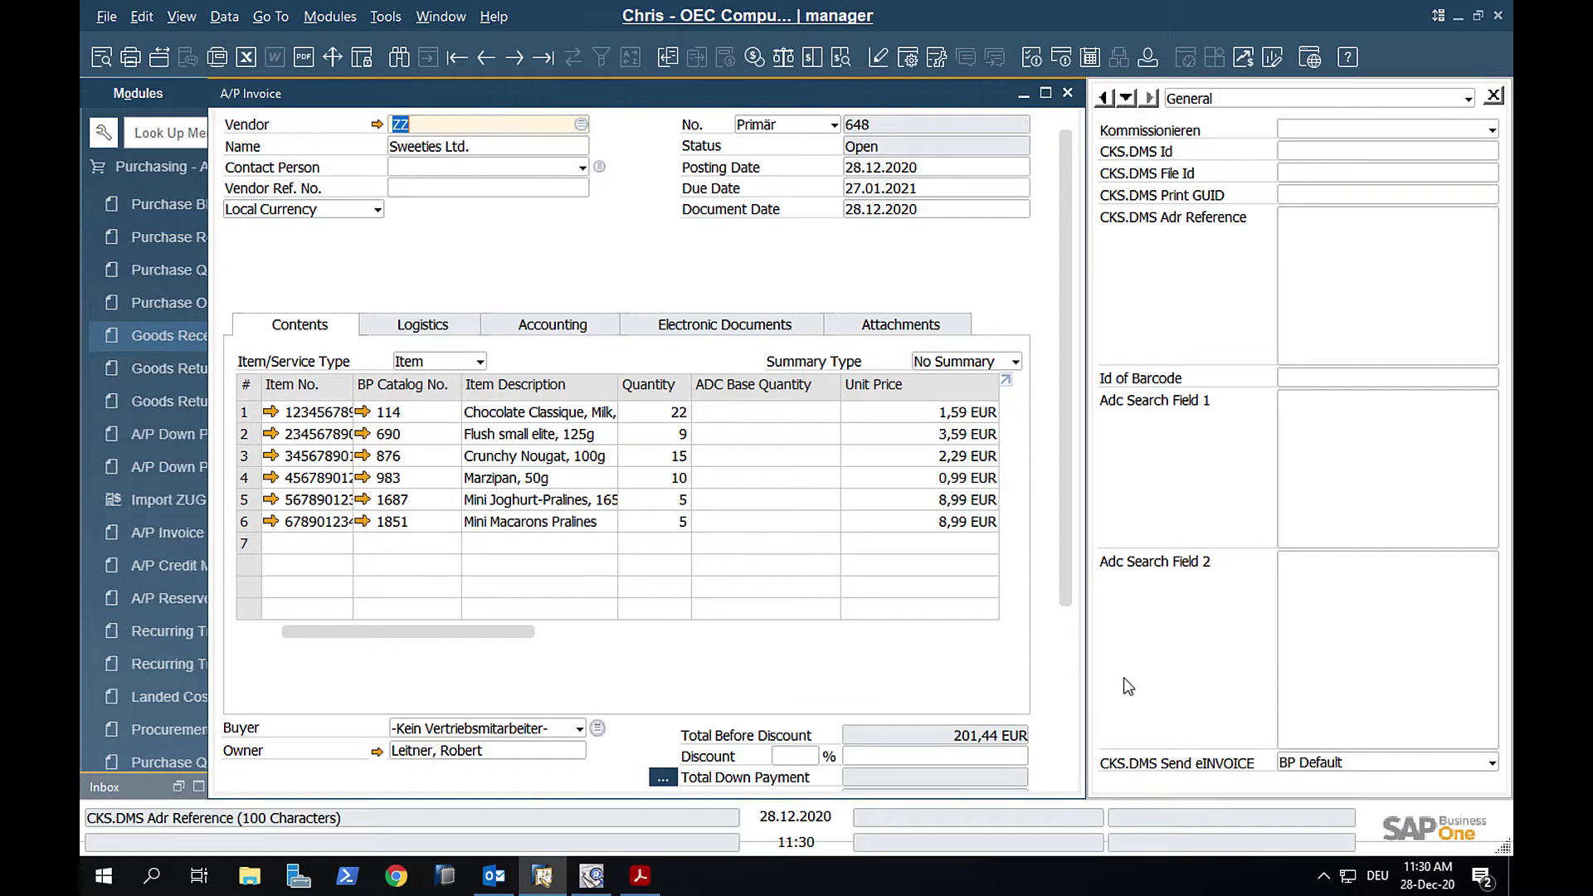
# Link archive document 527 in the CKS.DMS Id field and add A/P Invoice 648.
pyautogui.click(1362, 151)
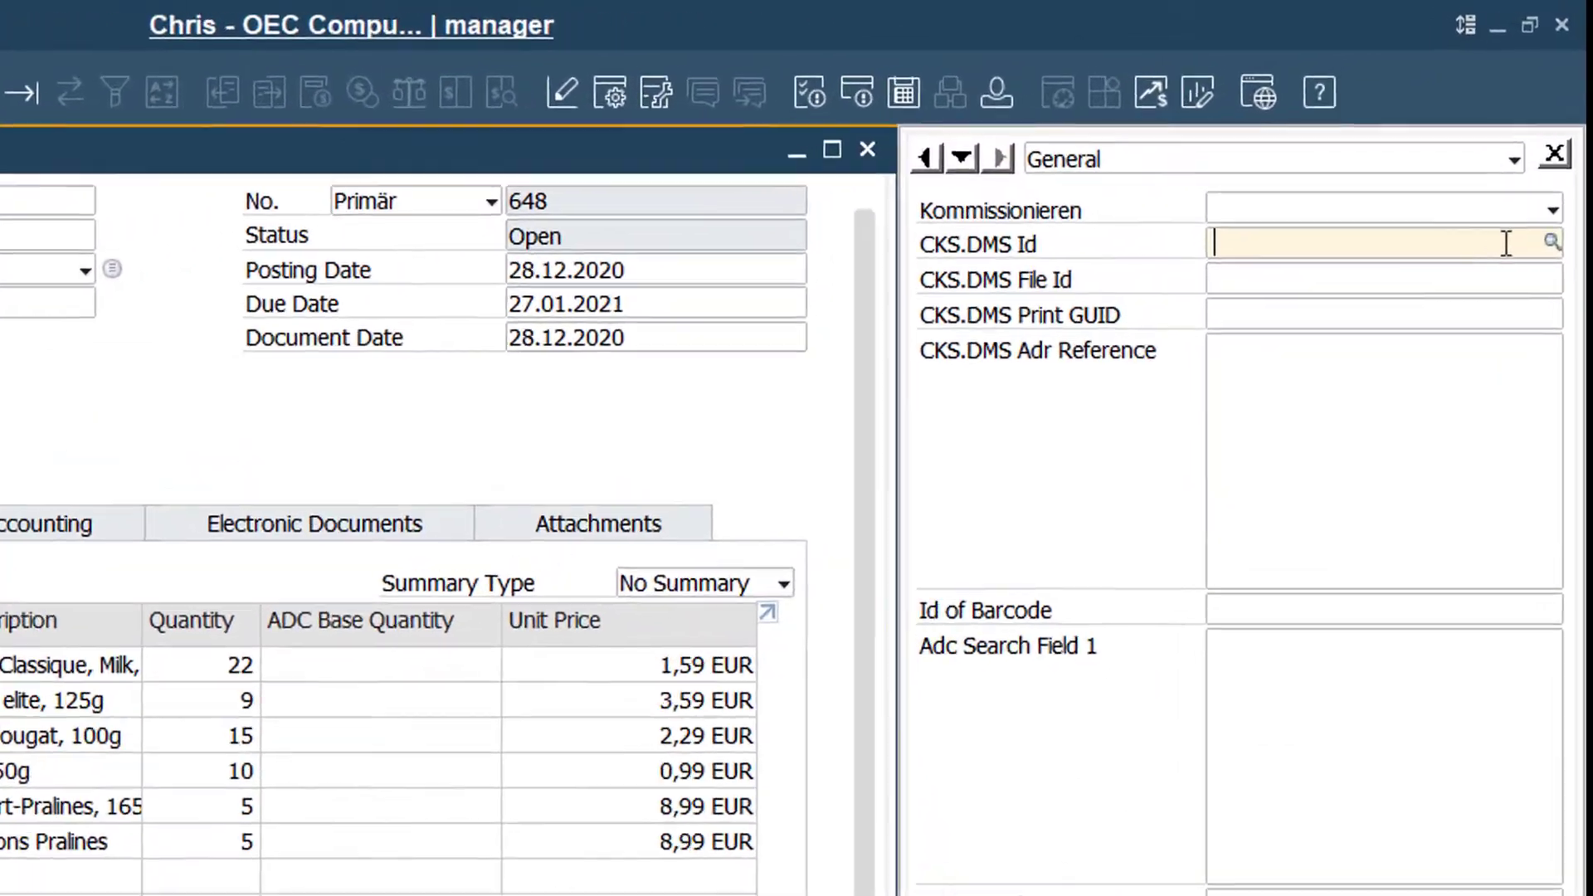
pyautogui.click(1492, 151)
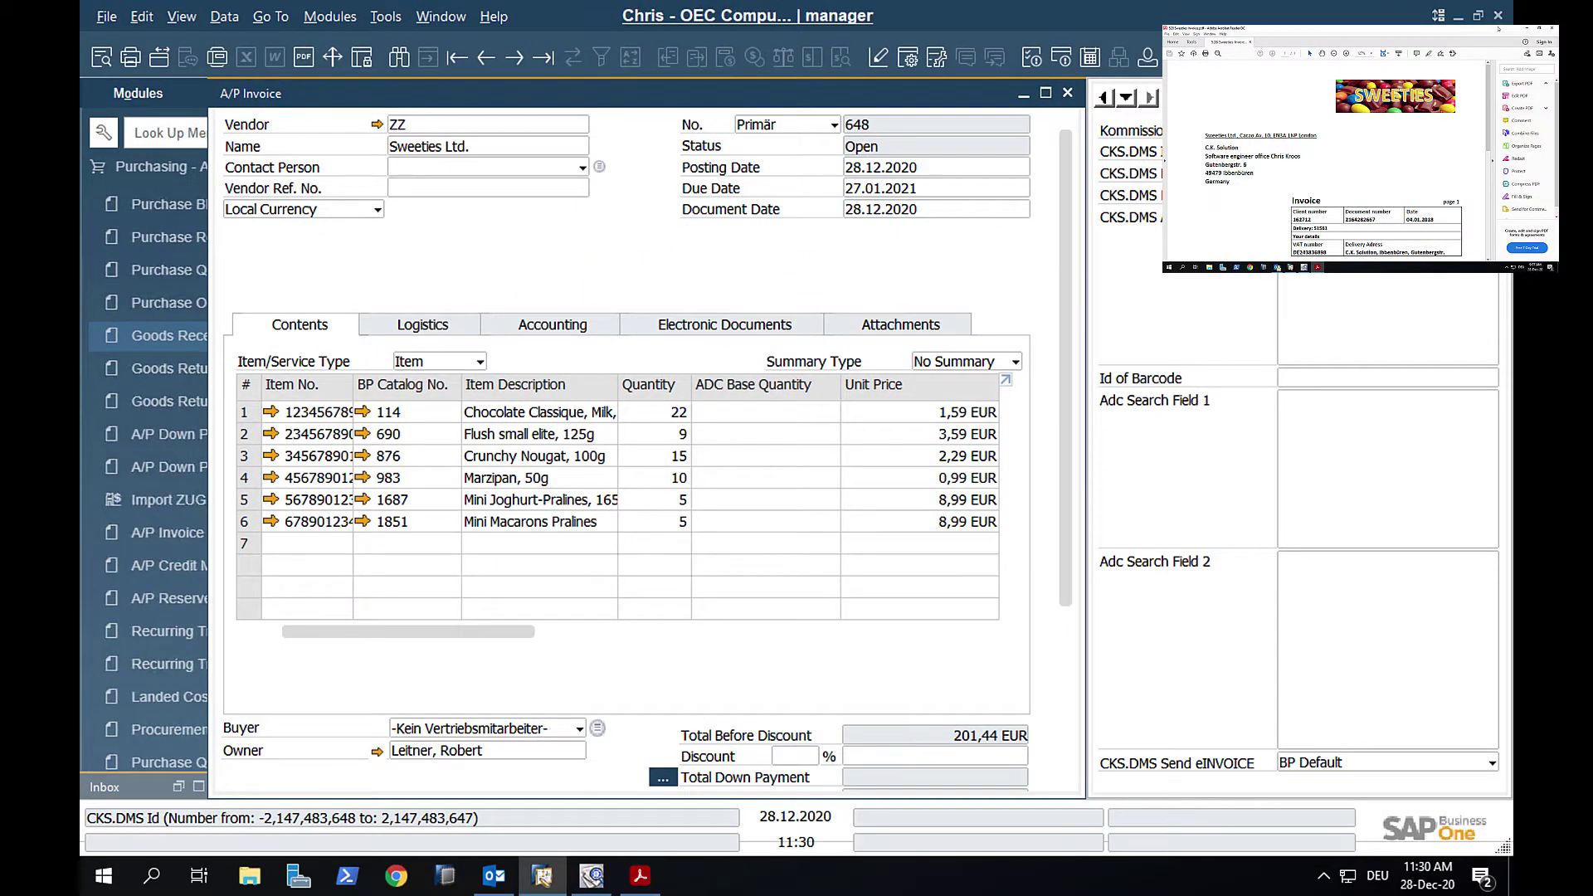
pyautogui.press('Tab')
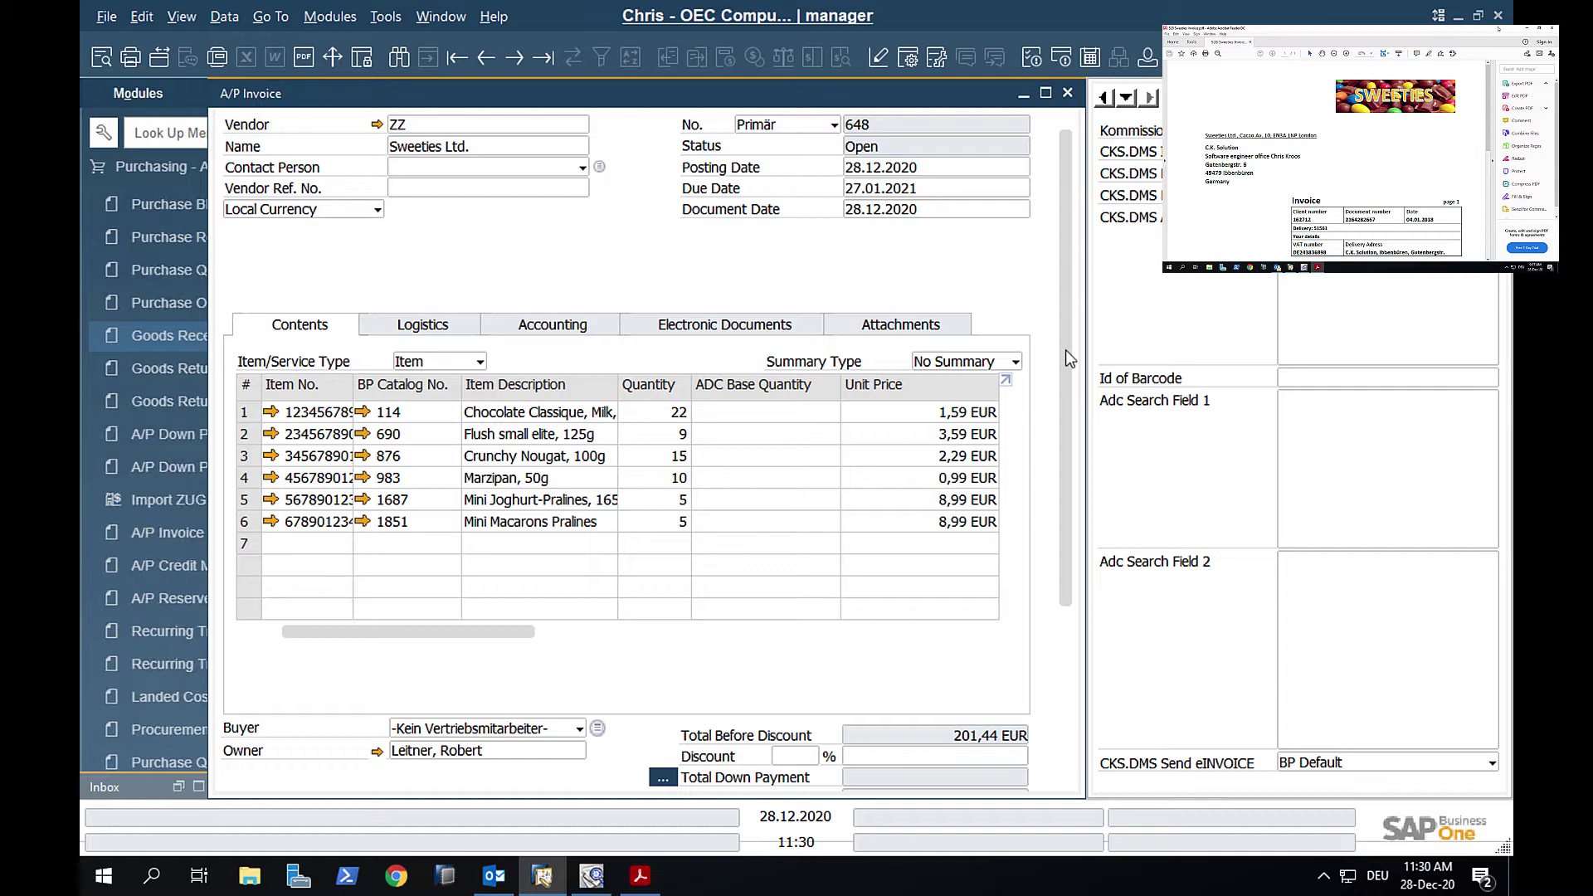
pyautogui.moveTo(1069, 358); pyautogui.dragTo(1090, 554)
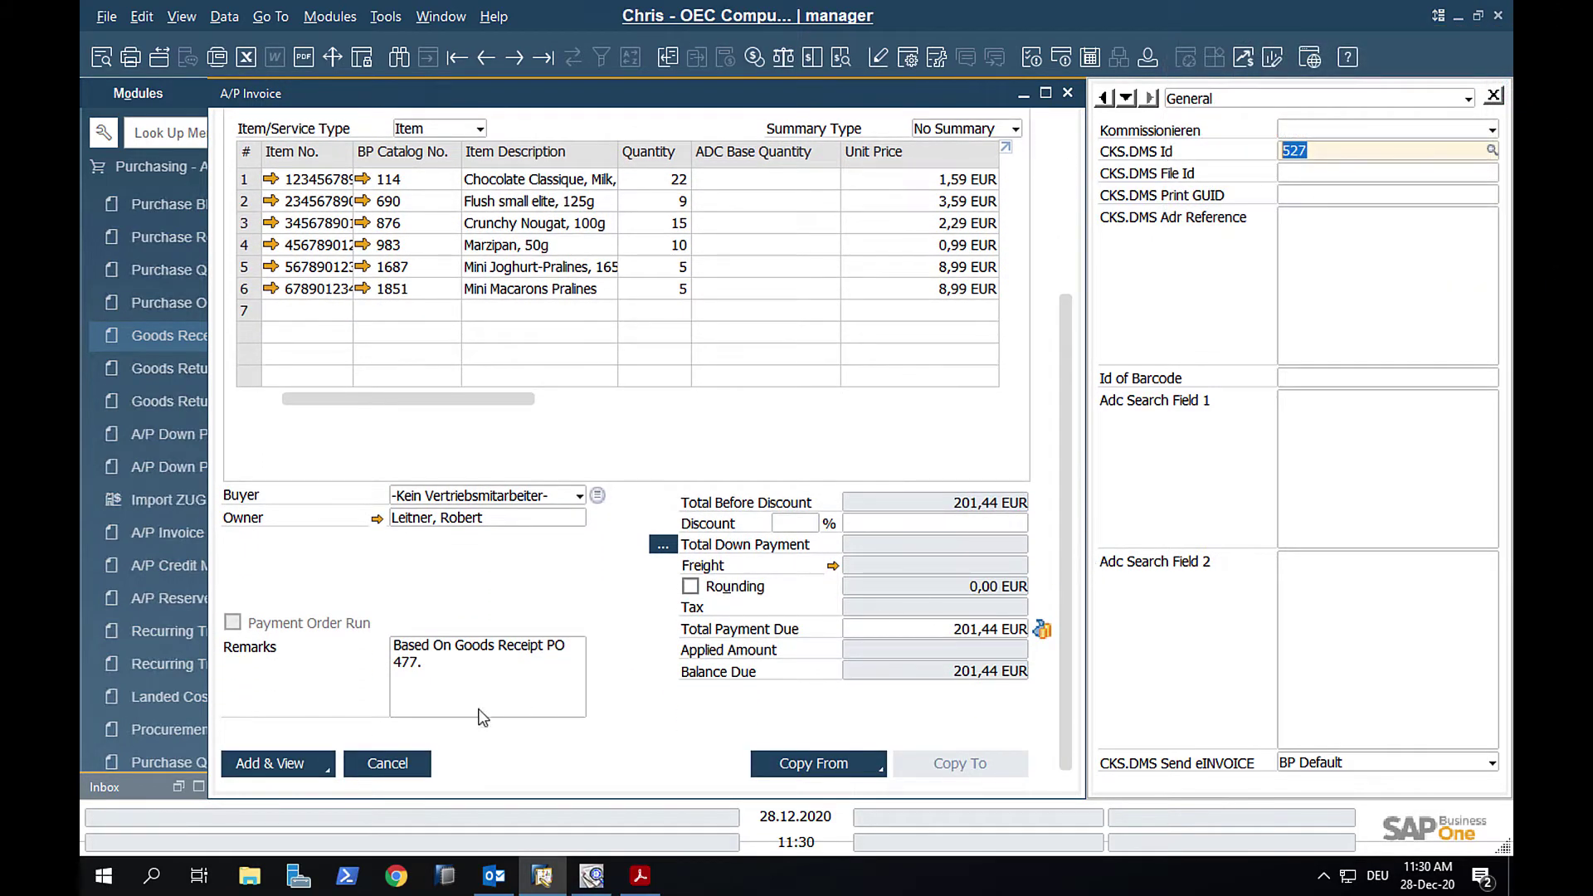
pyautogui.click(306, 761)
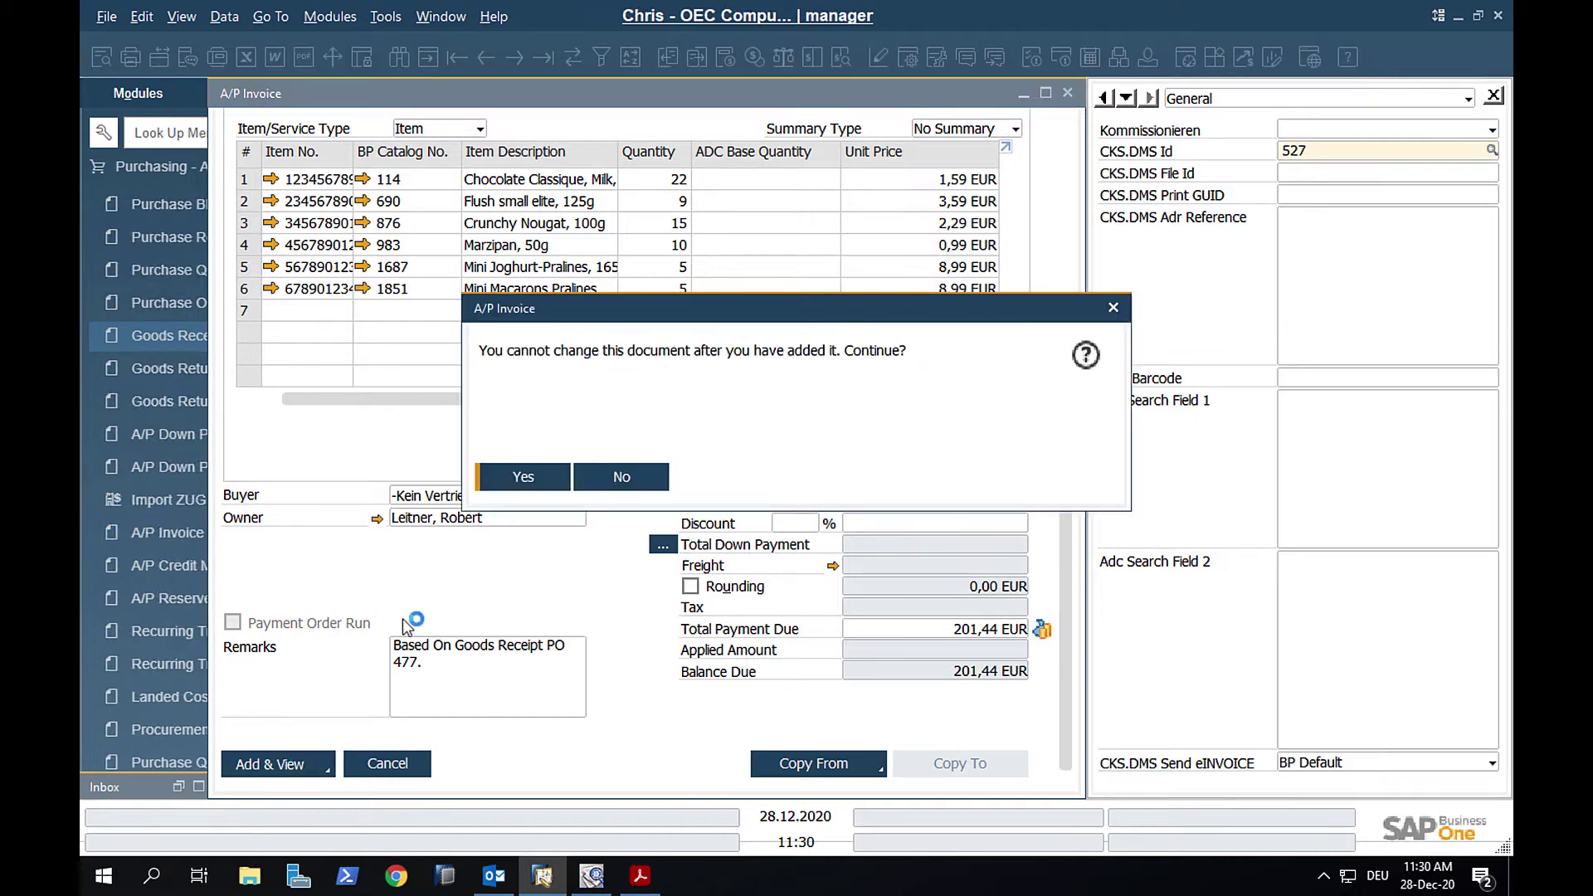
pyautogui.click(521, 475)
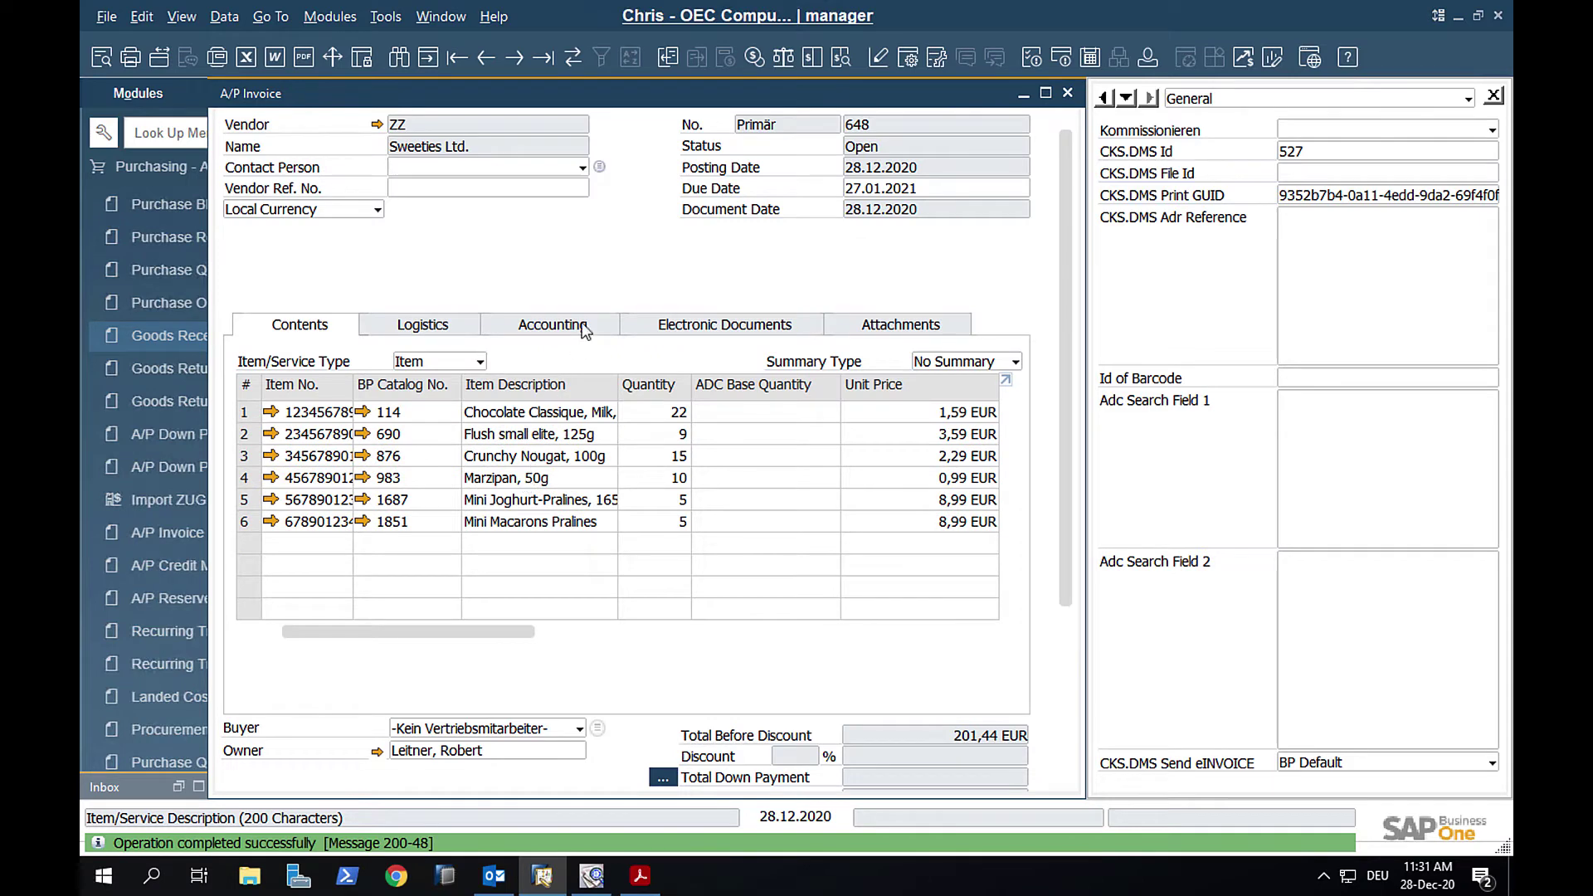
# Open the invoice PDF archived behind A/P Invoice 648.
pyautogui.rightClick(606, 261)
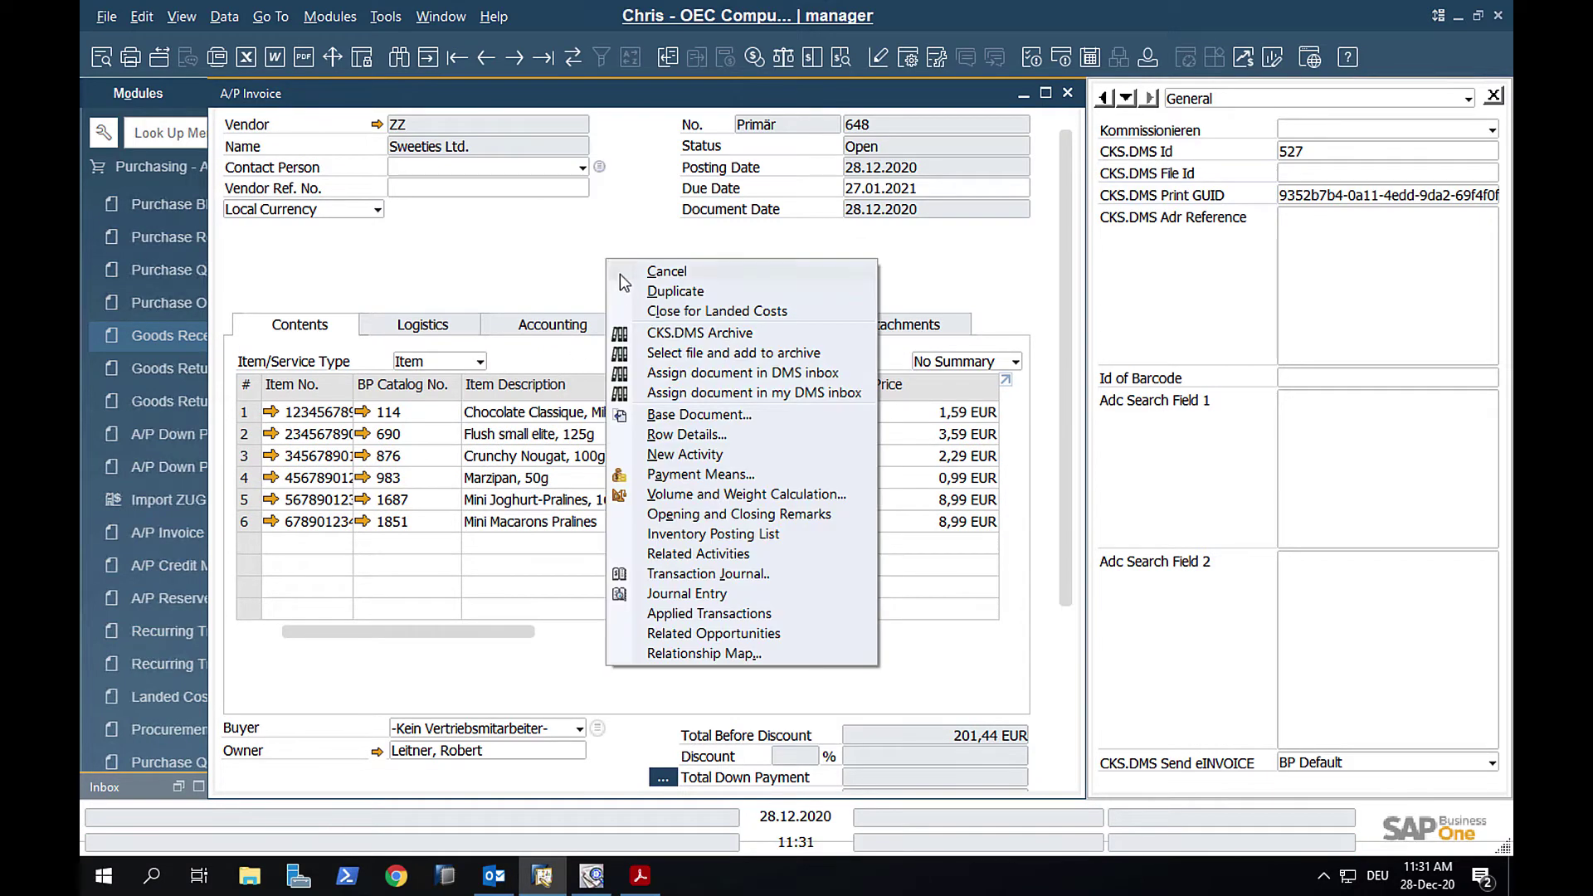
pyautogui.click(684, 340)
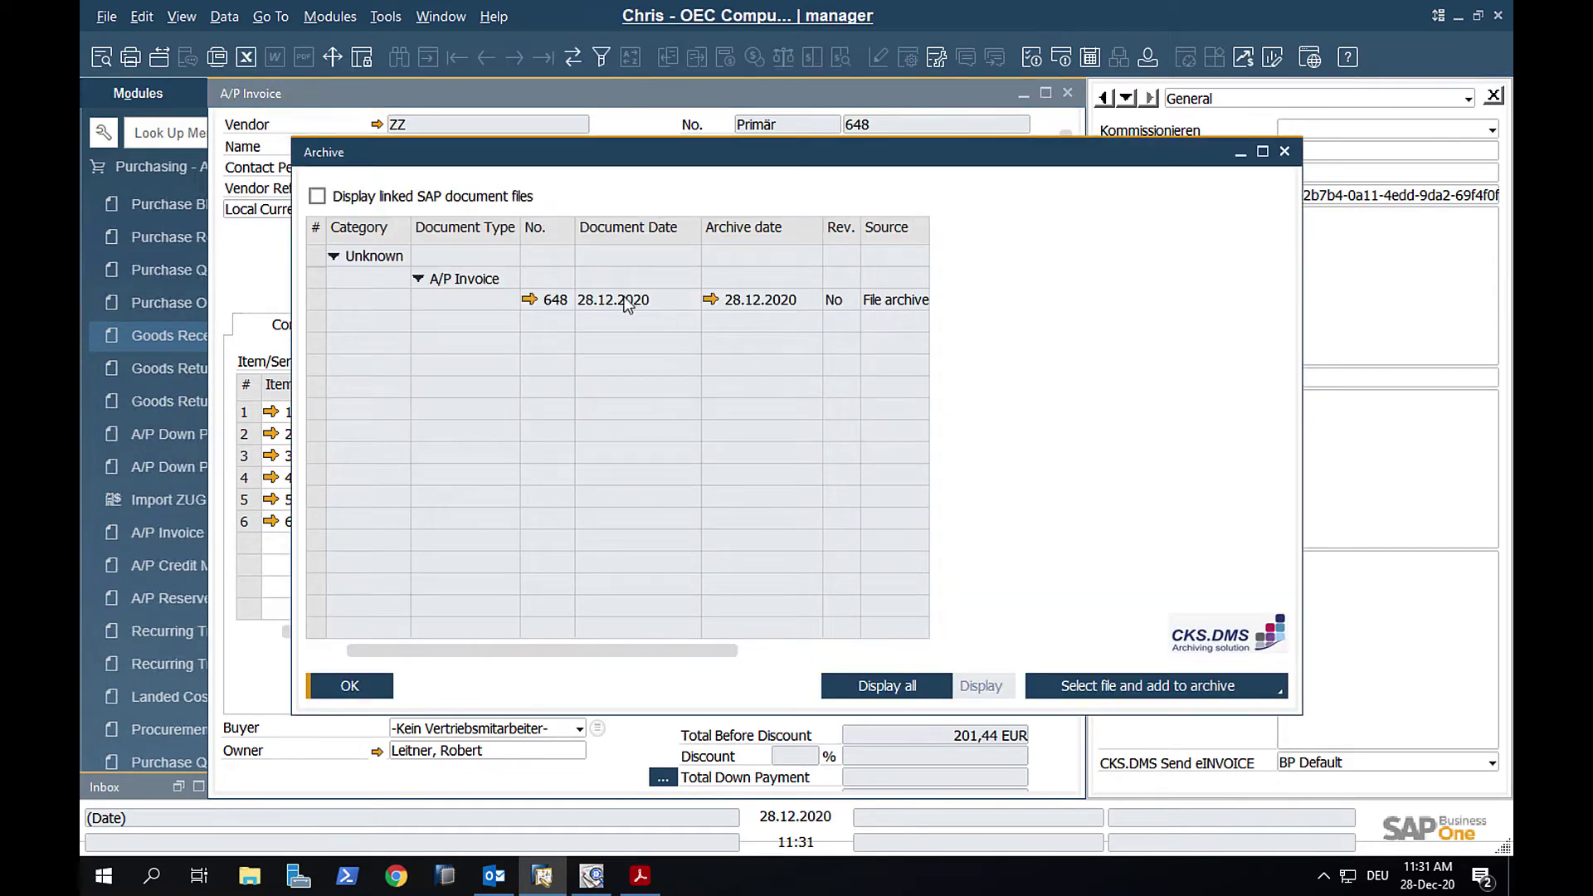
pyautogui.click(627, 303)
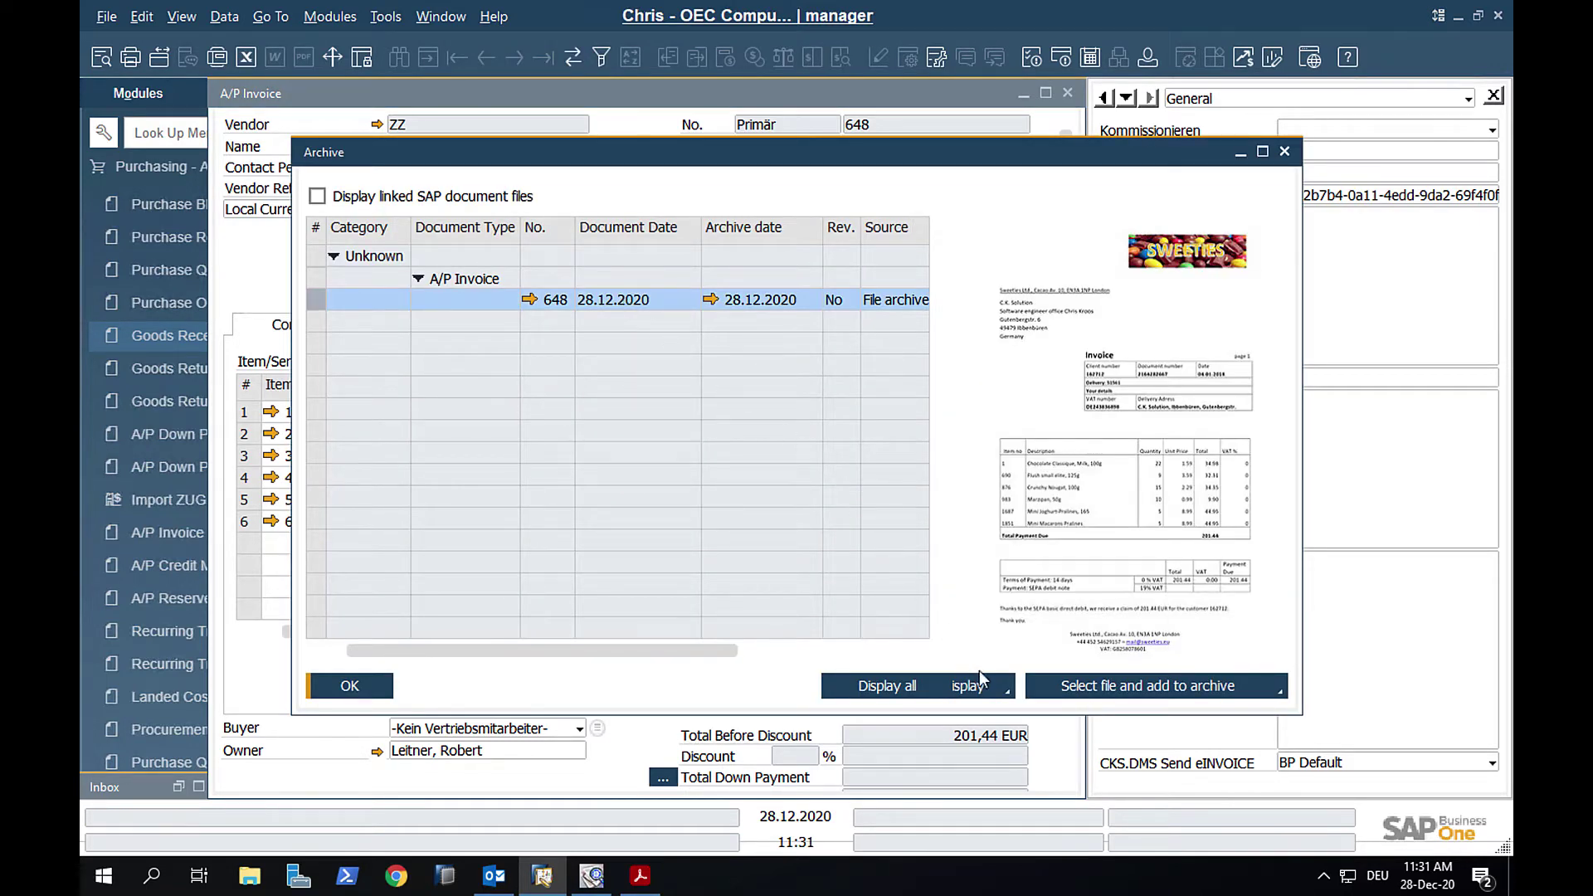
pyautogui.click(954, 685)
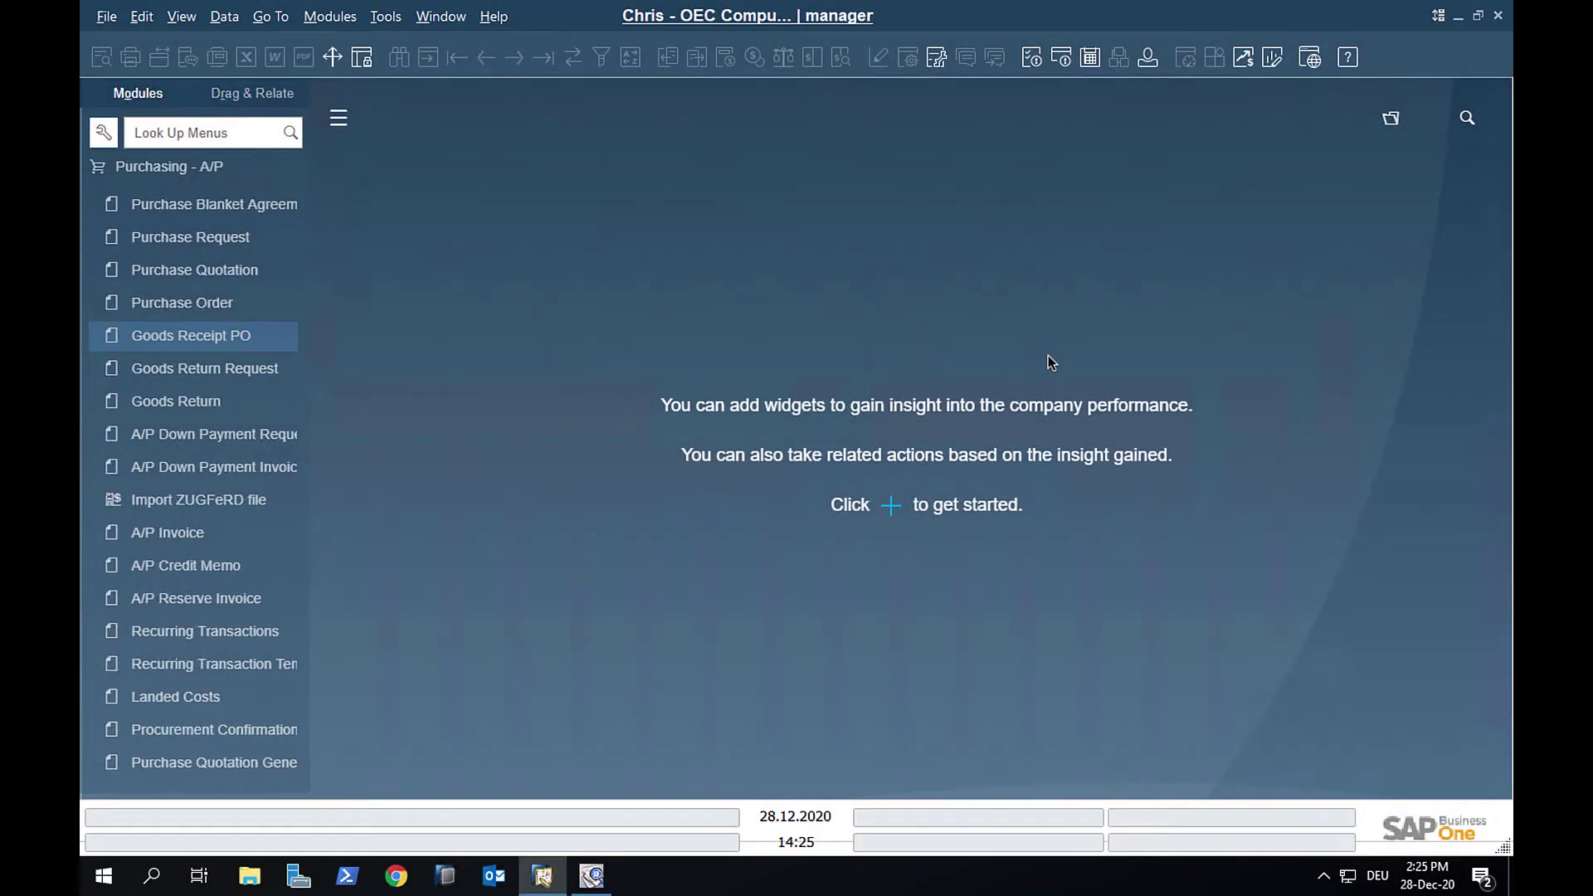
# Add Goods Receipt PO 479 for the label and colour printers, then close the form.
pyautogui.click(239, 341)
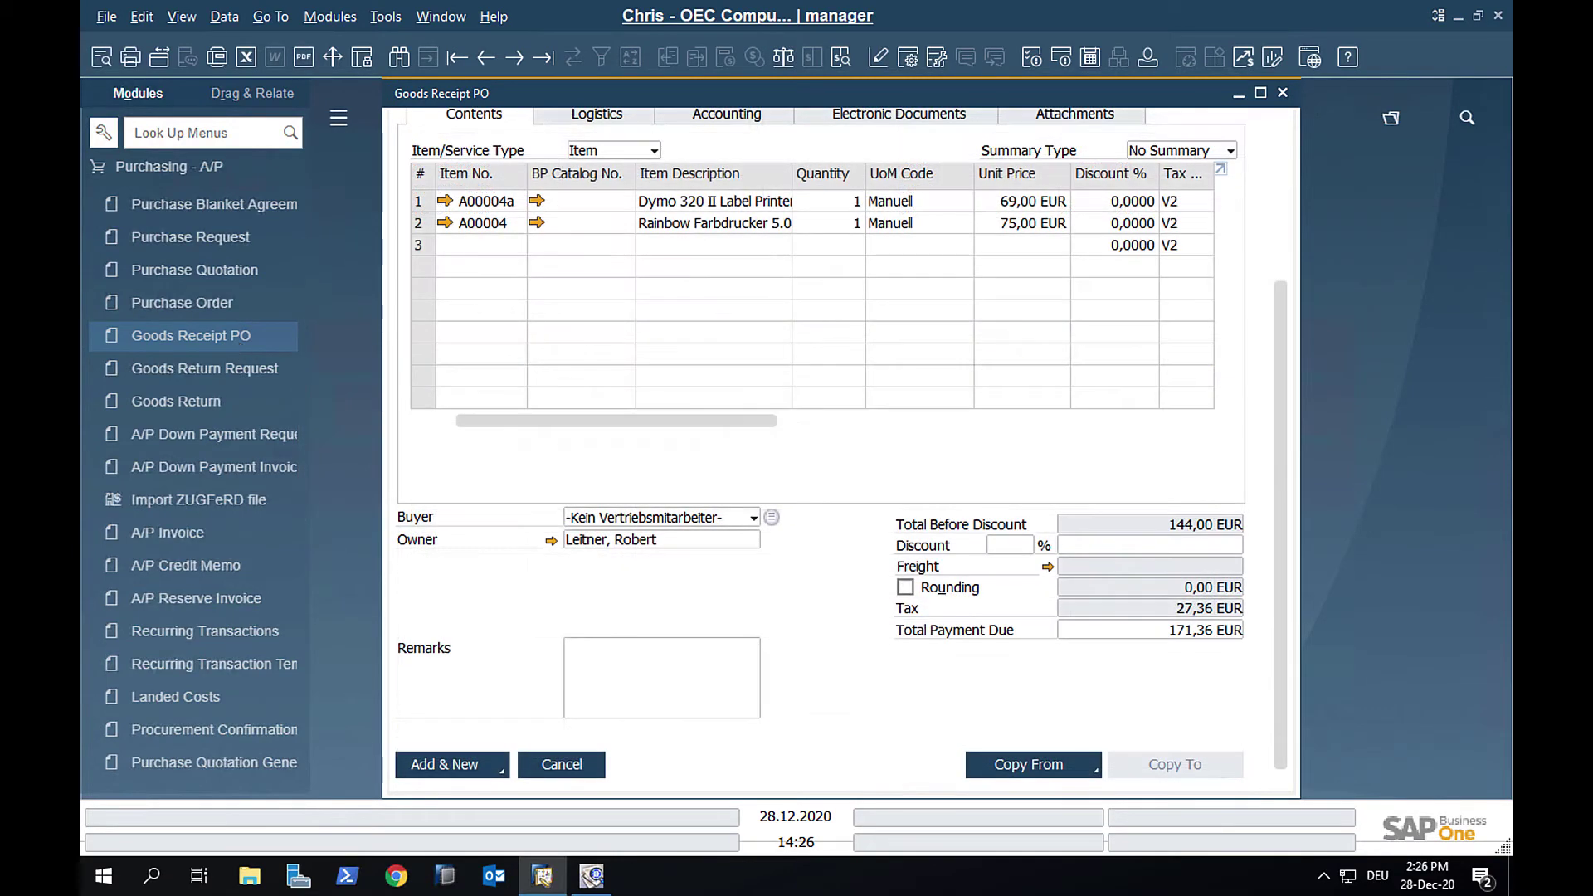
pyautogui.click(466, 767)
pyautogui.click(531, 473)
pyautogui.click(1283, 92)
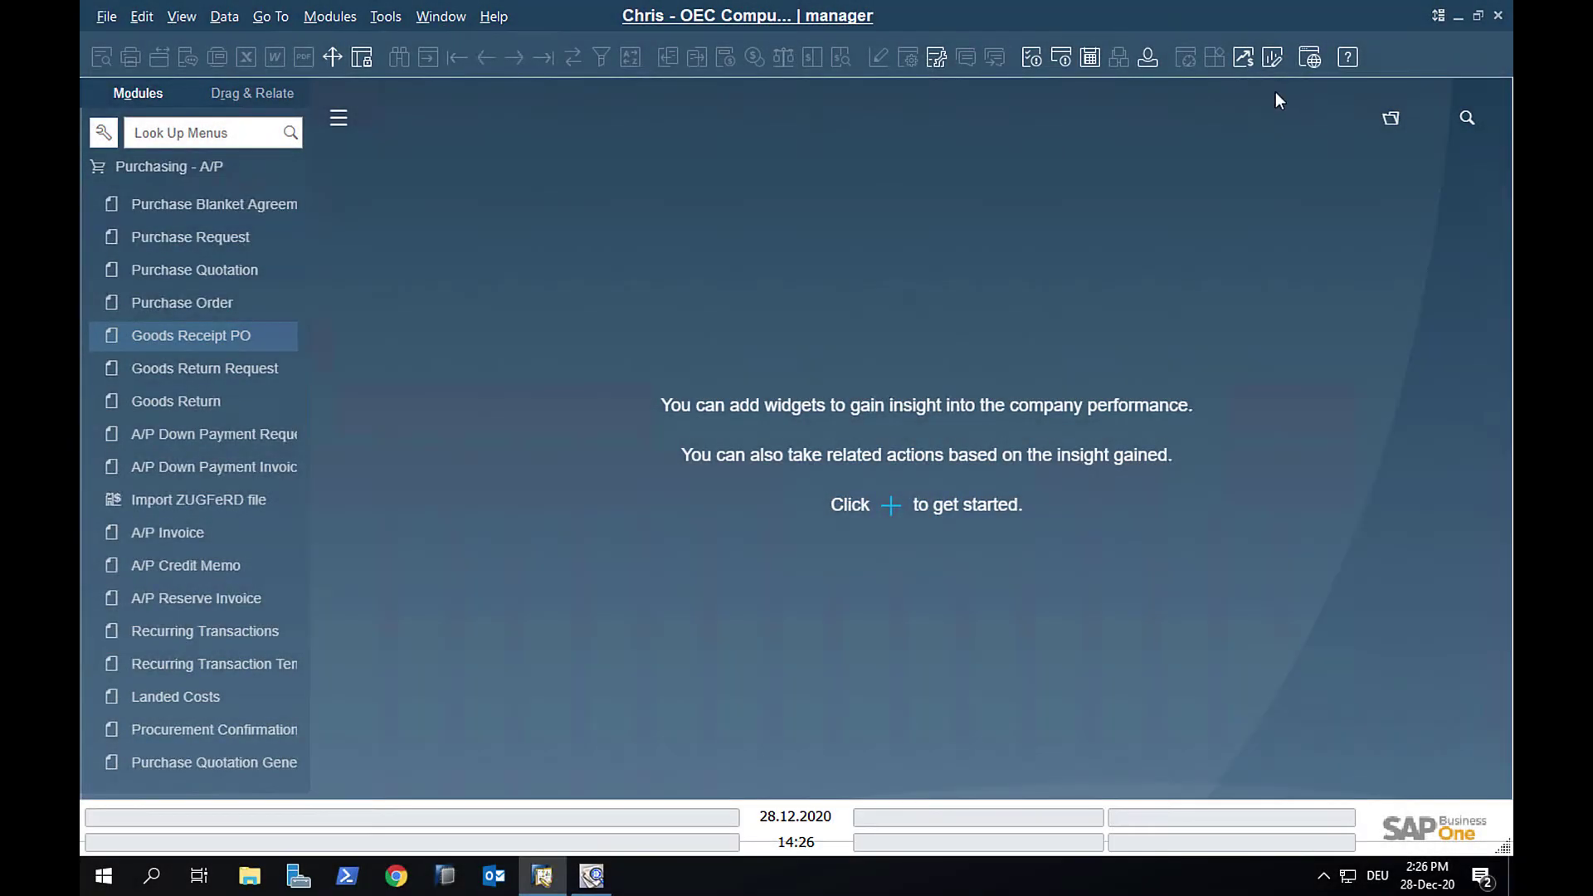
# Scan the paper delivery receipt to PDF in the Documents Inbox folder with Avision Capture Tool.
pyautogui.click(594, 874)
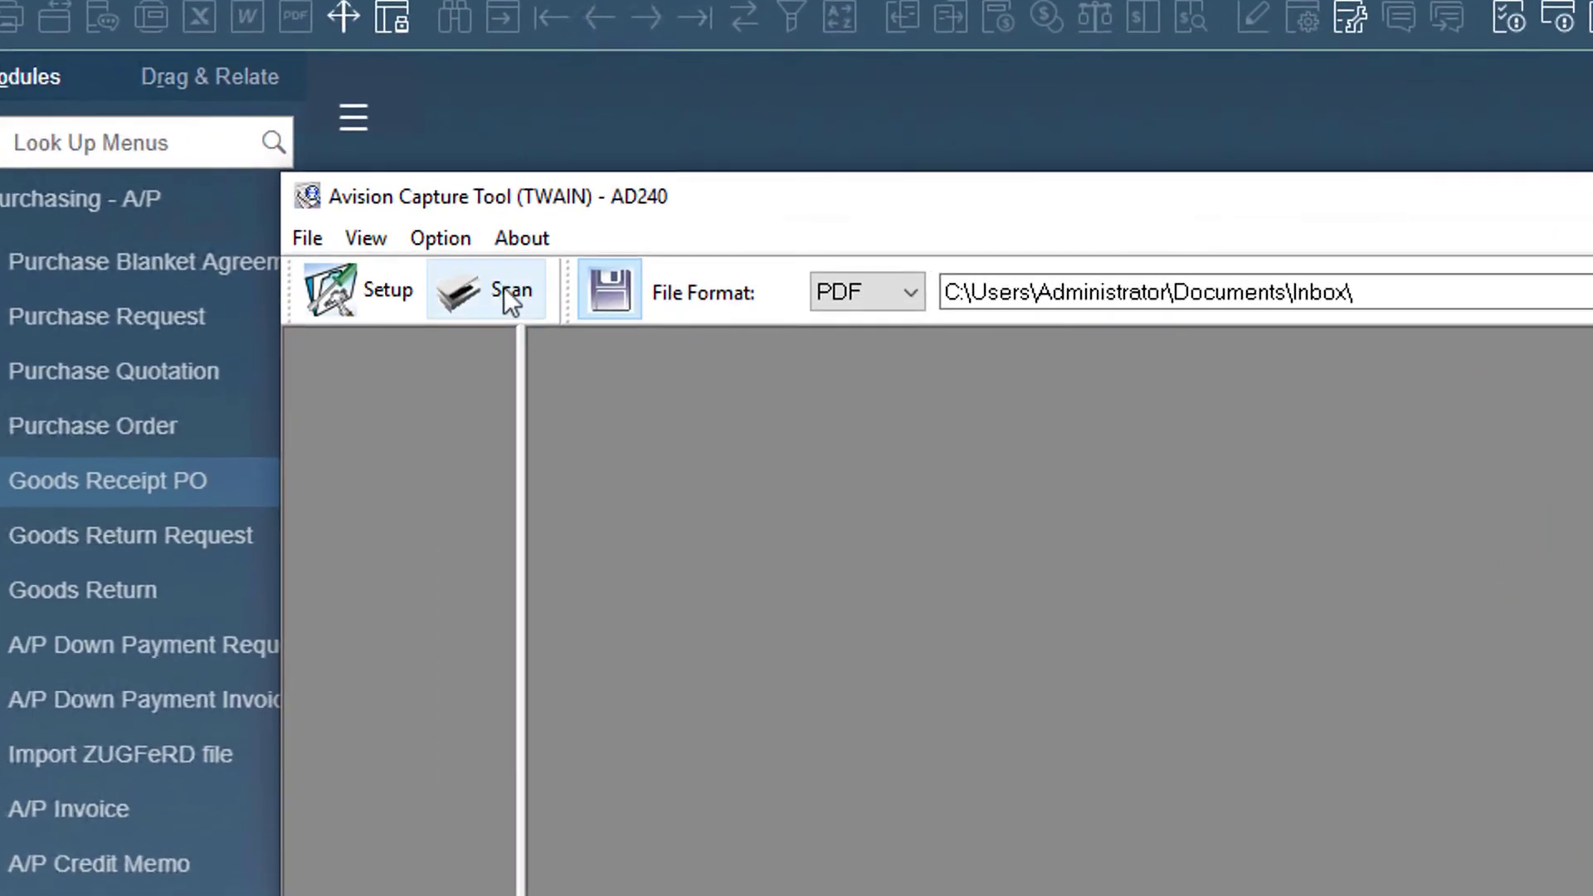
pyautogui.click(504, 287)
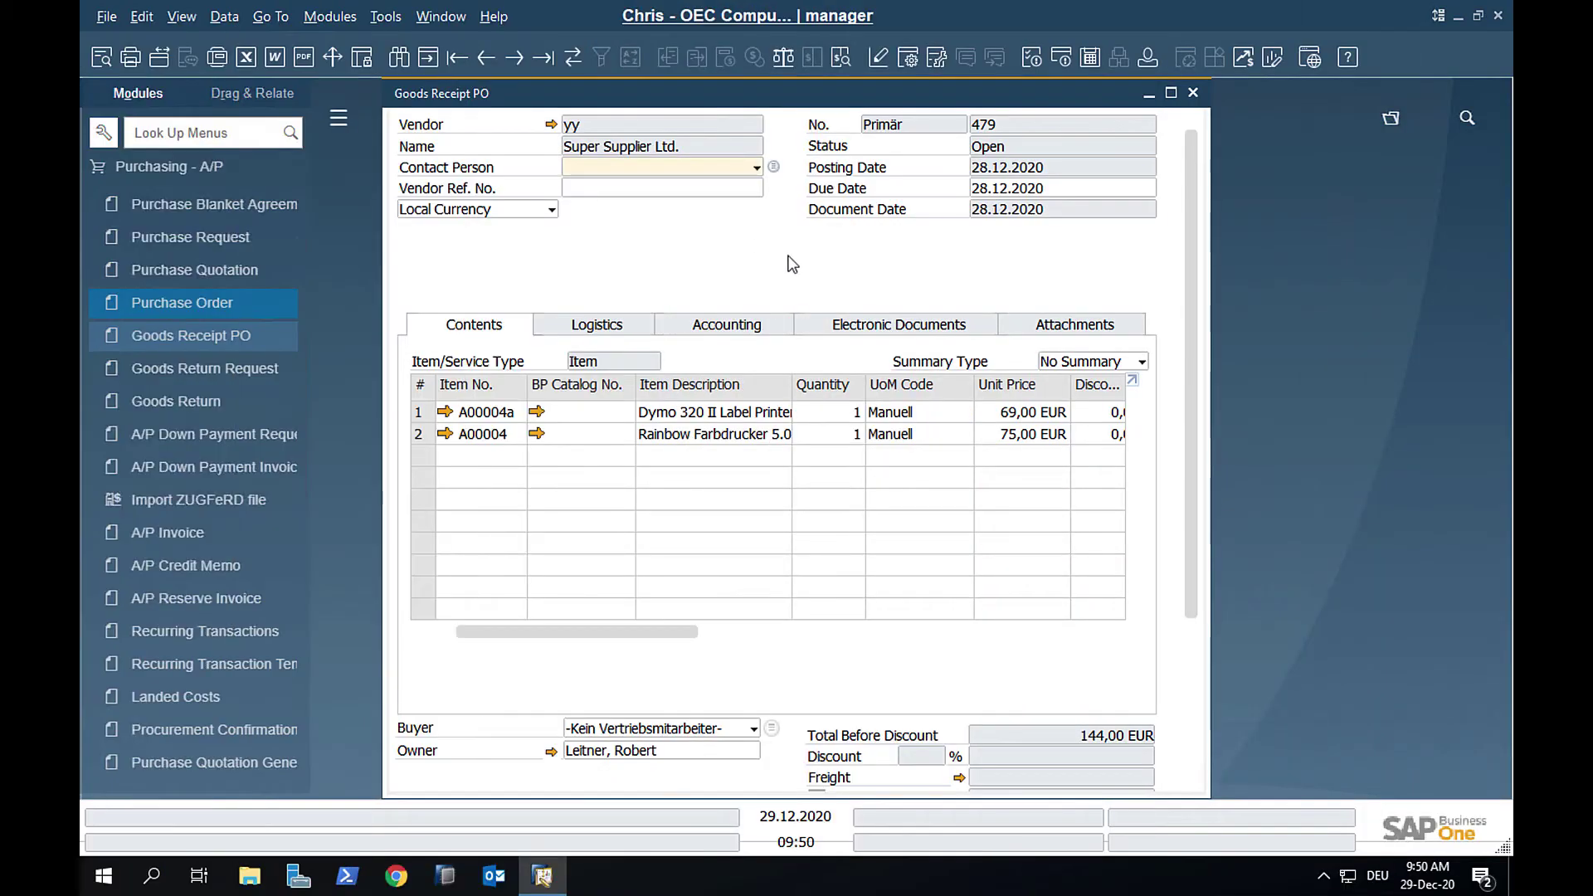
# Open the delivery receipt PDF archived behind Goods Receipt PO 479 for Super Supplier Ltd.
pyautogui.rightClick(788, 264)
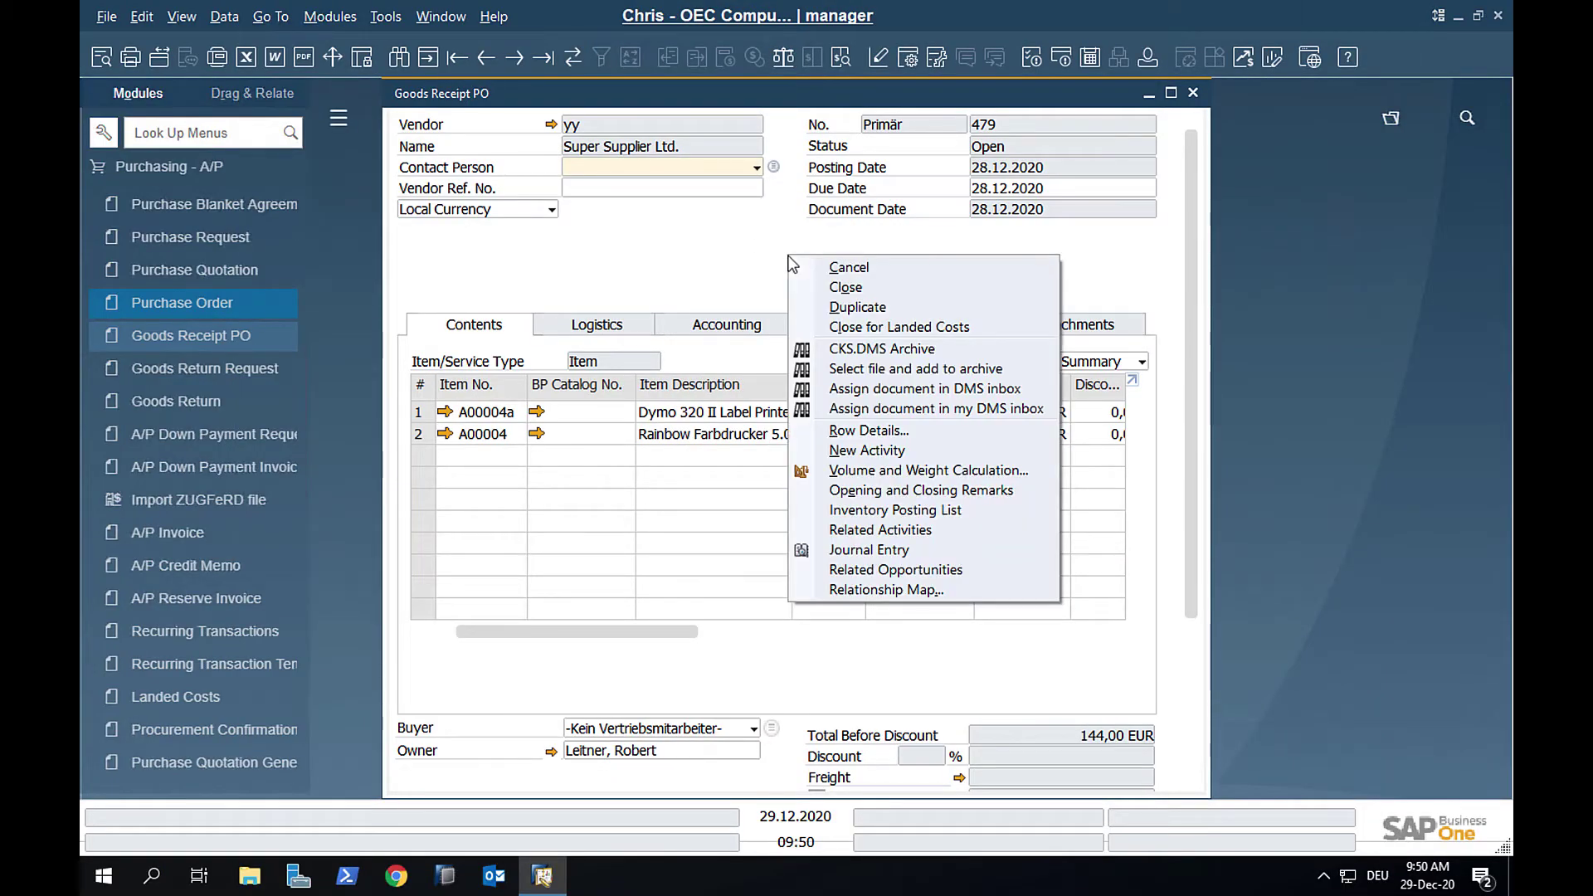
pyautogui.click(858, 349)
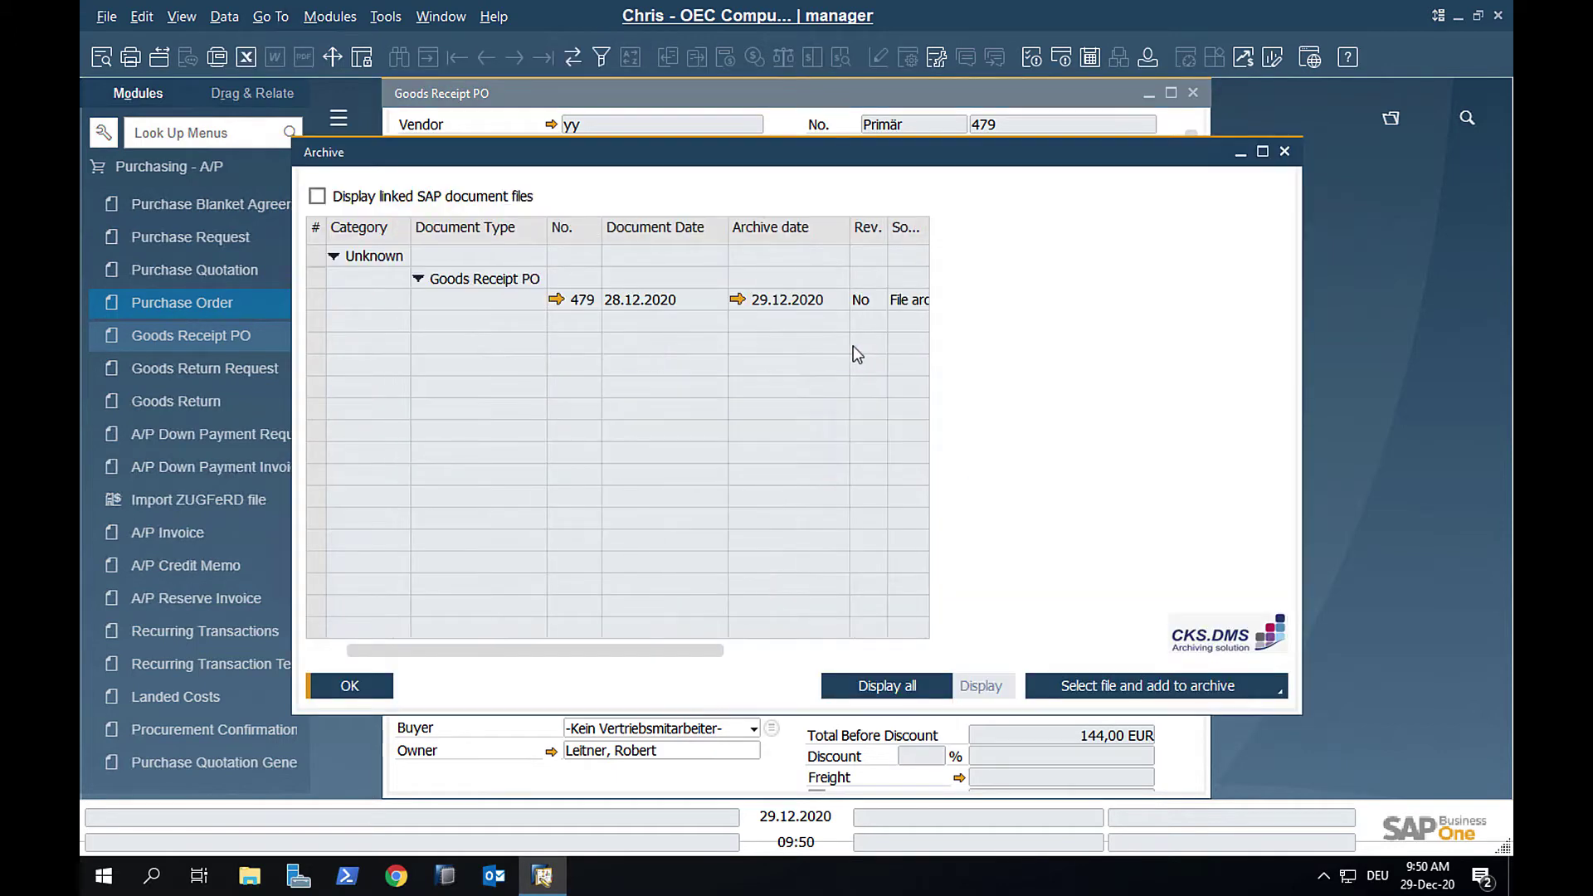
pyautogui.click(664, 304)
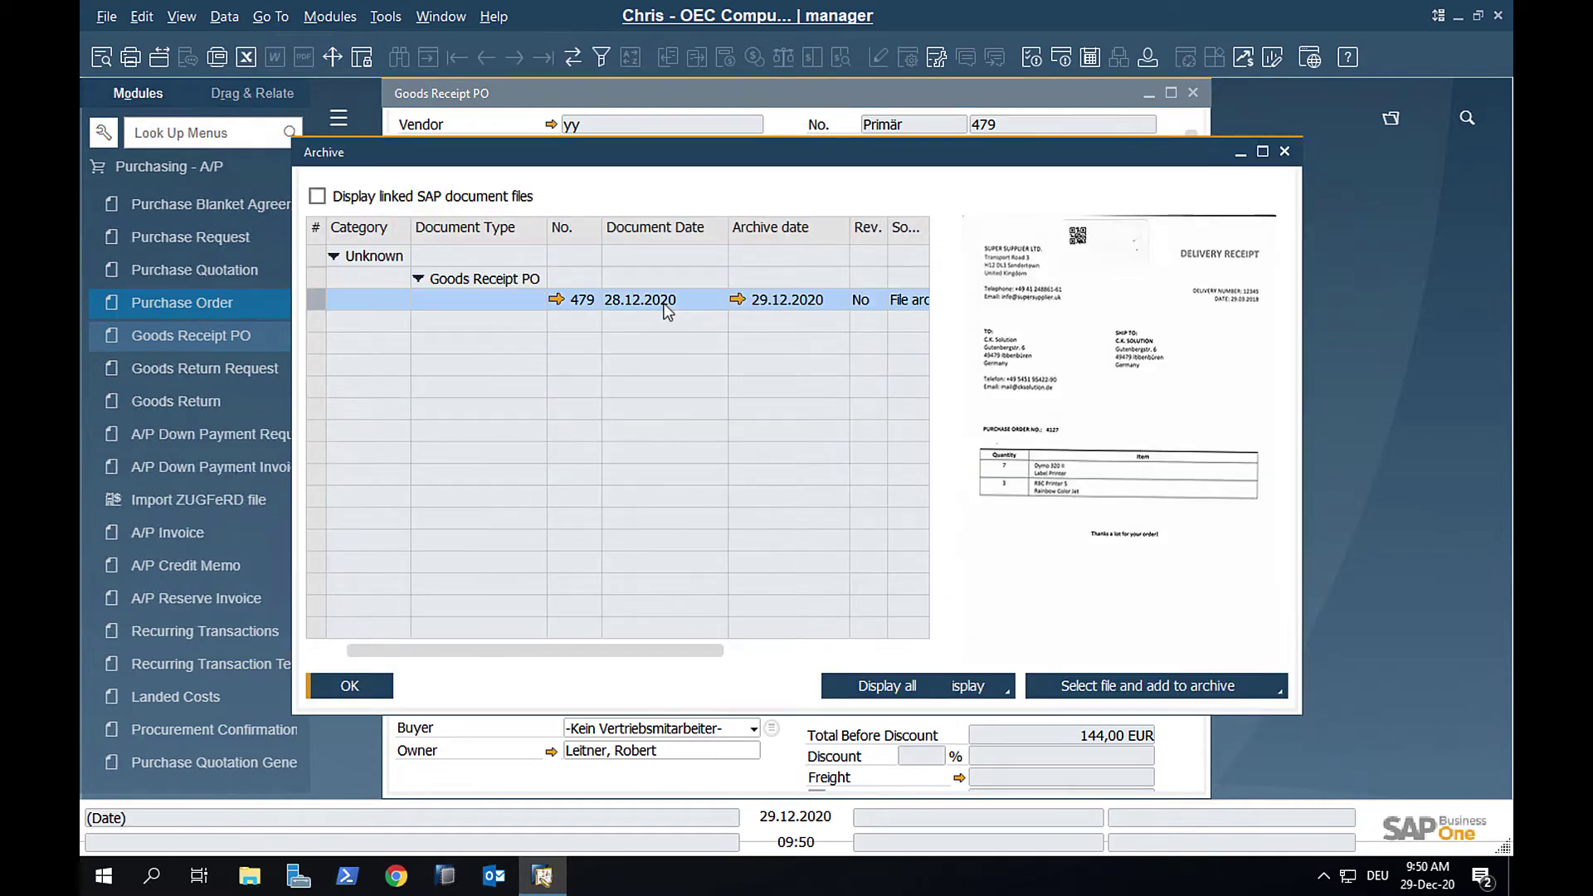
pyautogui.click(959, 686)
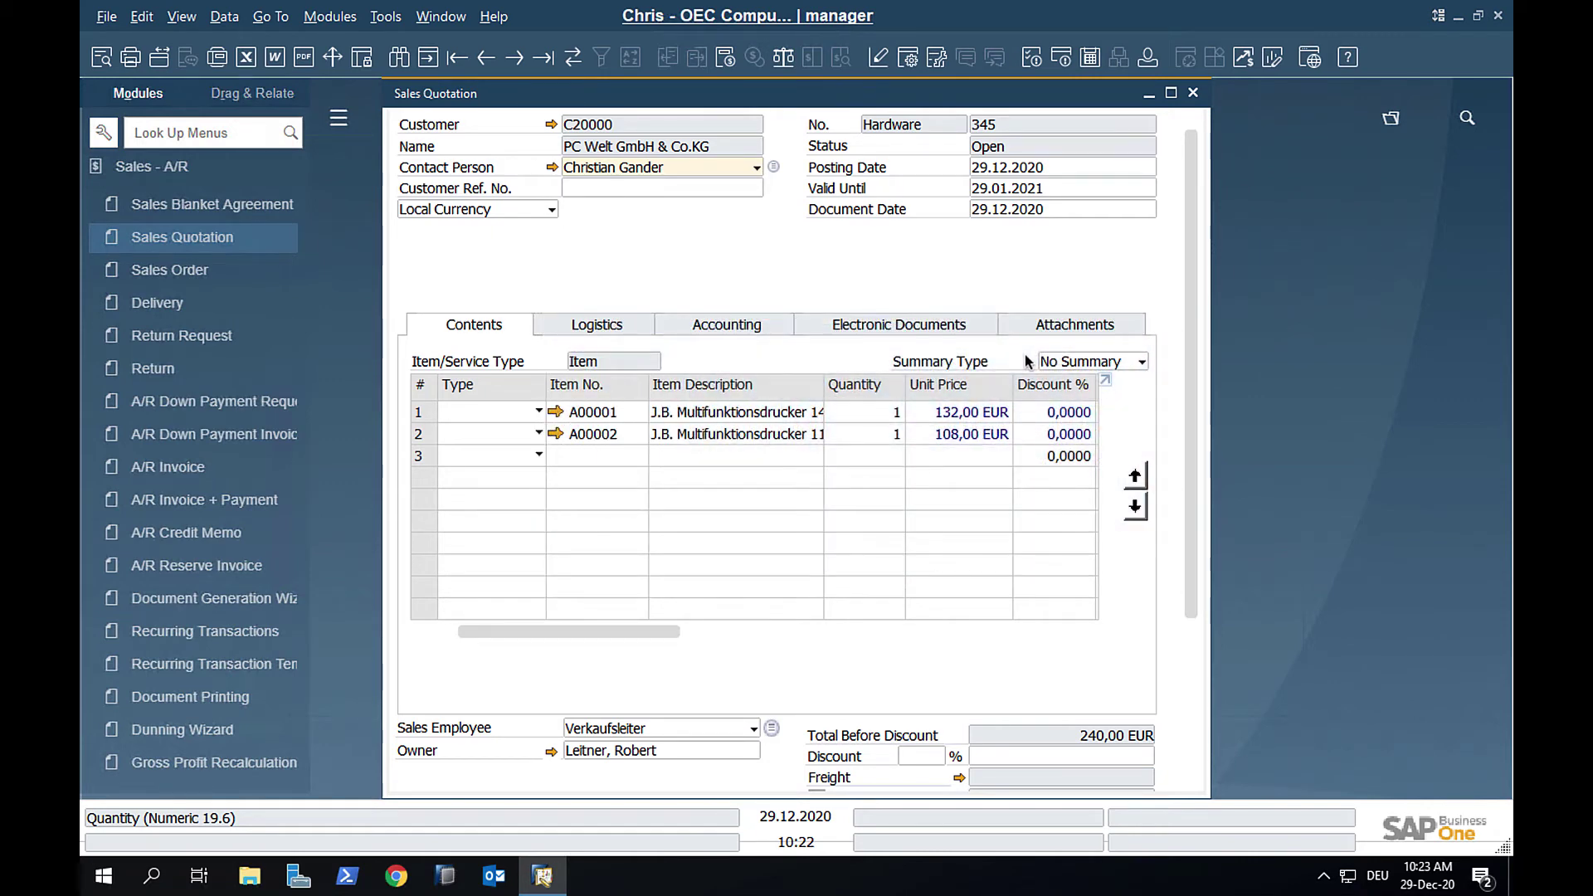
# Preview the archived printout of Sales Quotation 345 for PC Welt GmbH & Co.KG.
pyautogui.rightClick(803, 267)
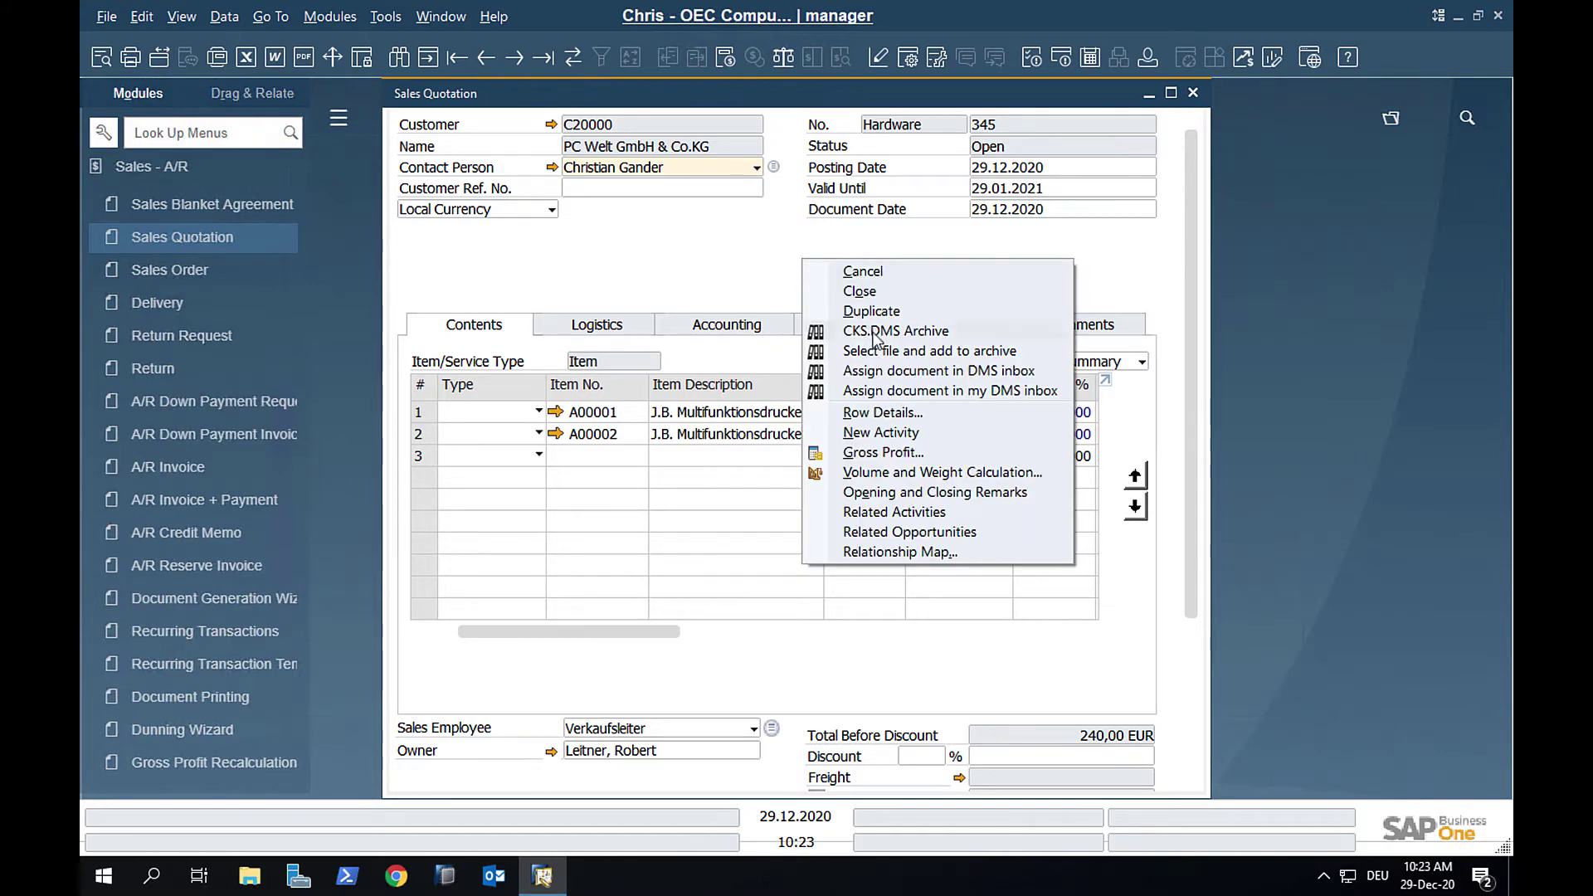
pyautogui.press('Escape')
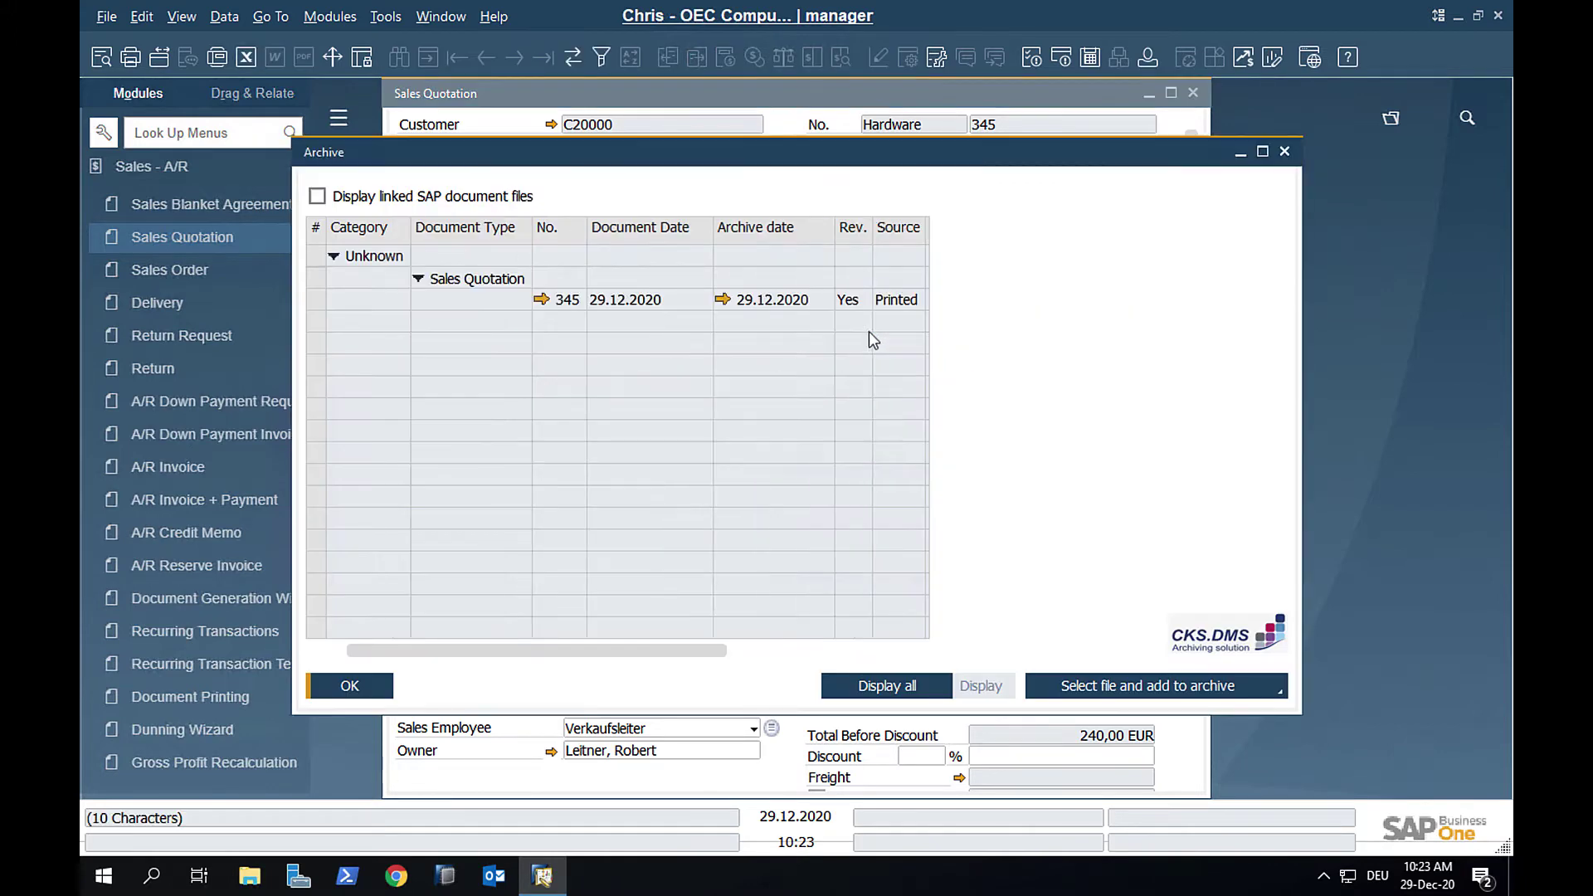
pyautogui.click(639, 307)
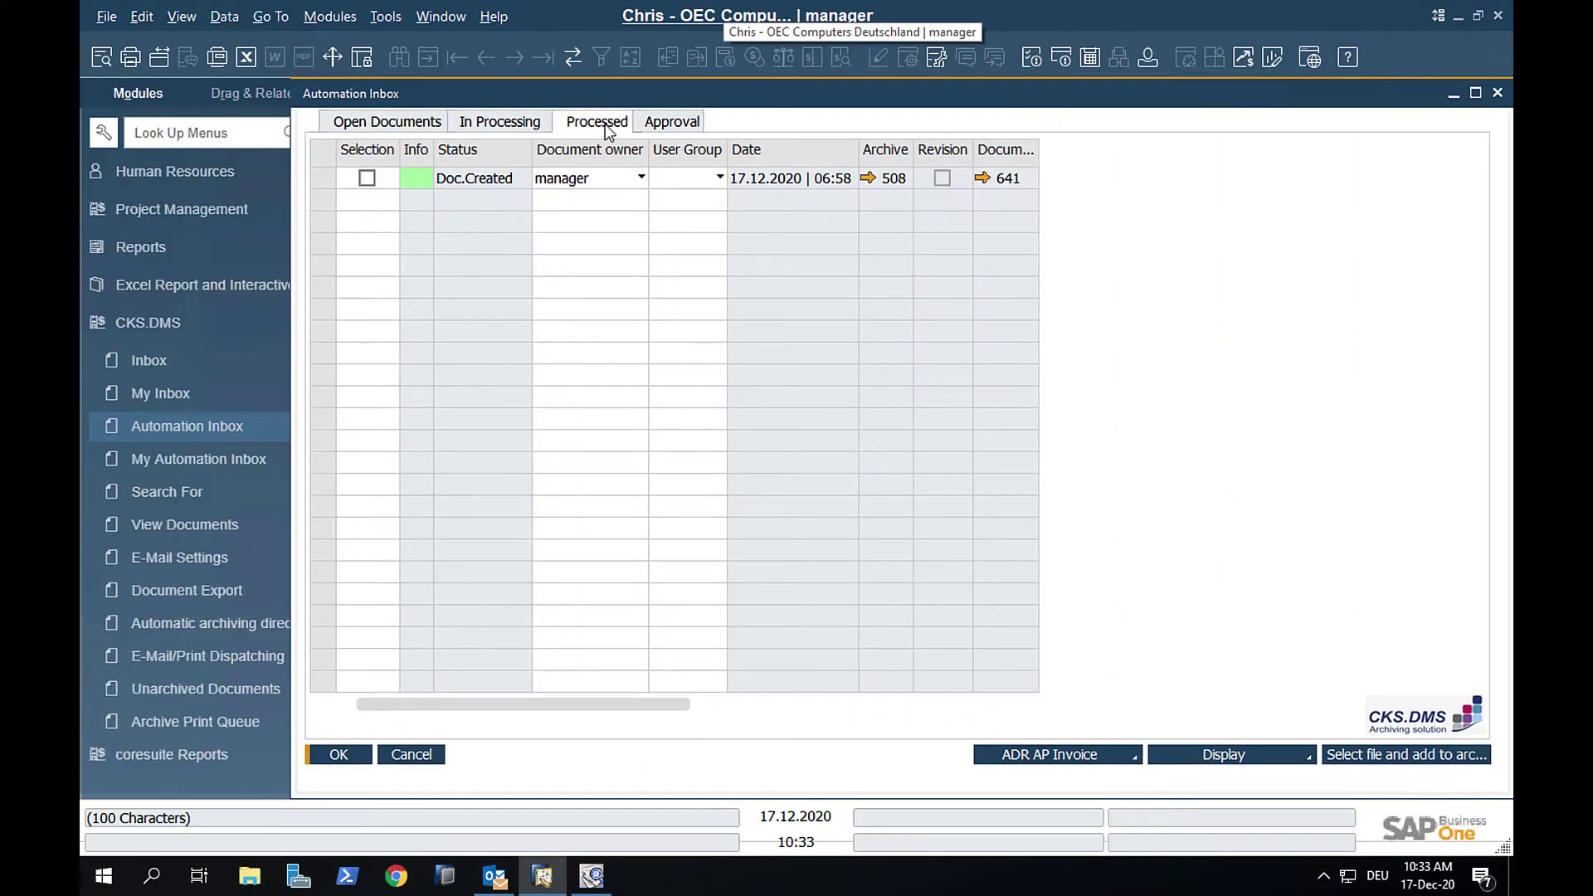
# From the Processed tab, open A/P invoice draft 641 linked to archive entry 508.
pyautogui.click(983, 179)
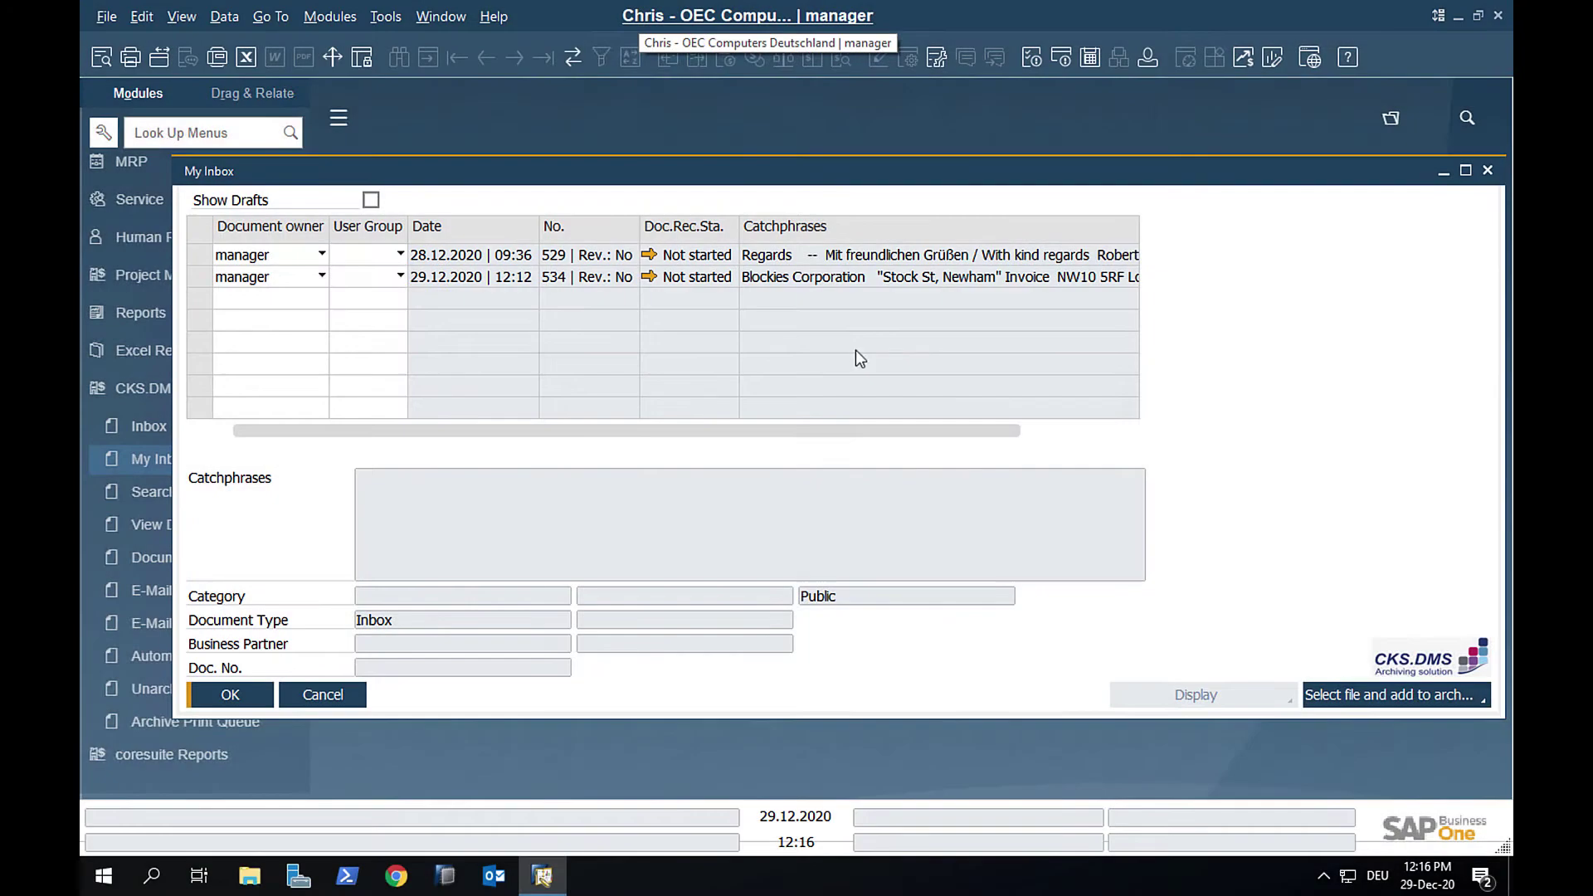
# Archive SAP Invoice.pdf into My Inbox, creating entry 535.
pyautogui.click(1341, 694)
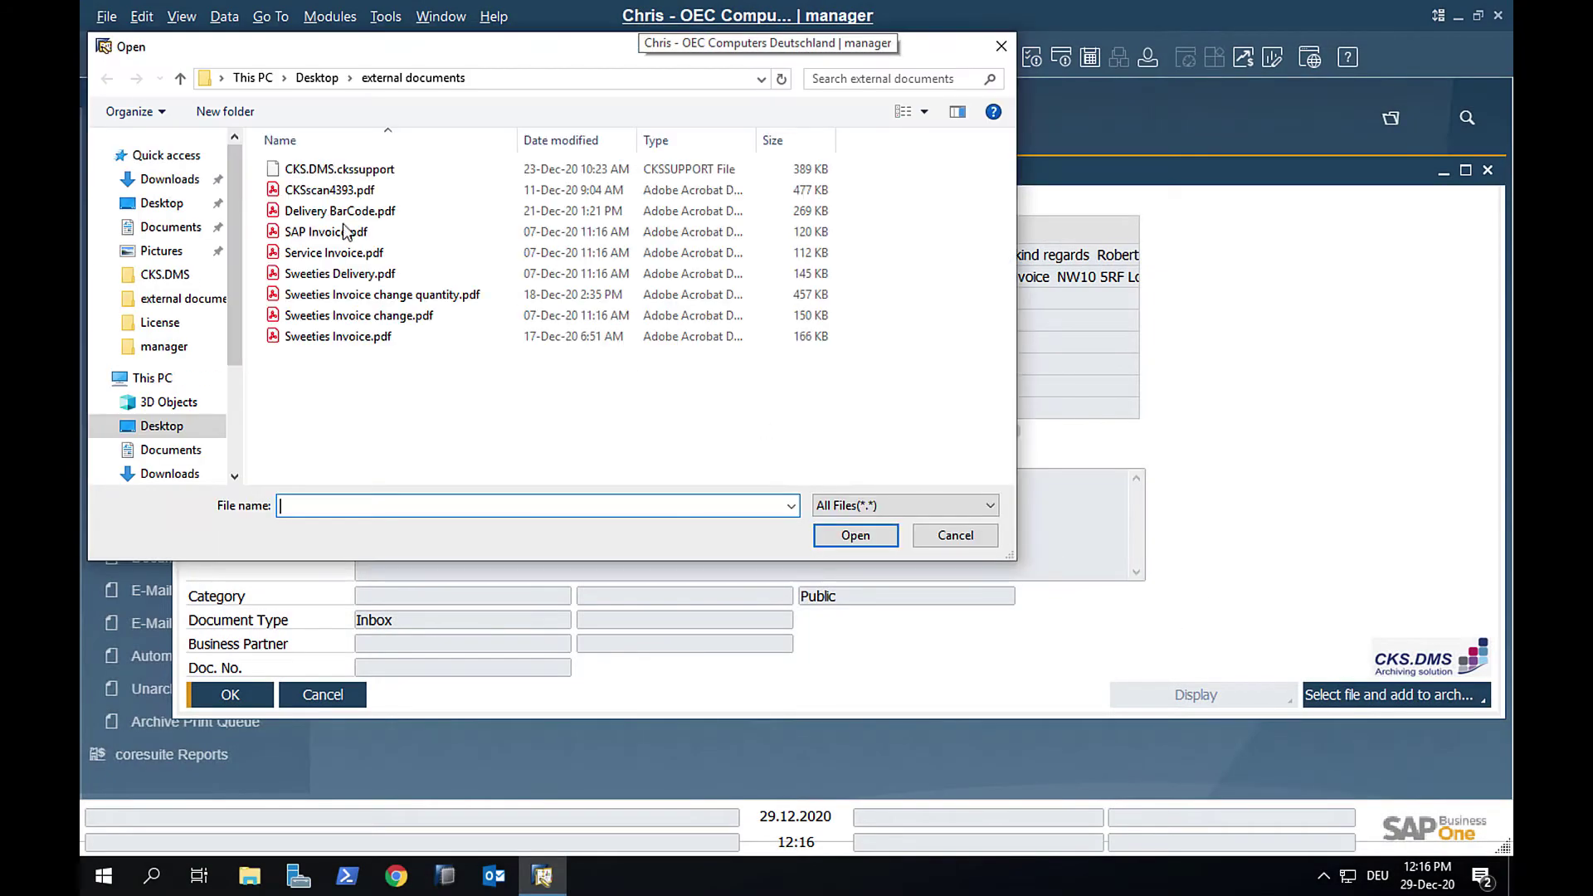
pyautogui.click(346, 231)
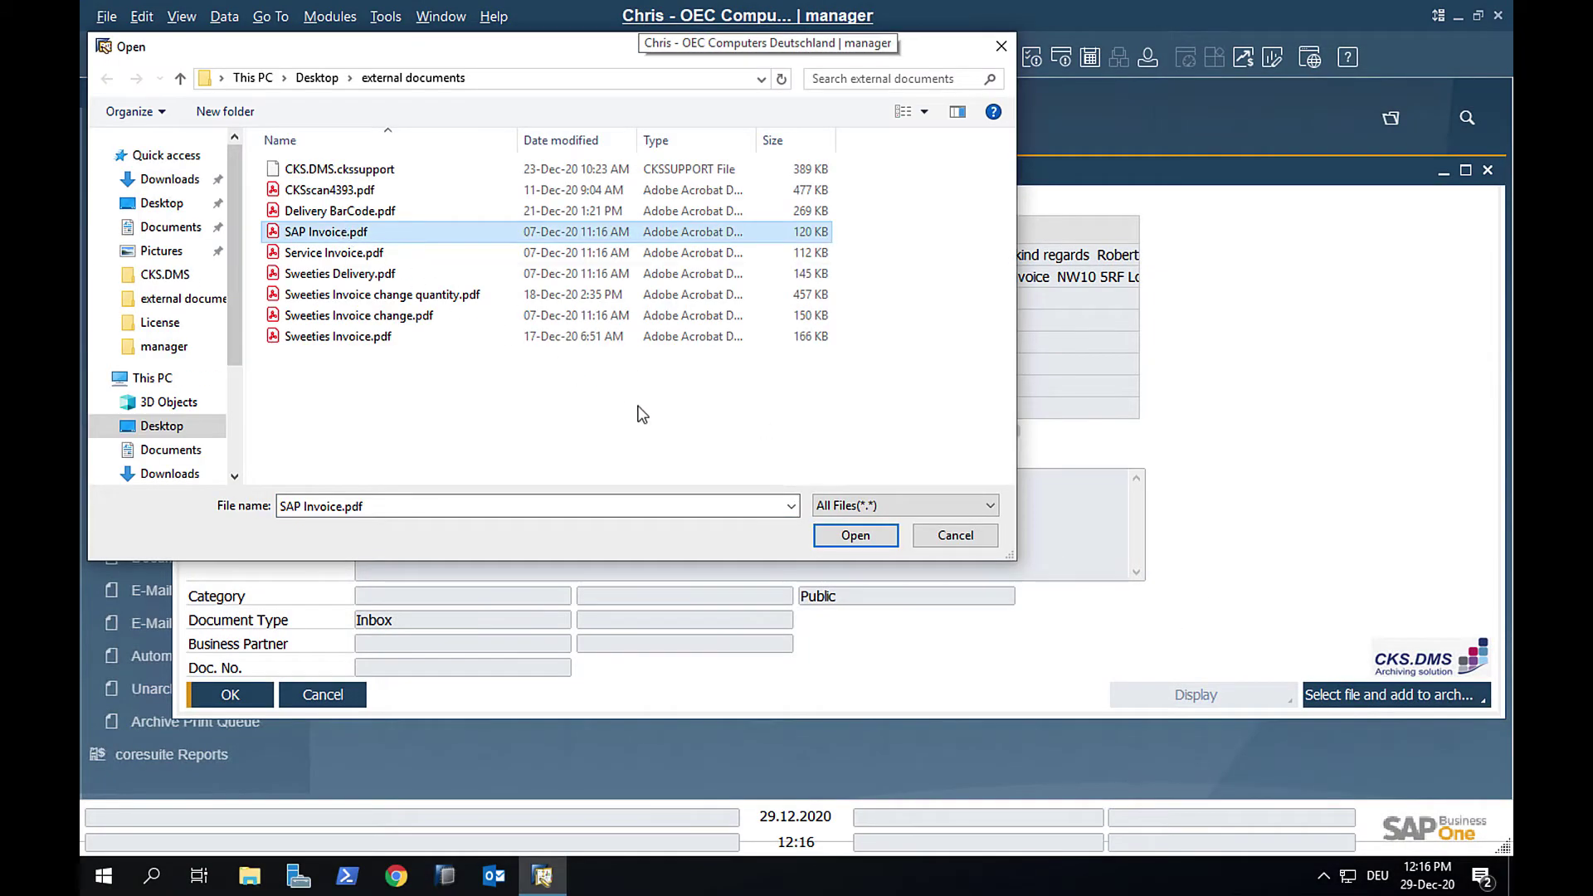
pyautogui.click(857, 536)
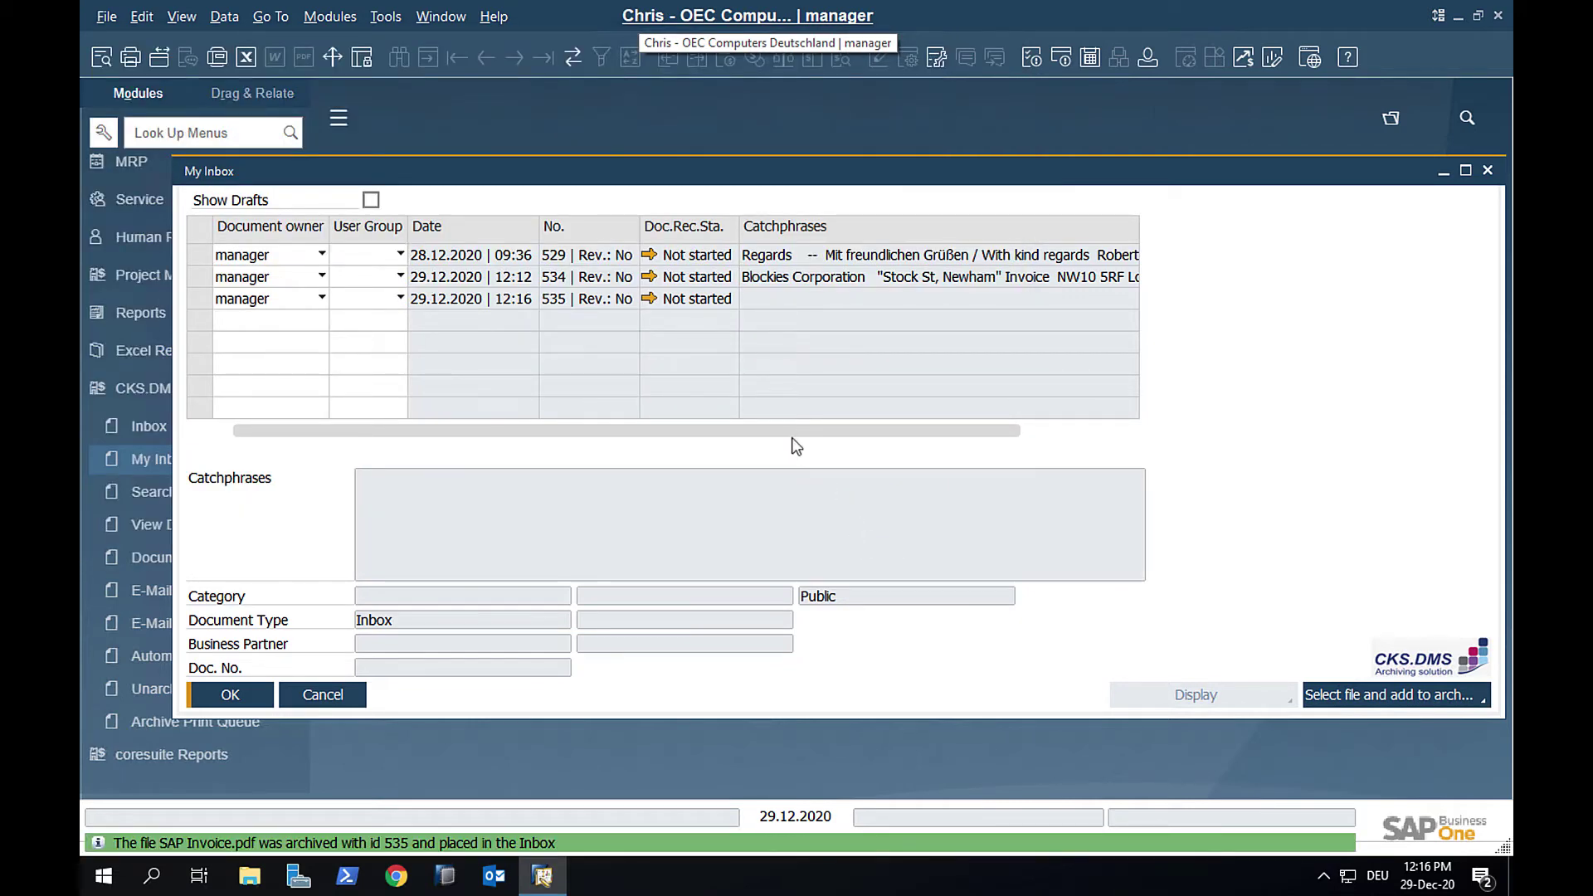
# Make another user the document owner of inbox entry 535.
pyautogui.click(492, 303)
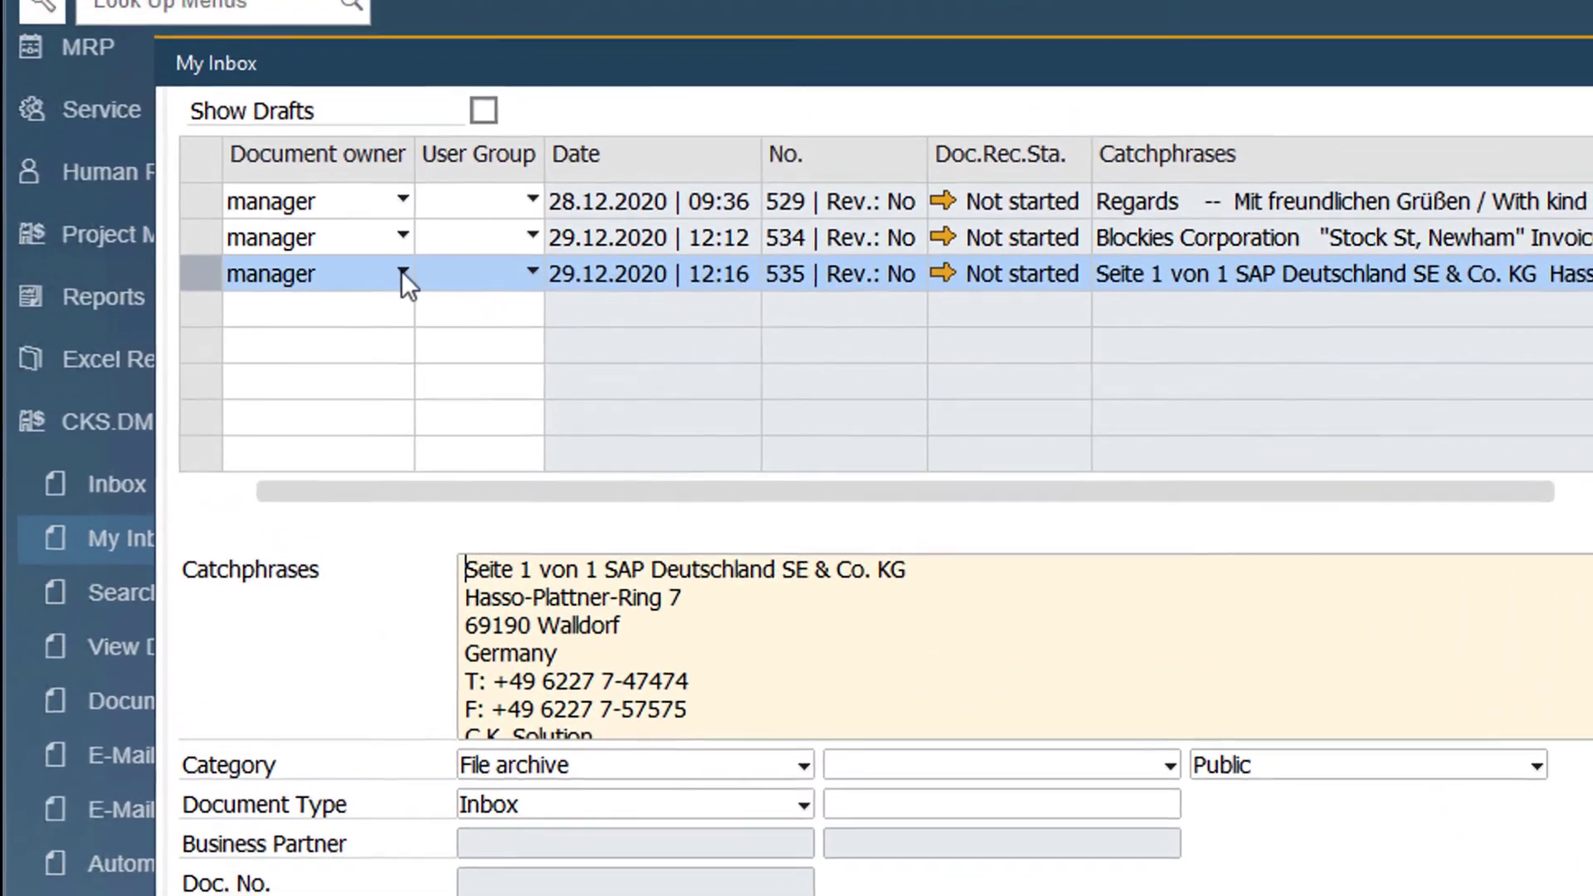
pyautogui.click(321, 297)
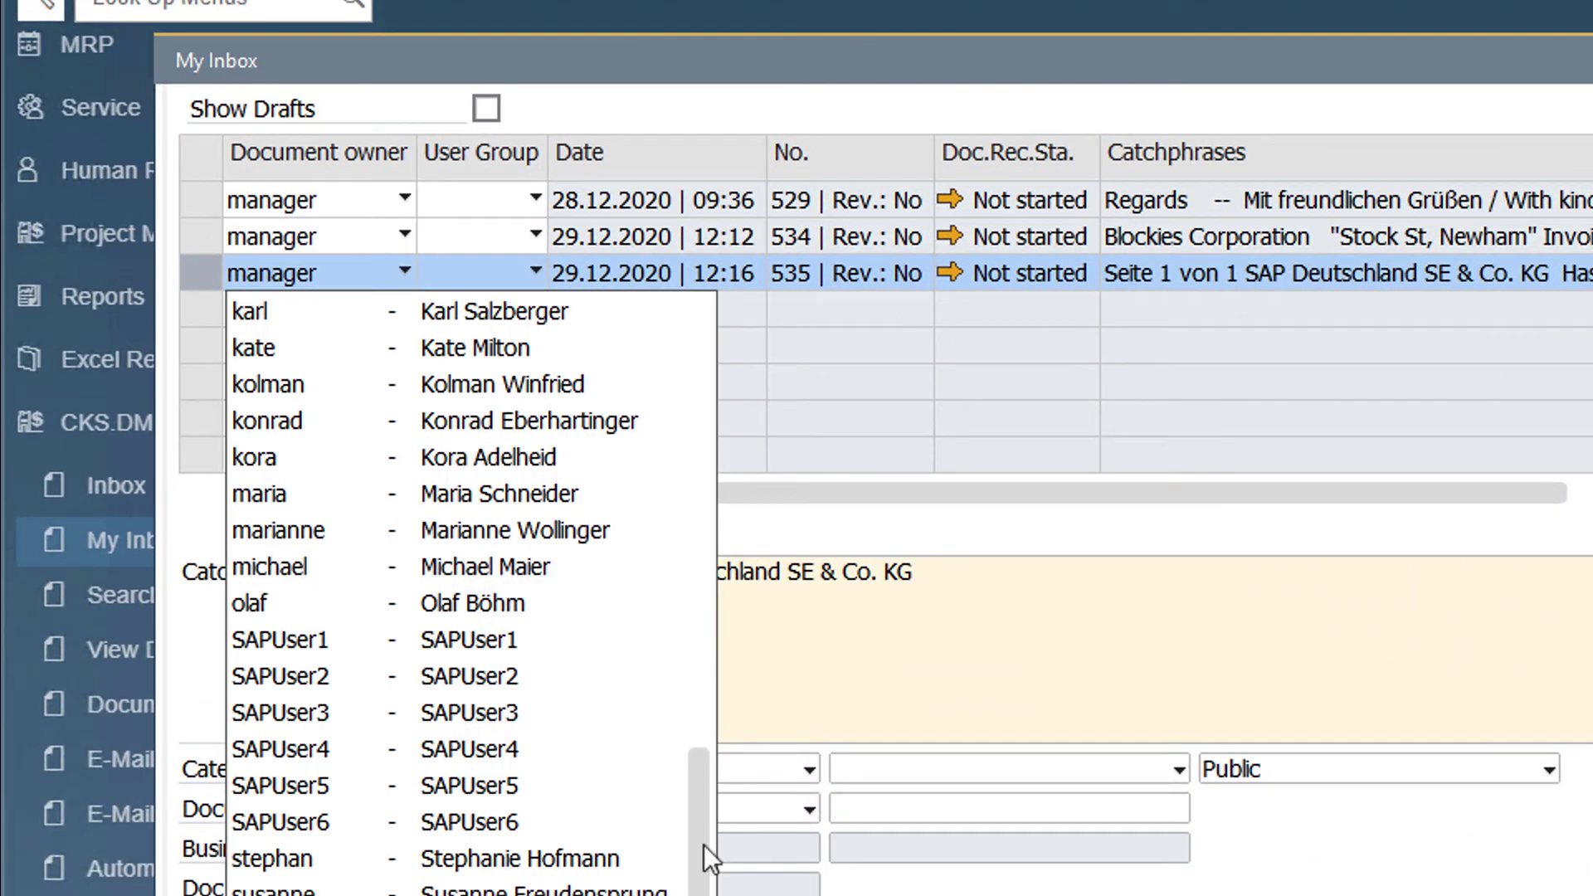
pyautogui.moveTo(703, 845); pyautogui.dragTo(691, 339)
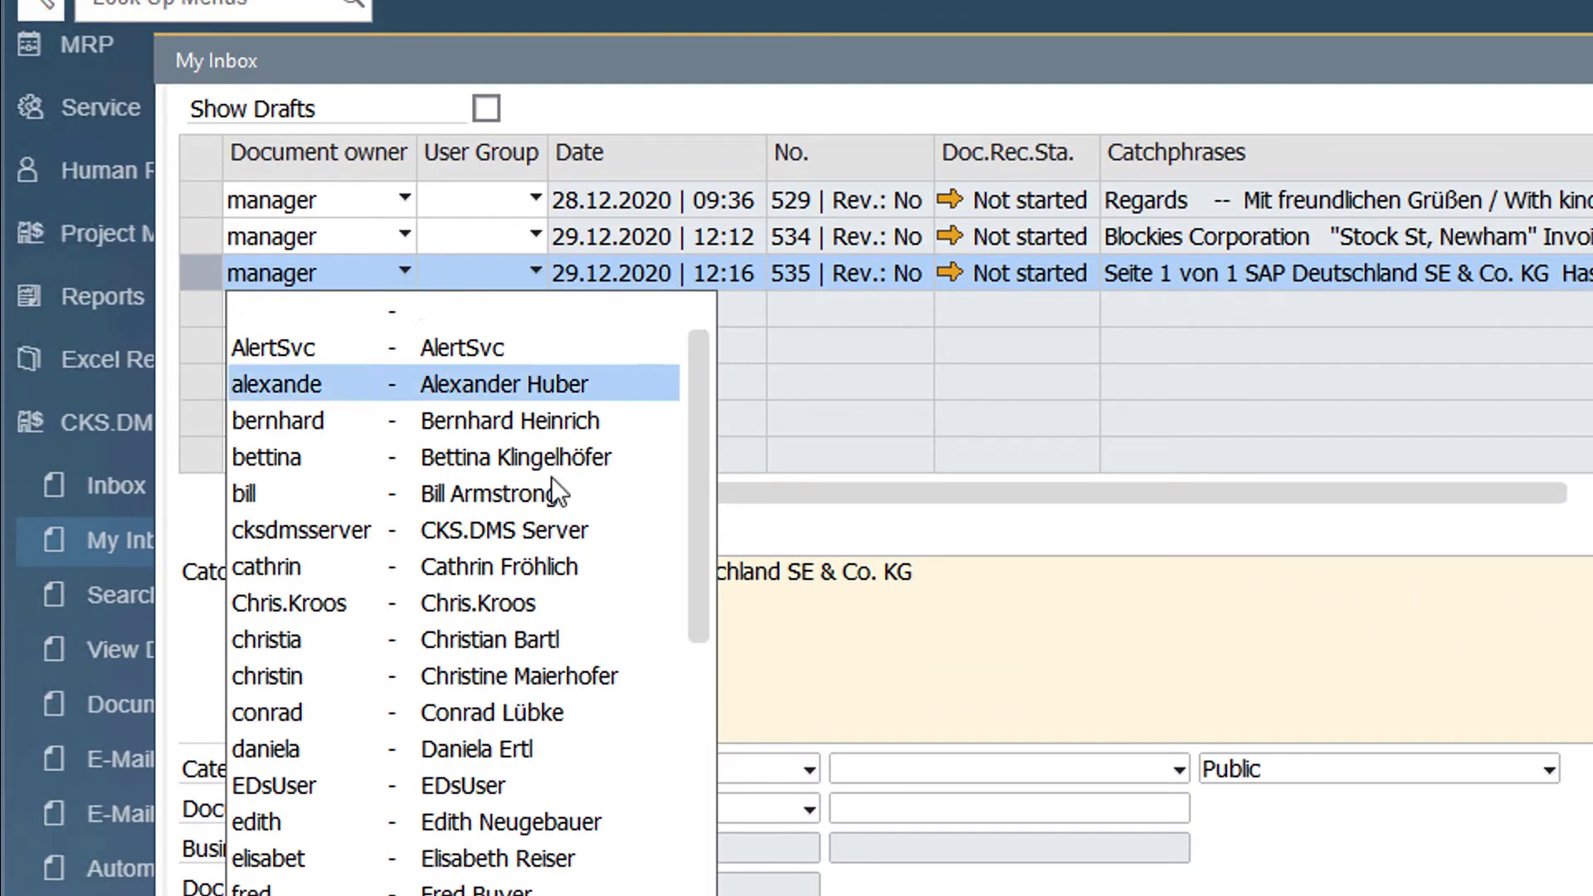
pyautogui.click(457, 565)
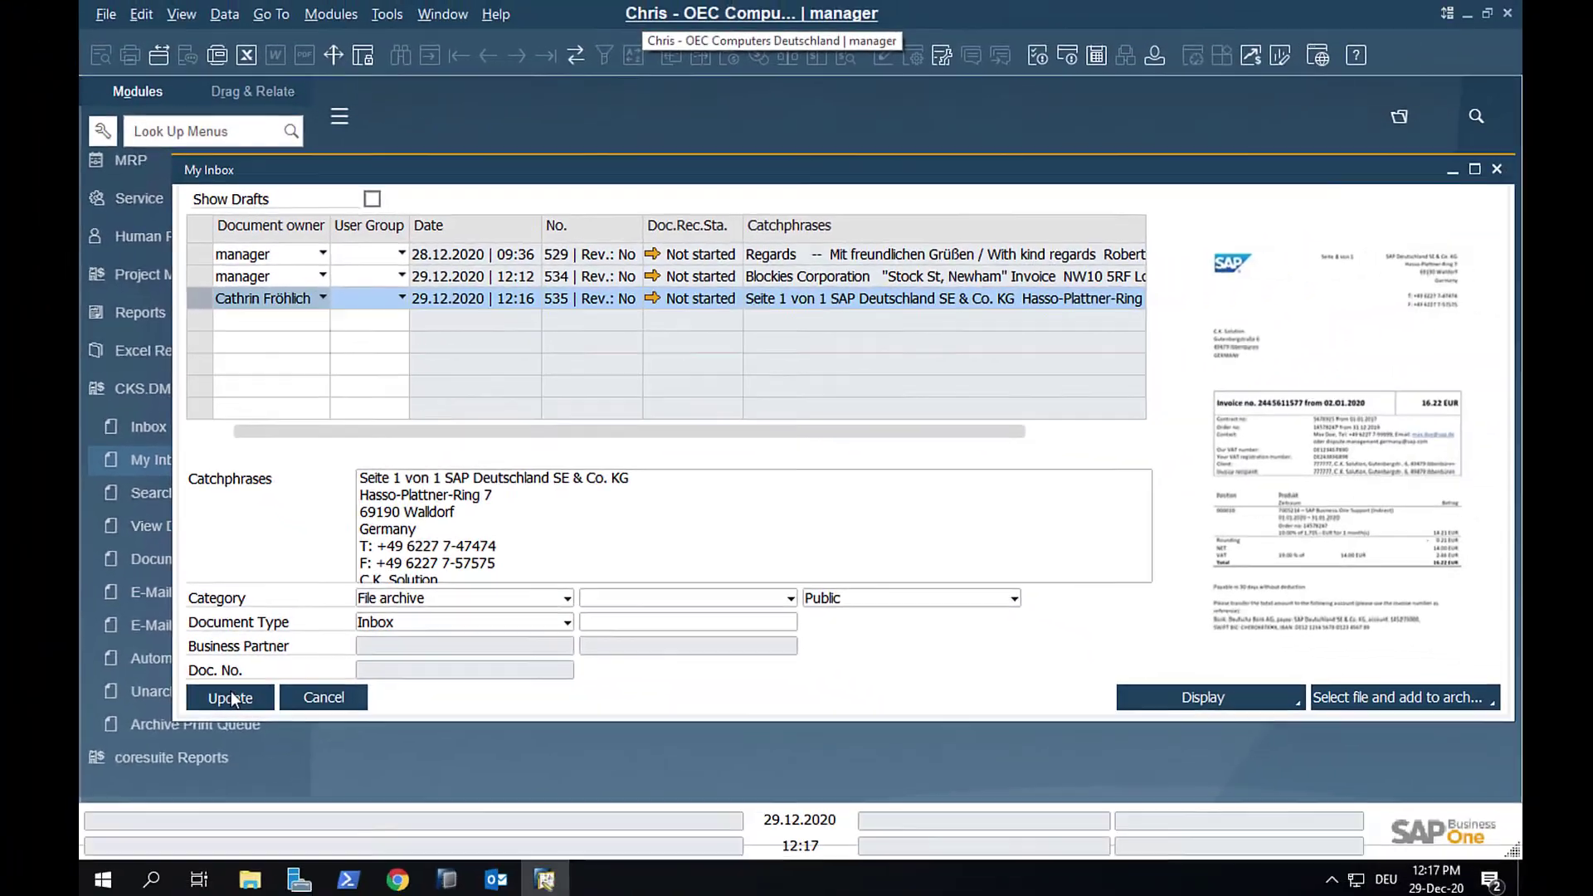
# Save the owner change, then view entry 535 in the new owner's My Inbox.
pyautogui.click(230, 693)
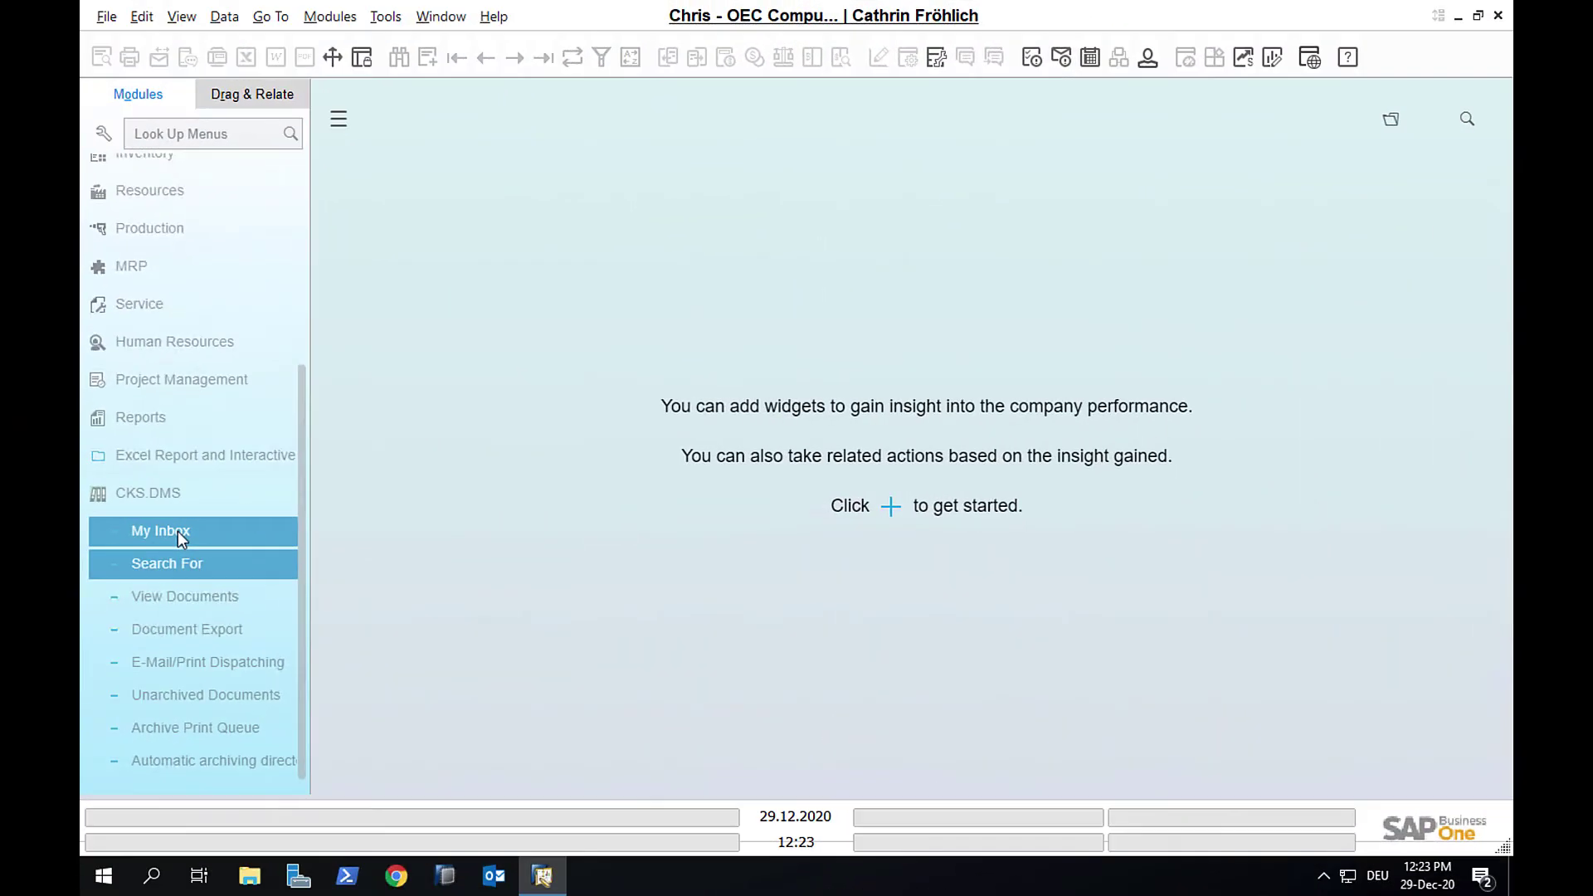
pyautogui.click(177, 531)
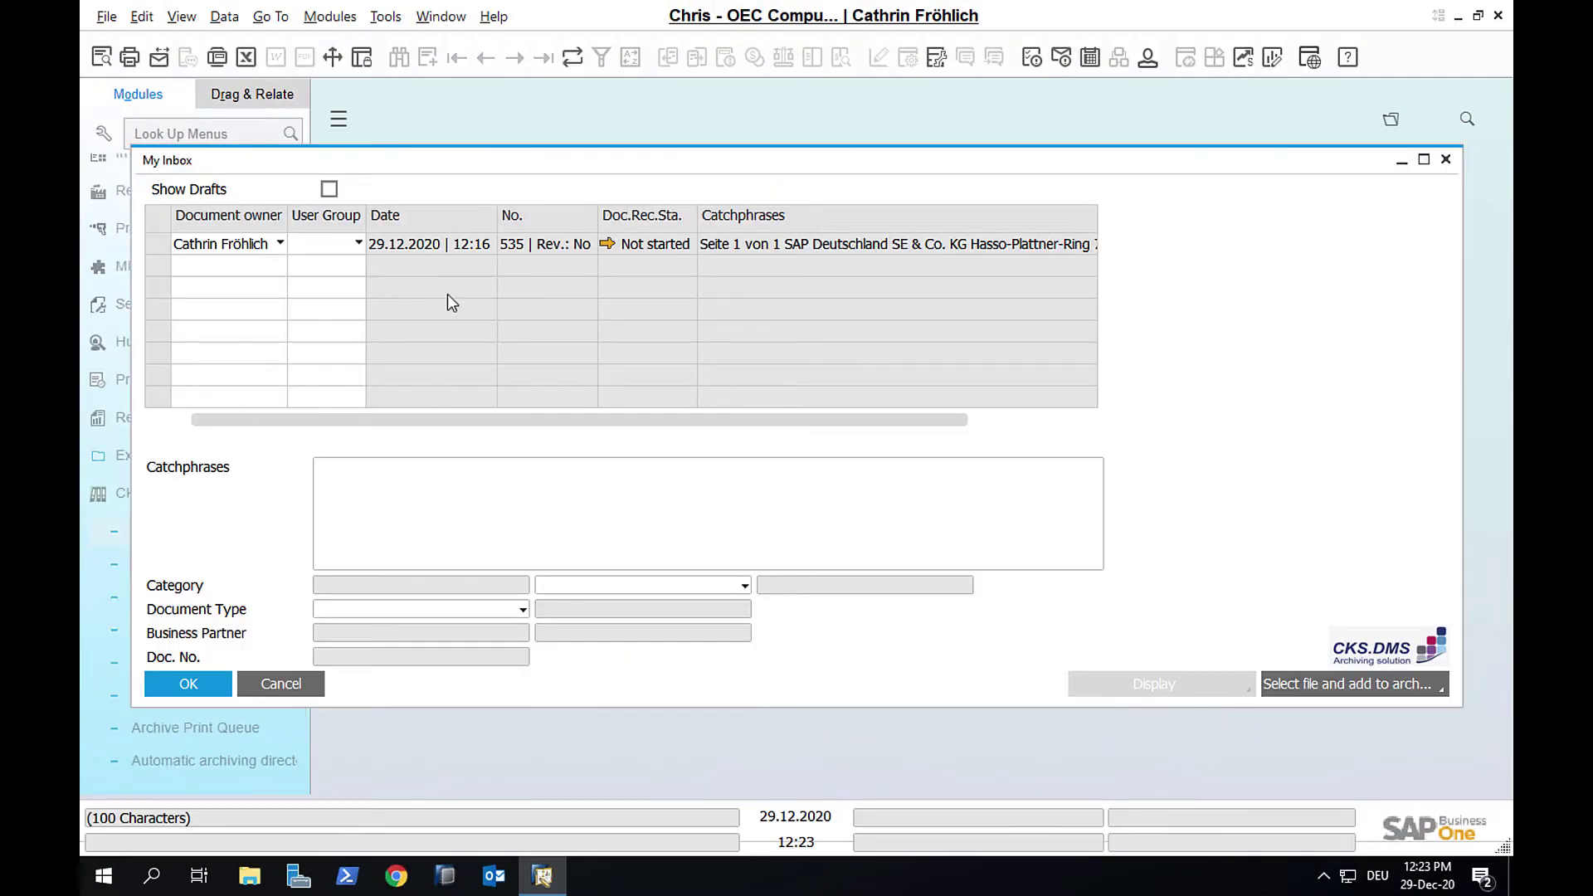
pyautogui.click(473, 249)
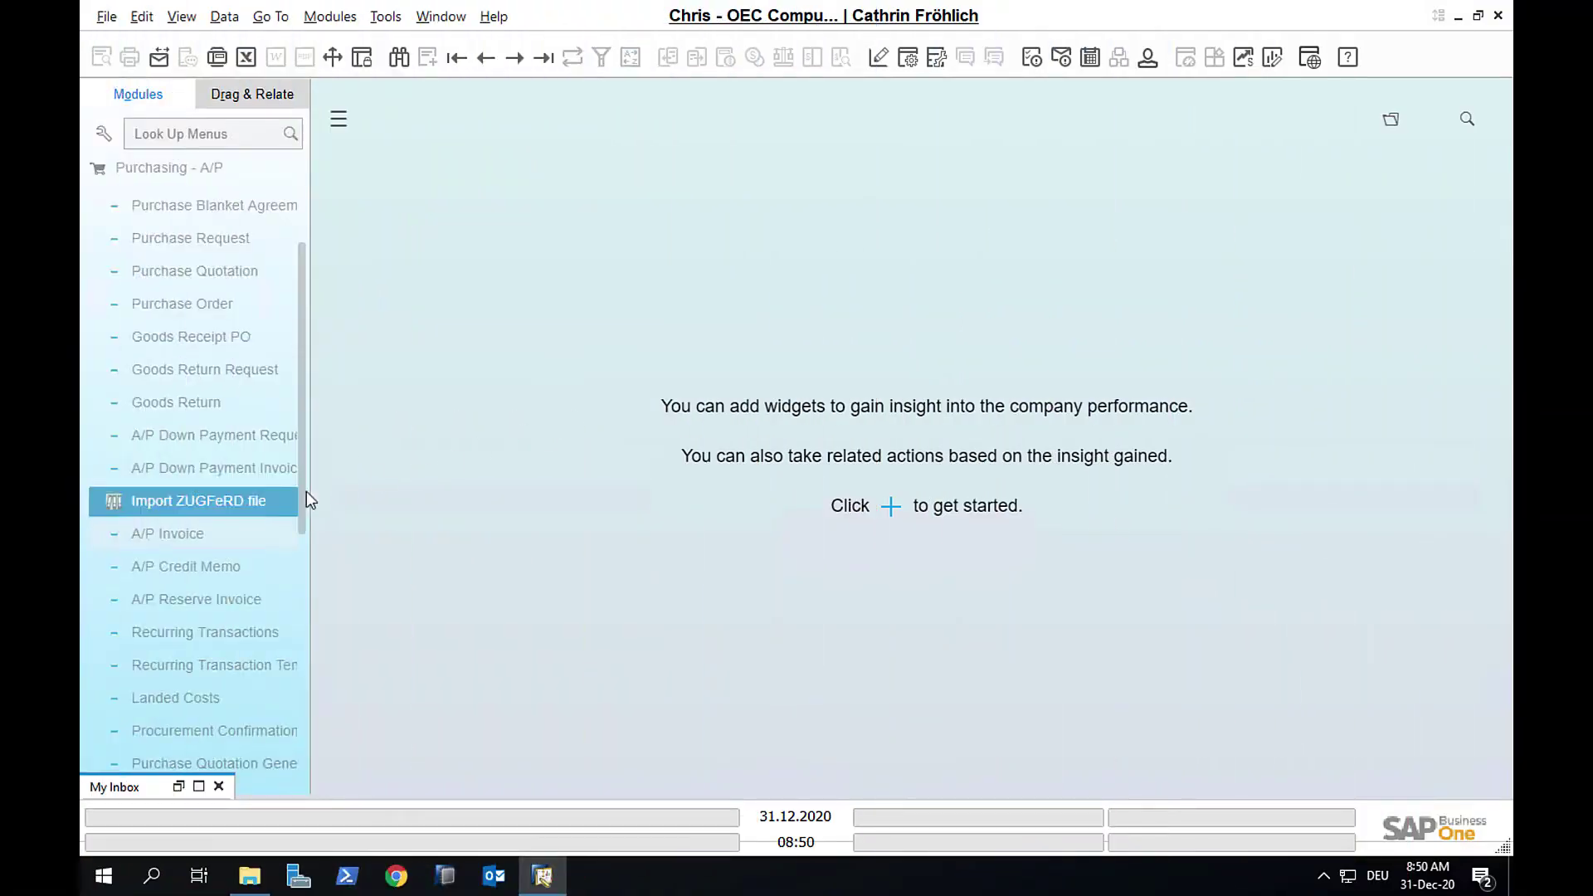
# Submit the Sweeties A/P invoice, accept both prompts, and request approval remarked 'please confirm'.
pyautogui.click(181, 533)
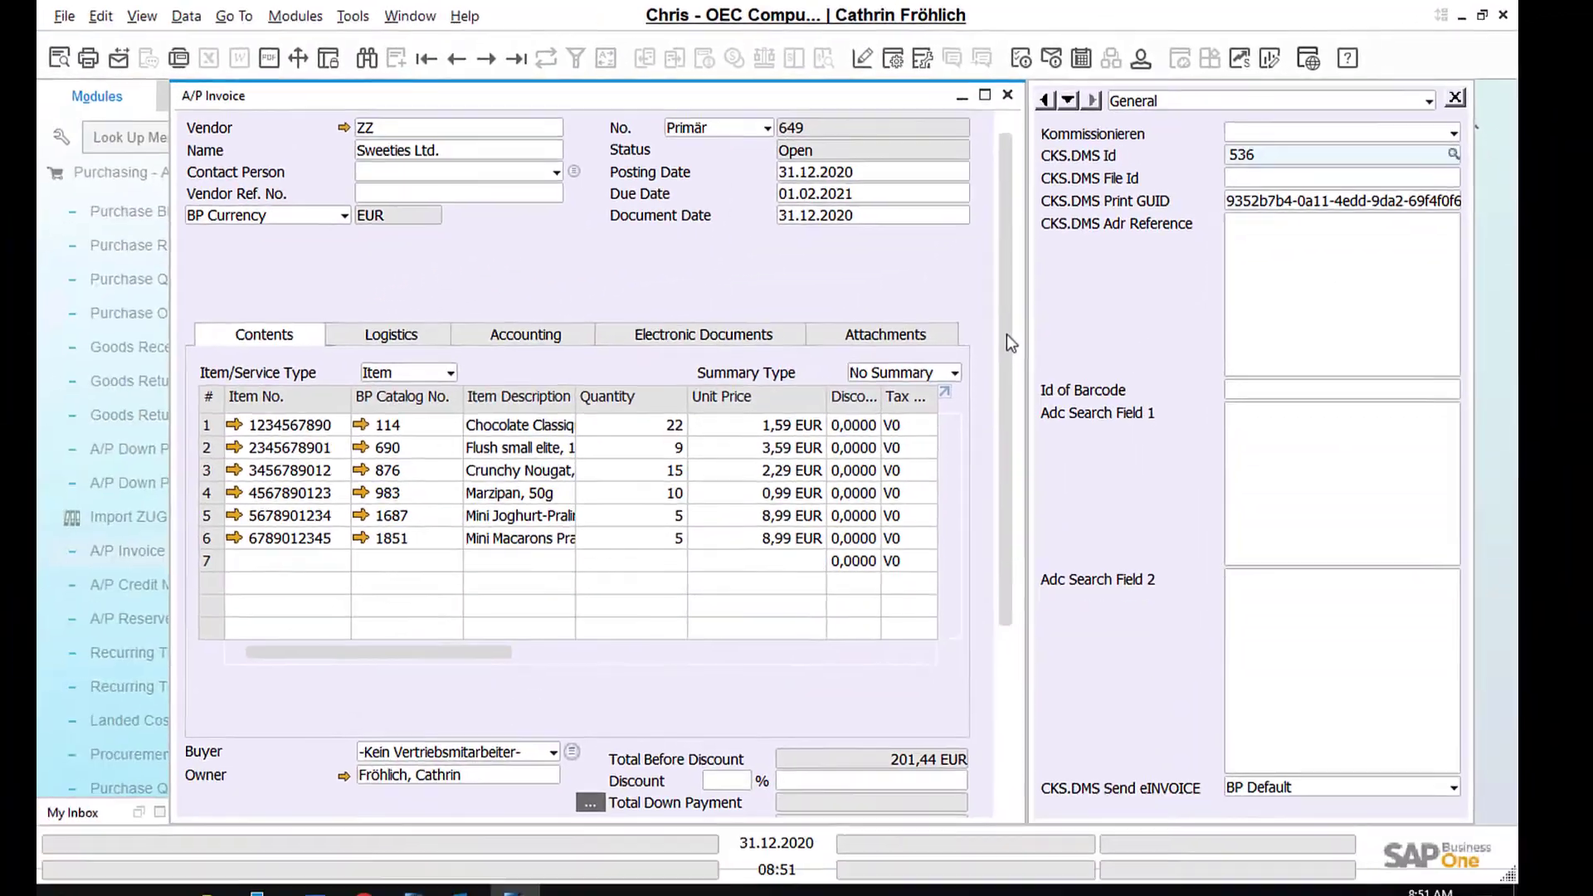
pyautogui.moveTo(756, 551); pyautogui.dragTo(775, 875)
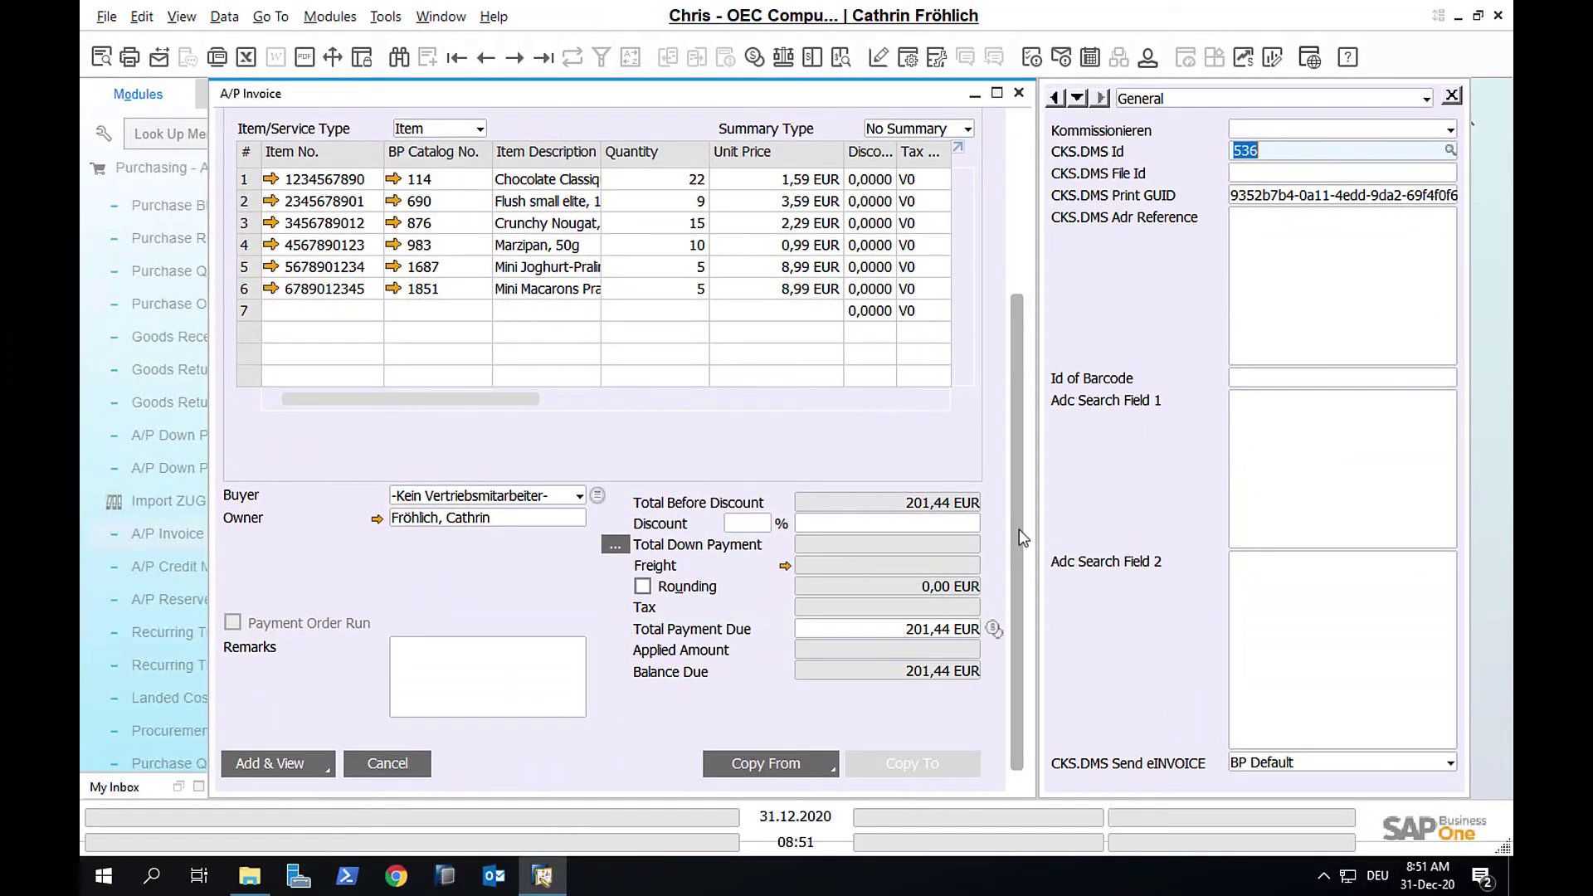
pyautogui.click(299, 762)
pyautogui.click(524, 510)
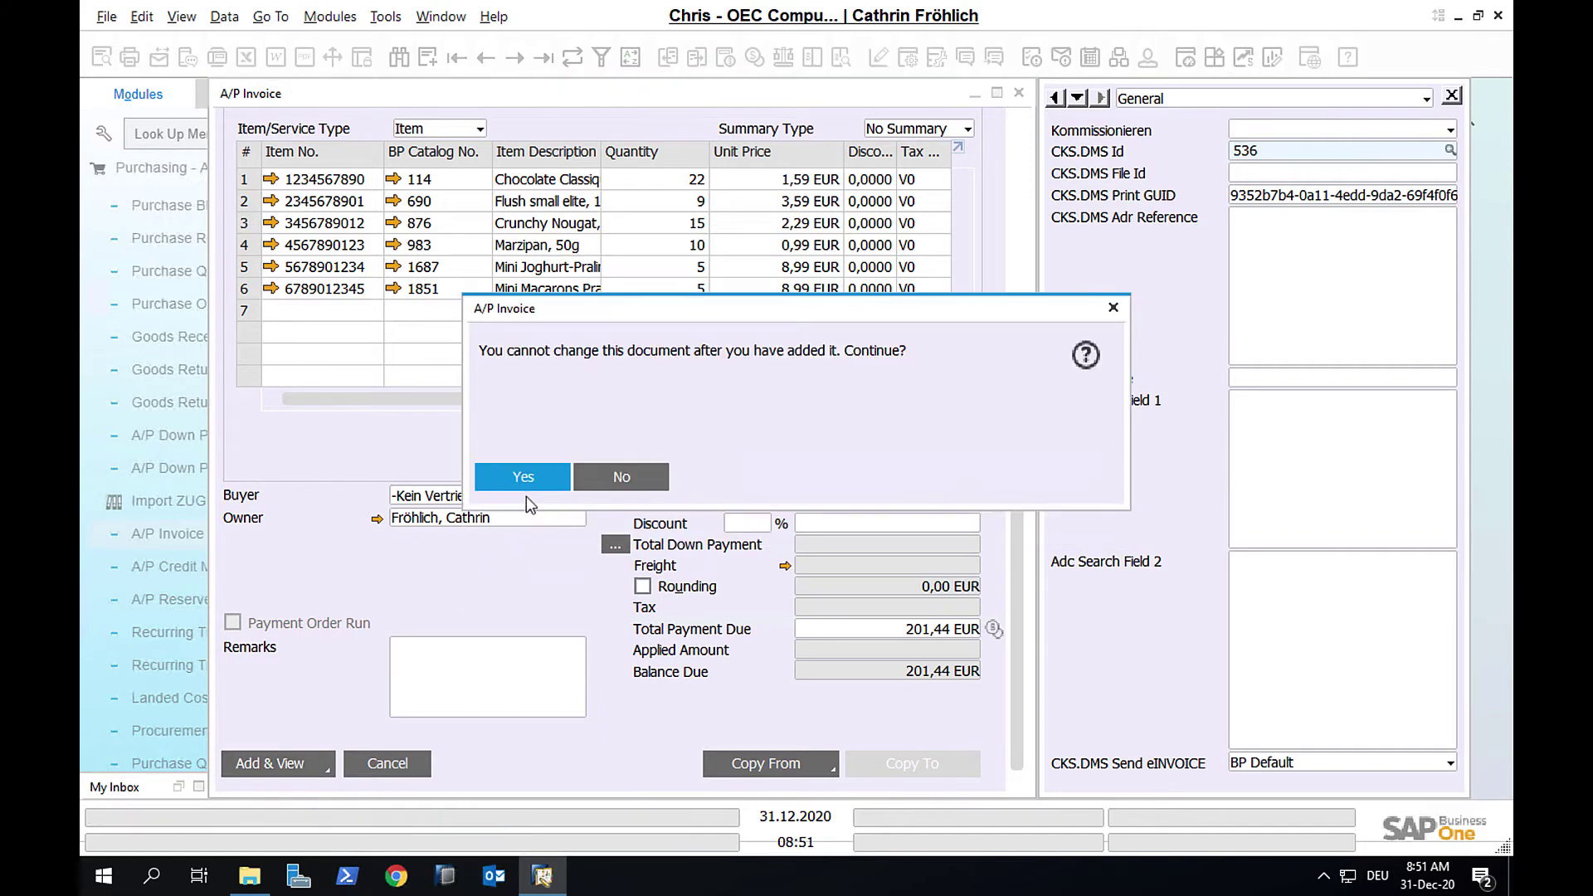
pyautogui.click(531, 477)
pyautogui.write('please confirm')
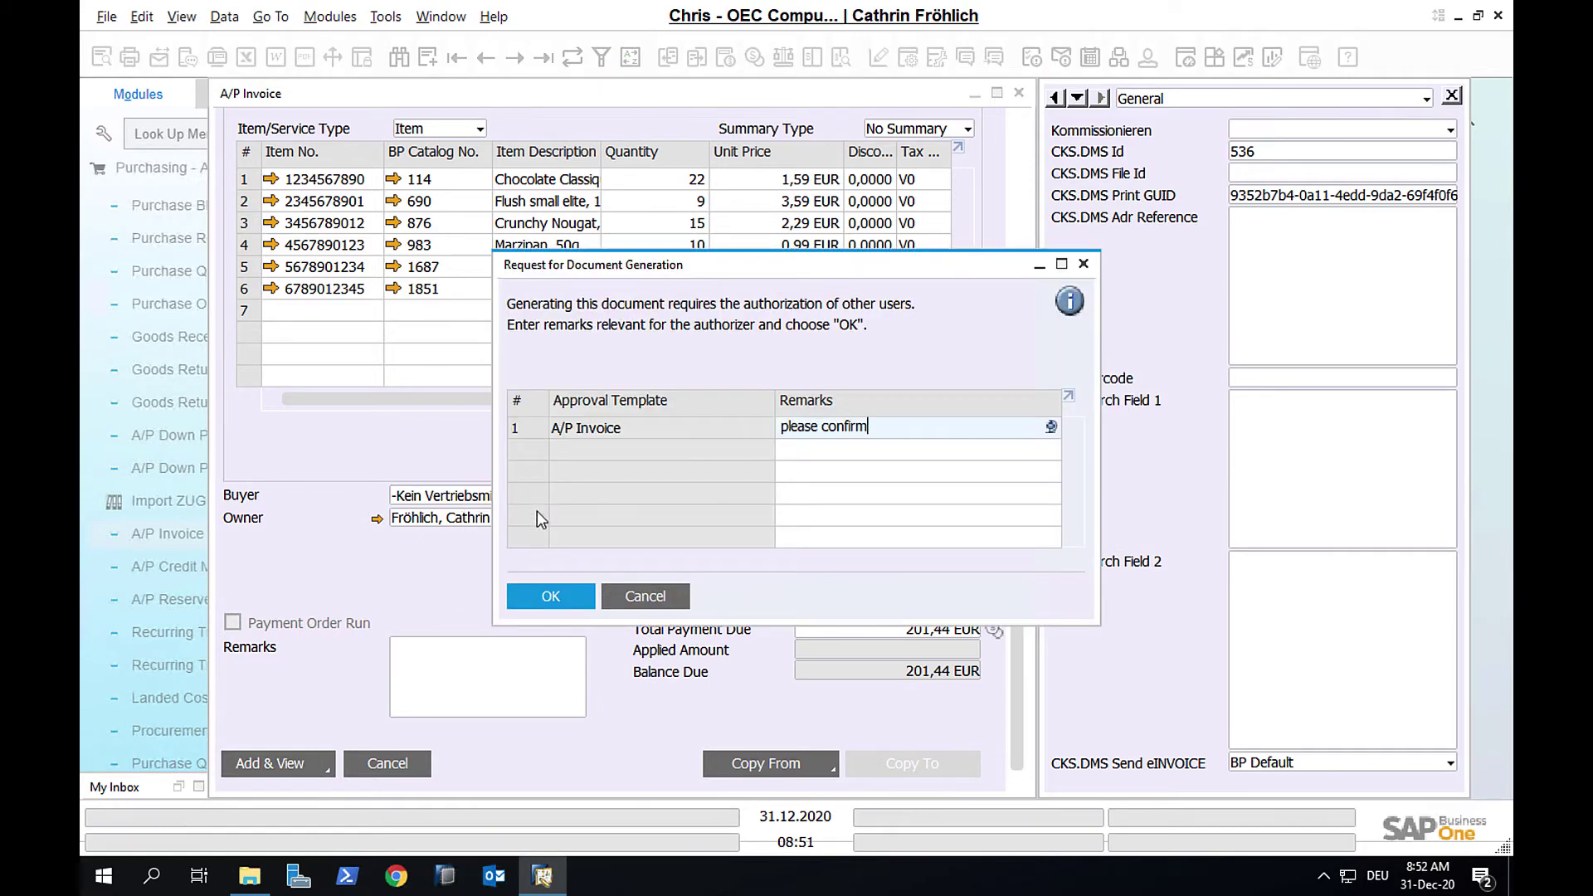
pyautogui.click(551, 595)
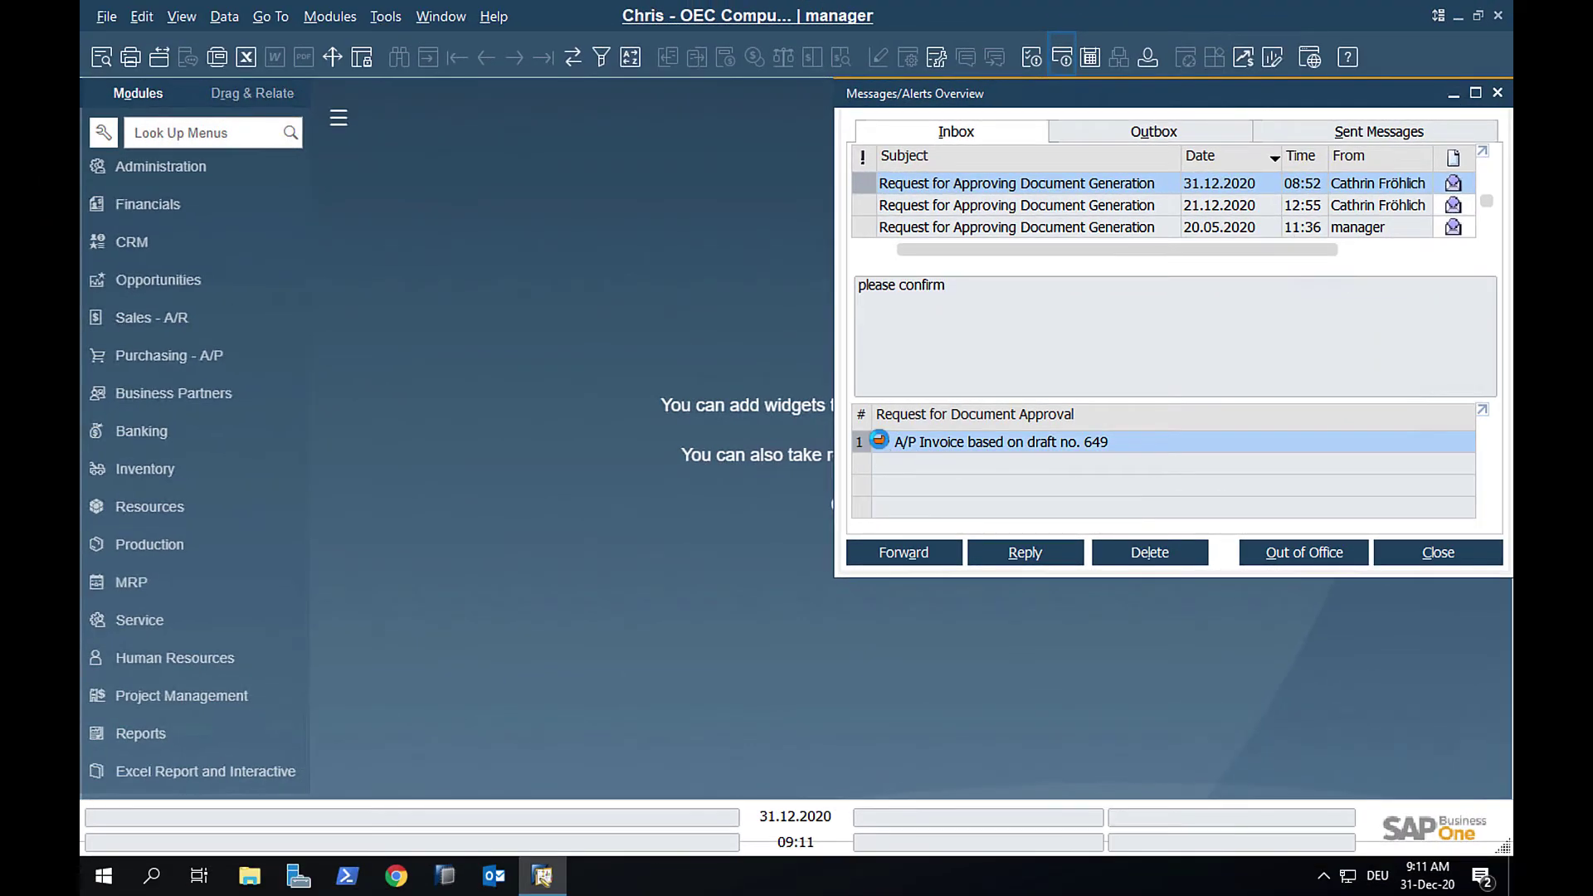
# Open the approval request and preview the invoice file archived with draft 649.
pyautogui.click(880, 441)
pyautogui.click(609, 287)
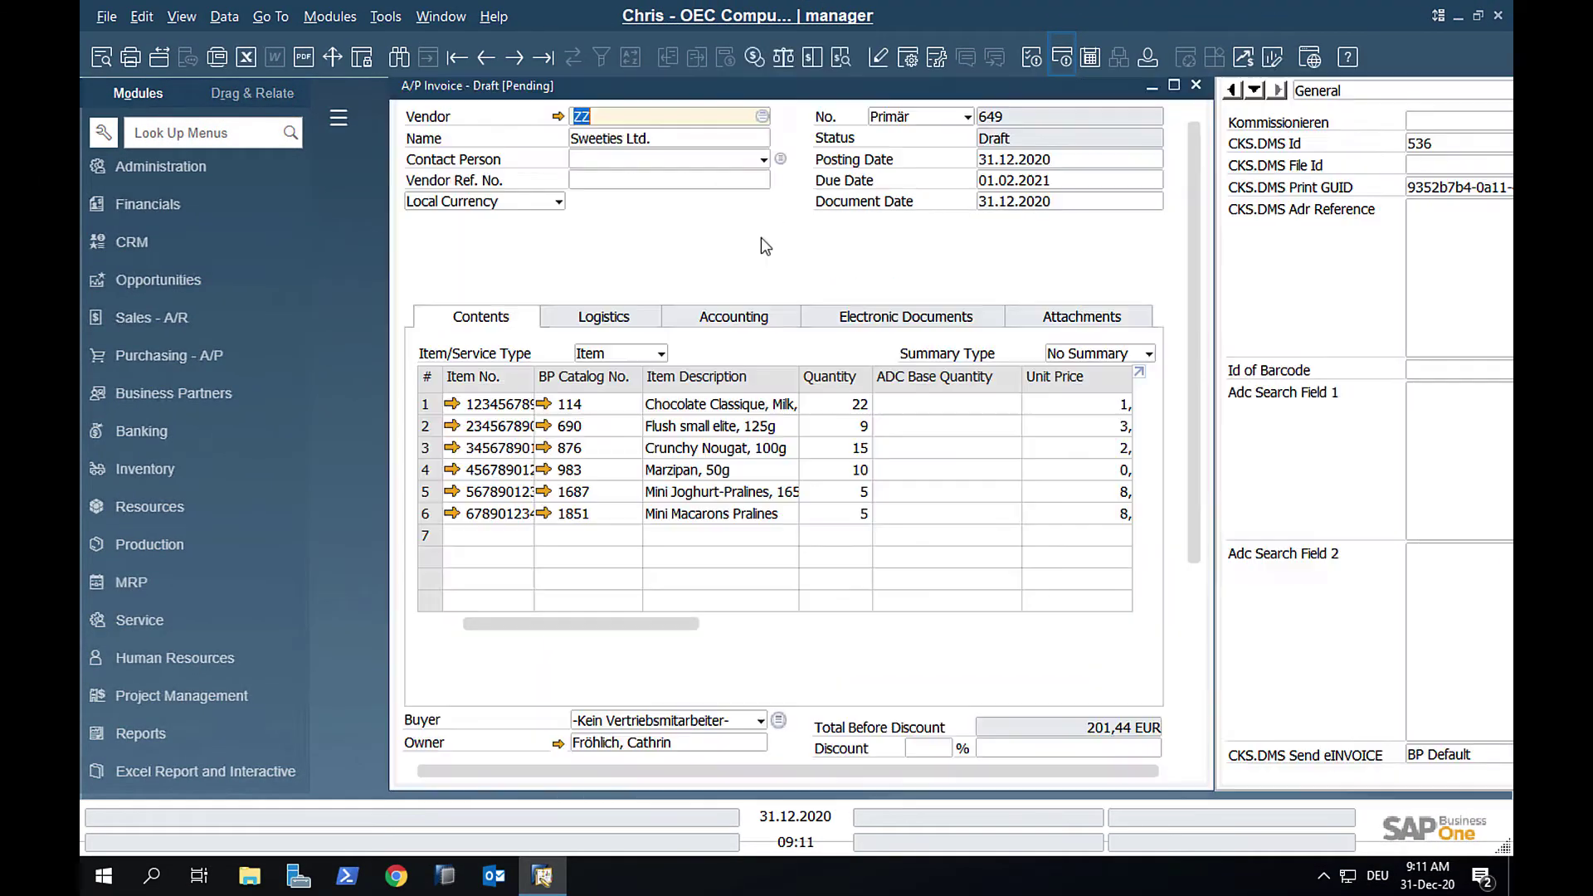
pyautogui.rightClick(760, 237)
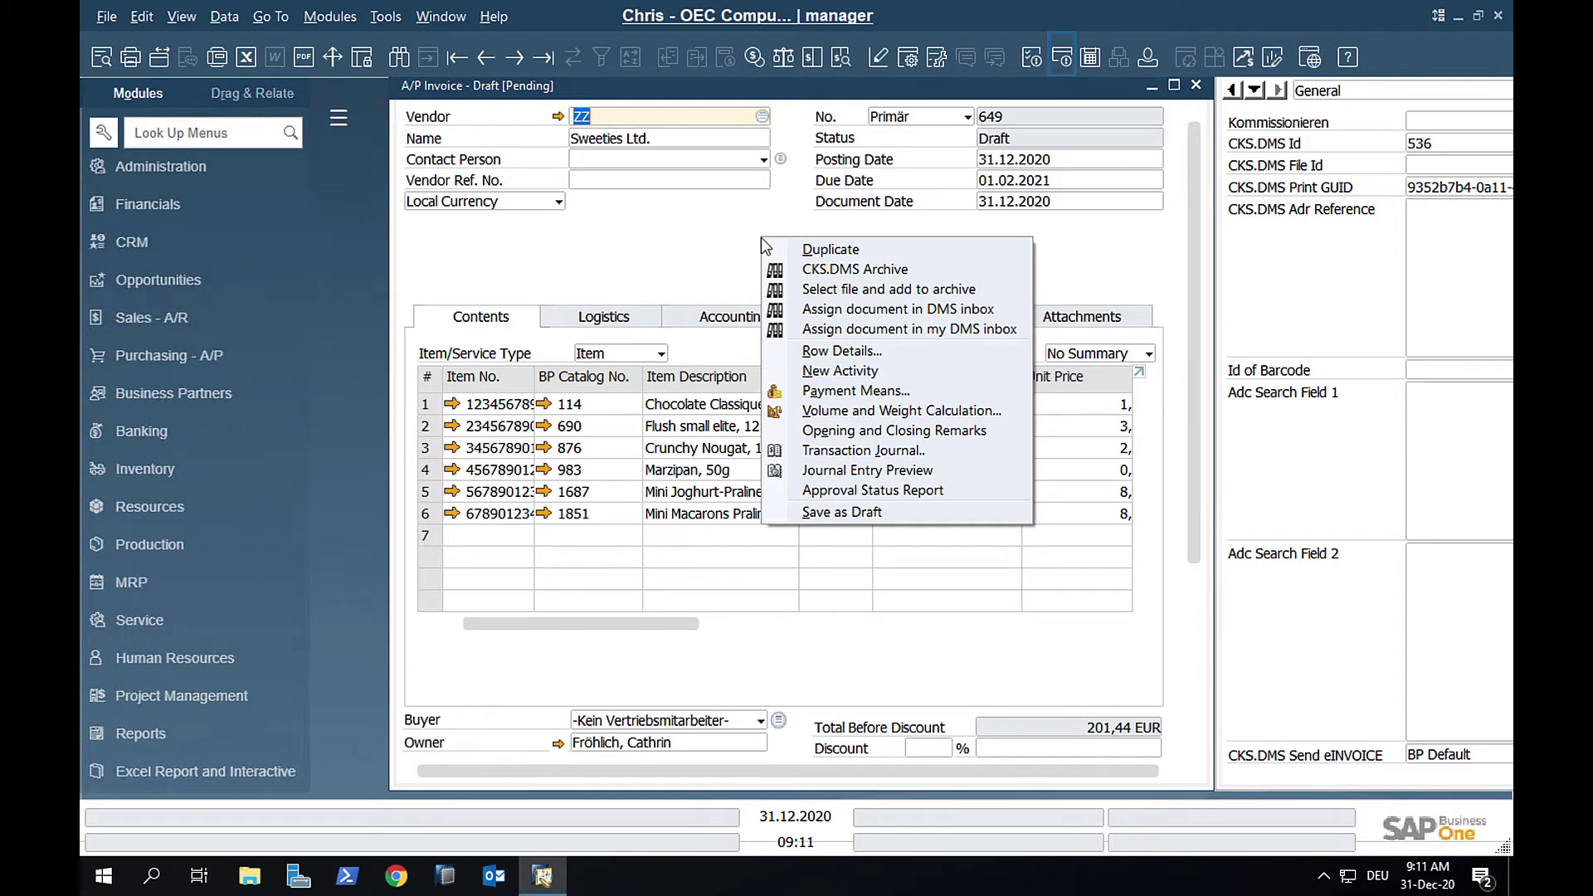
pyautogui.click(843, 274)
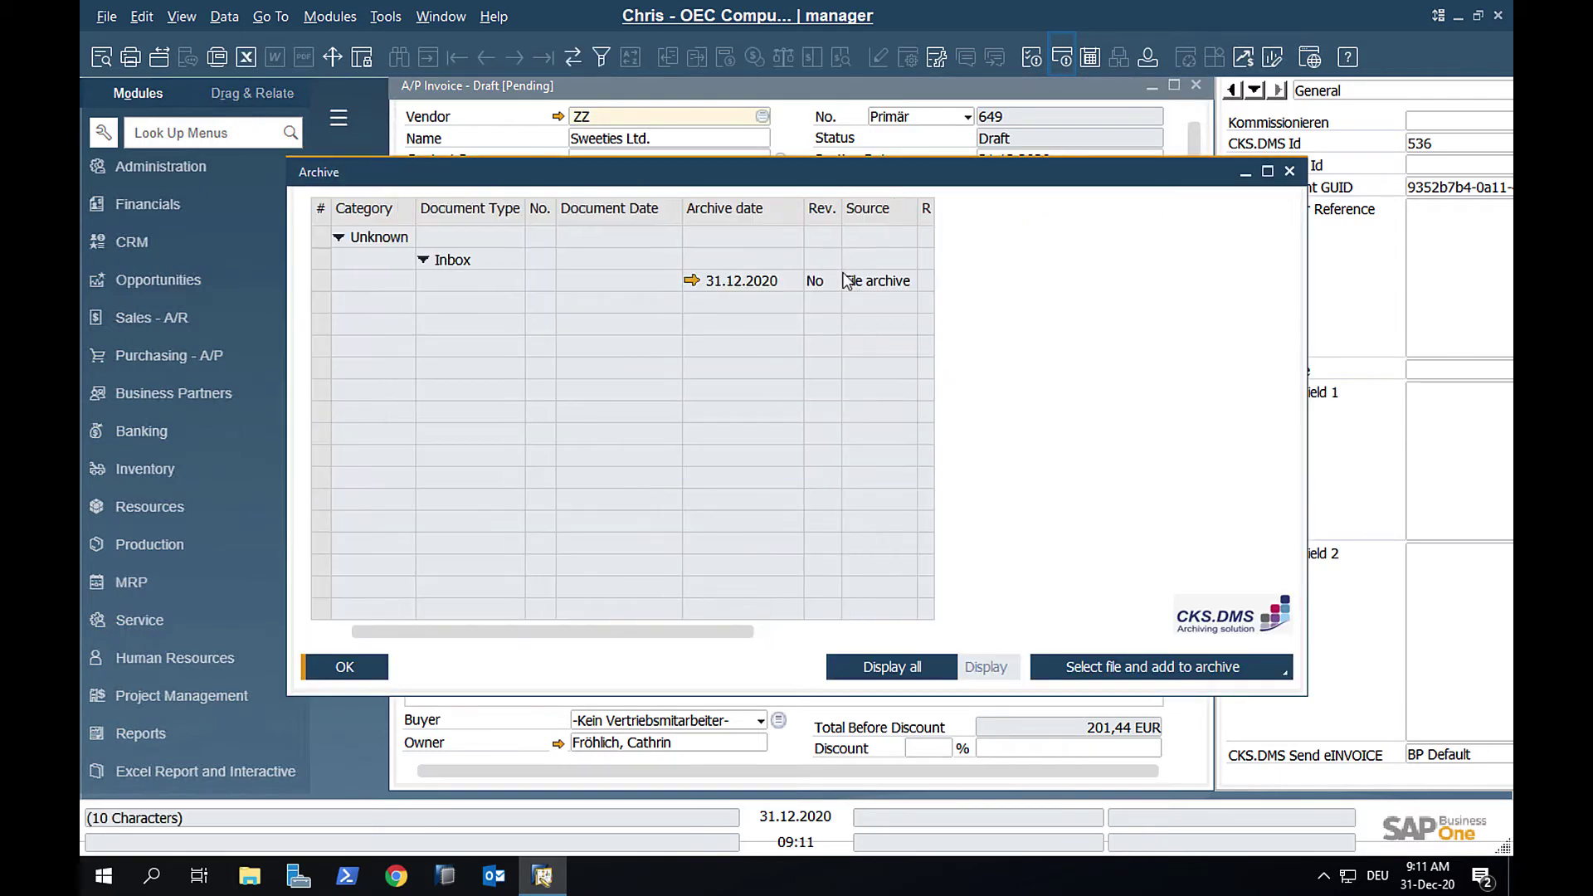
pyautogui.click(722, 282)
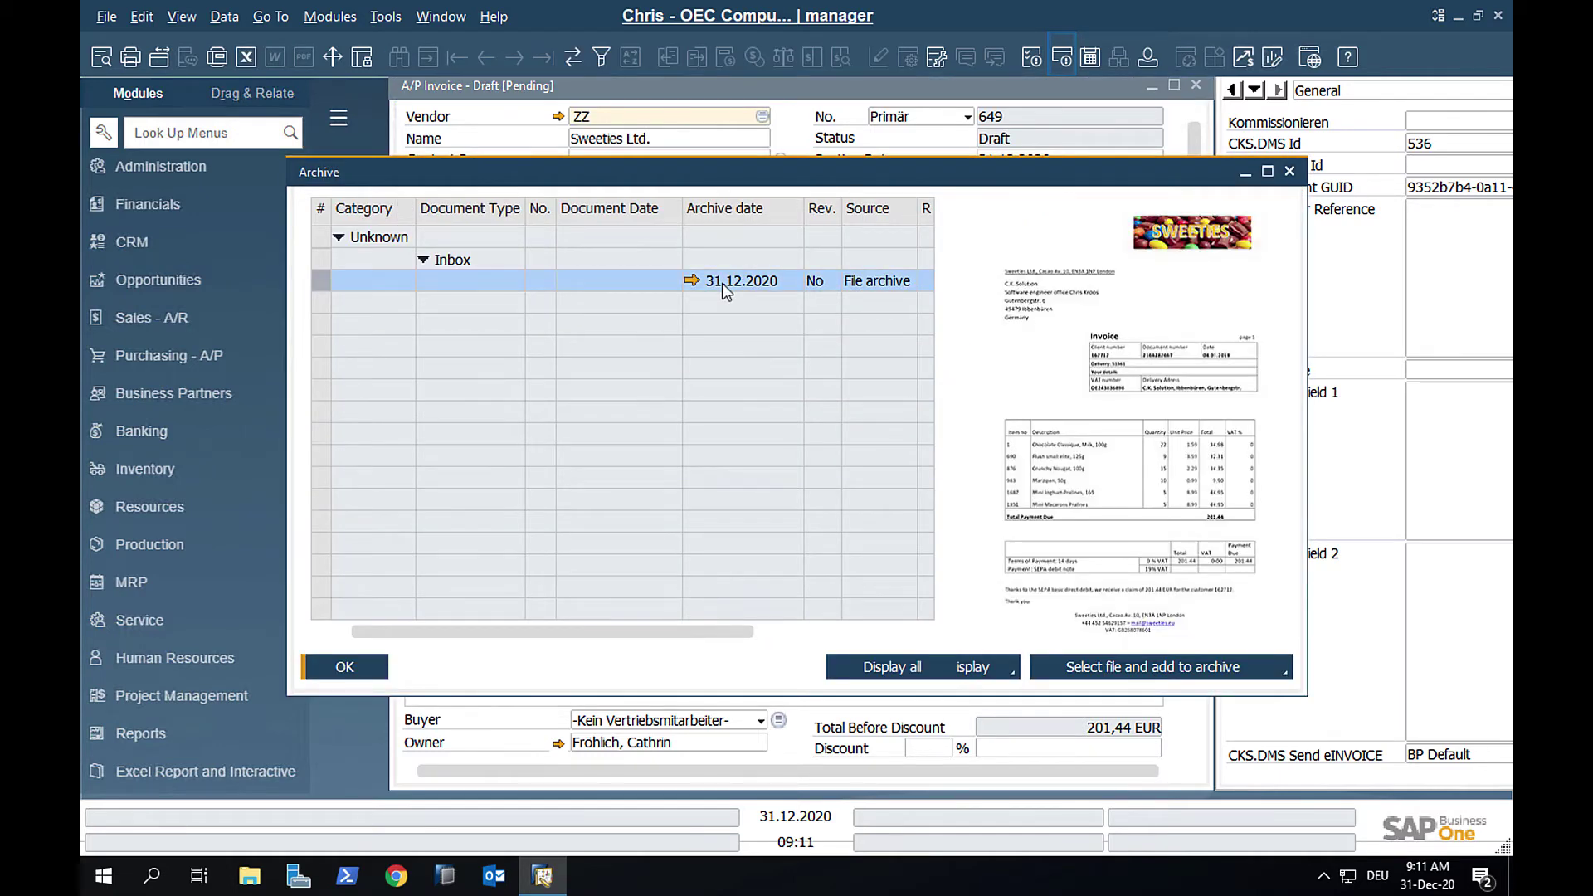
pyautogui.click(1289, 171)
# Close the draft and set the request's decision to Approved.
pyautogui.scroll(-2, 829, 415)
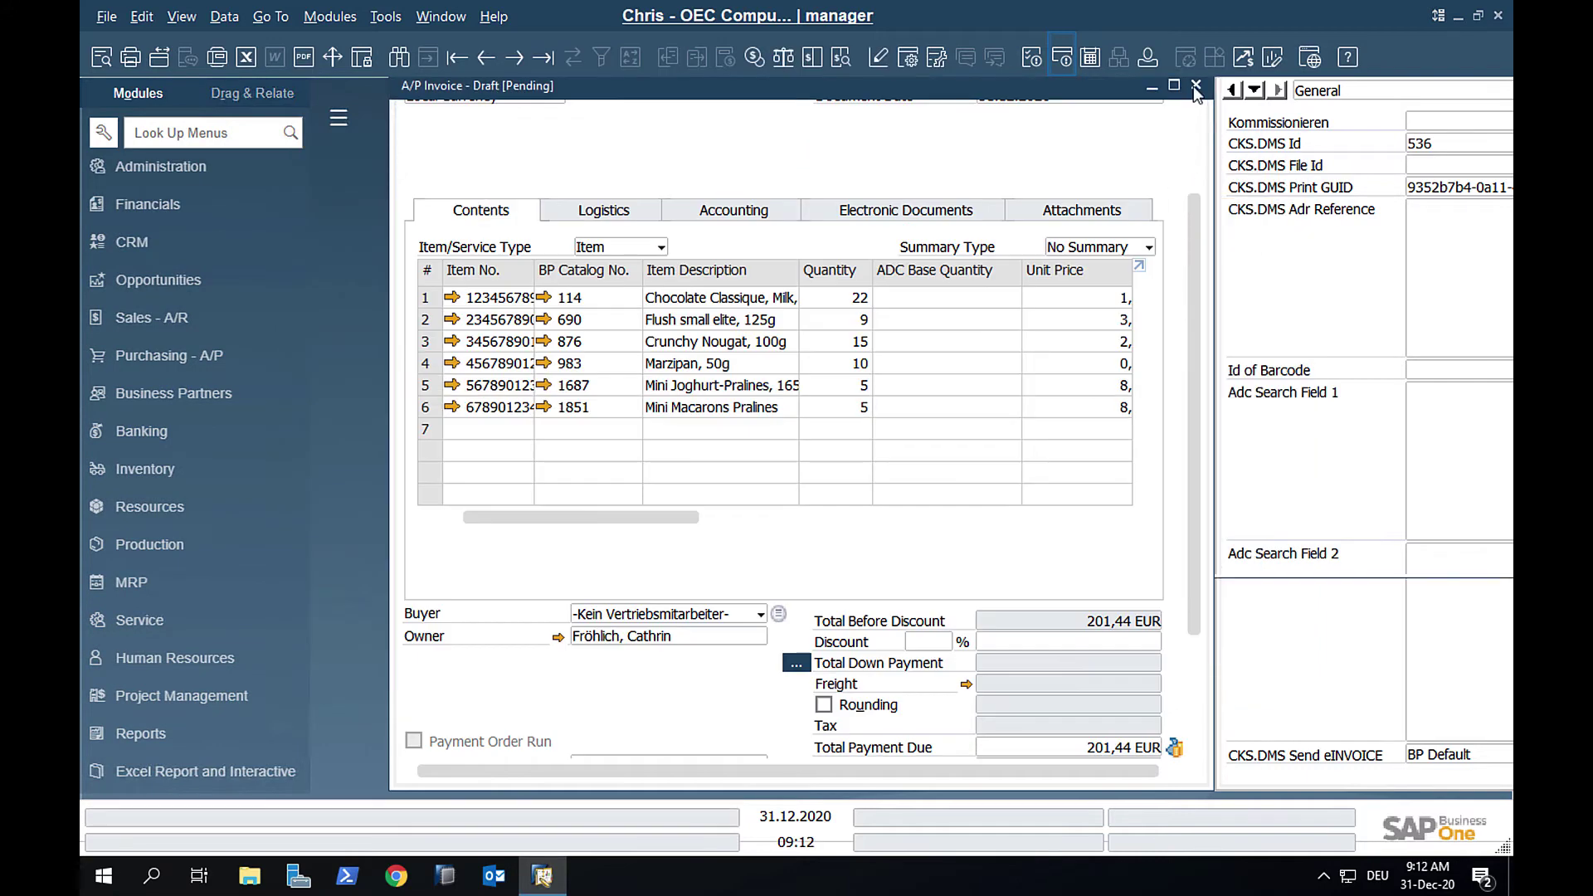
pyautogui.click(1194, 88)
pyautogui.click(735, 672)
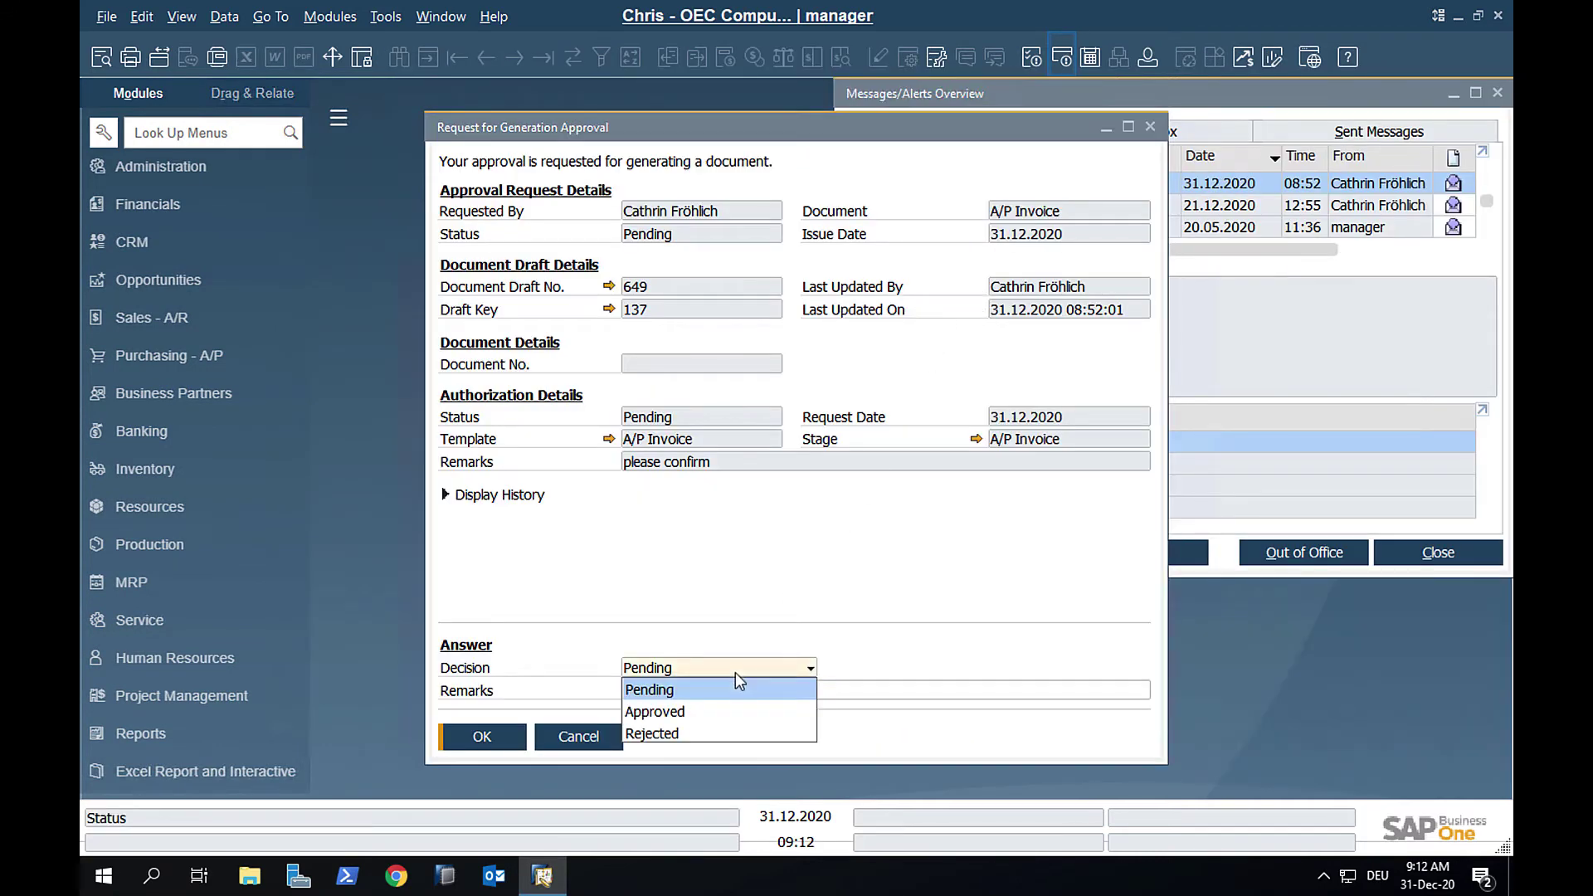
pyautogui.click(696, 710)
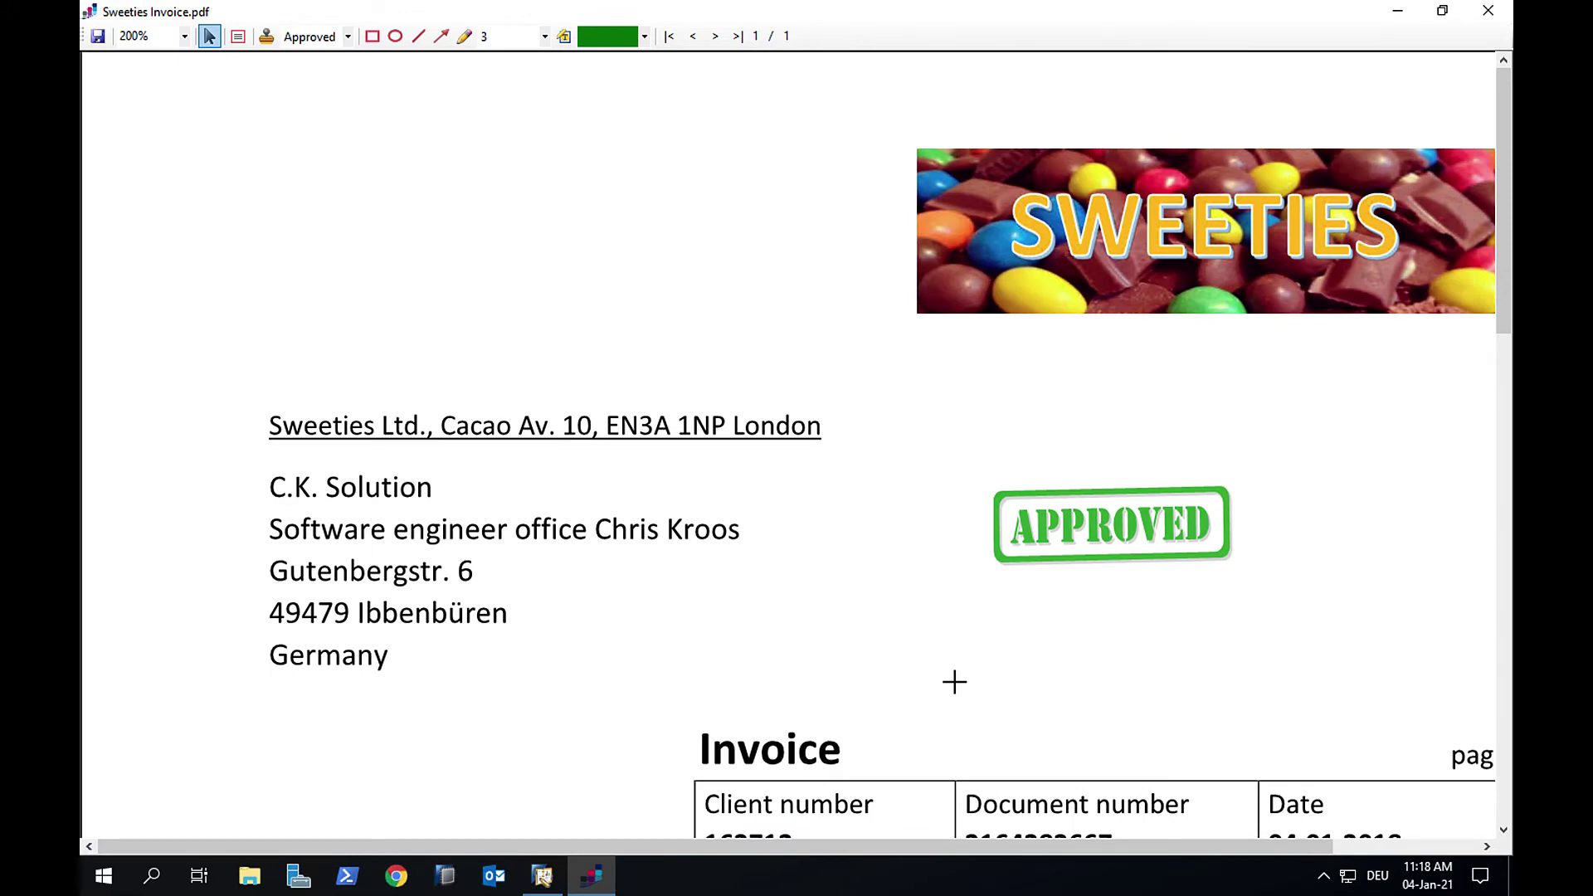
# Place a Confidential stamp above the invoice address and save it as a new revision.
pyautogui.click(350, 38)
pyautogui.click(309, 86)
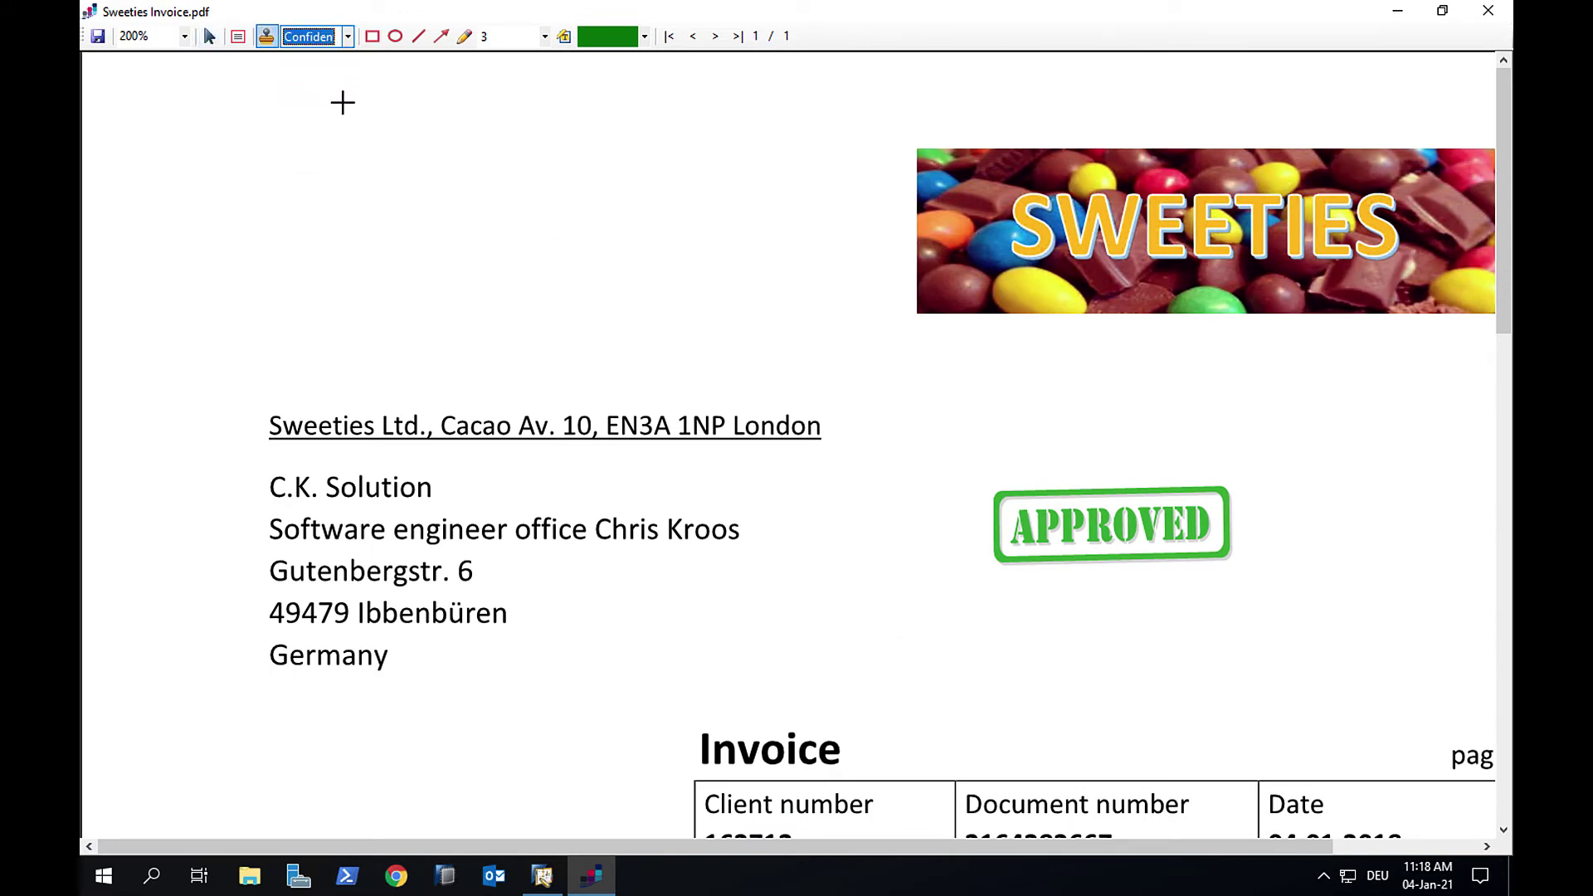
pyautogui.click(401, 173)
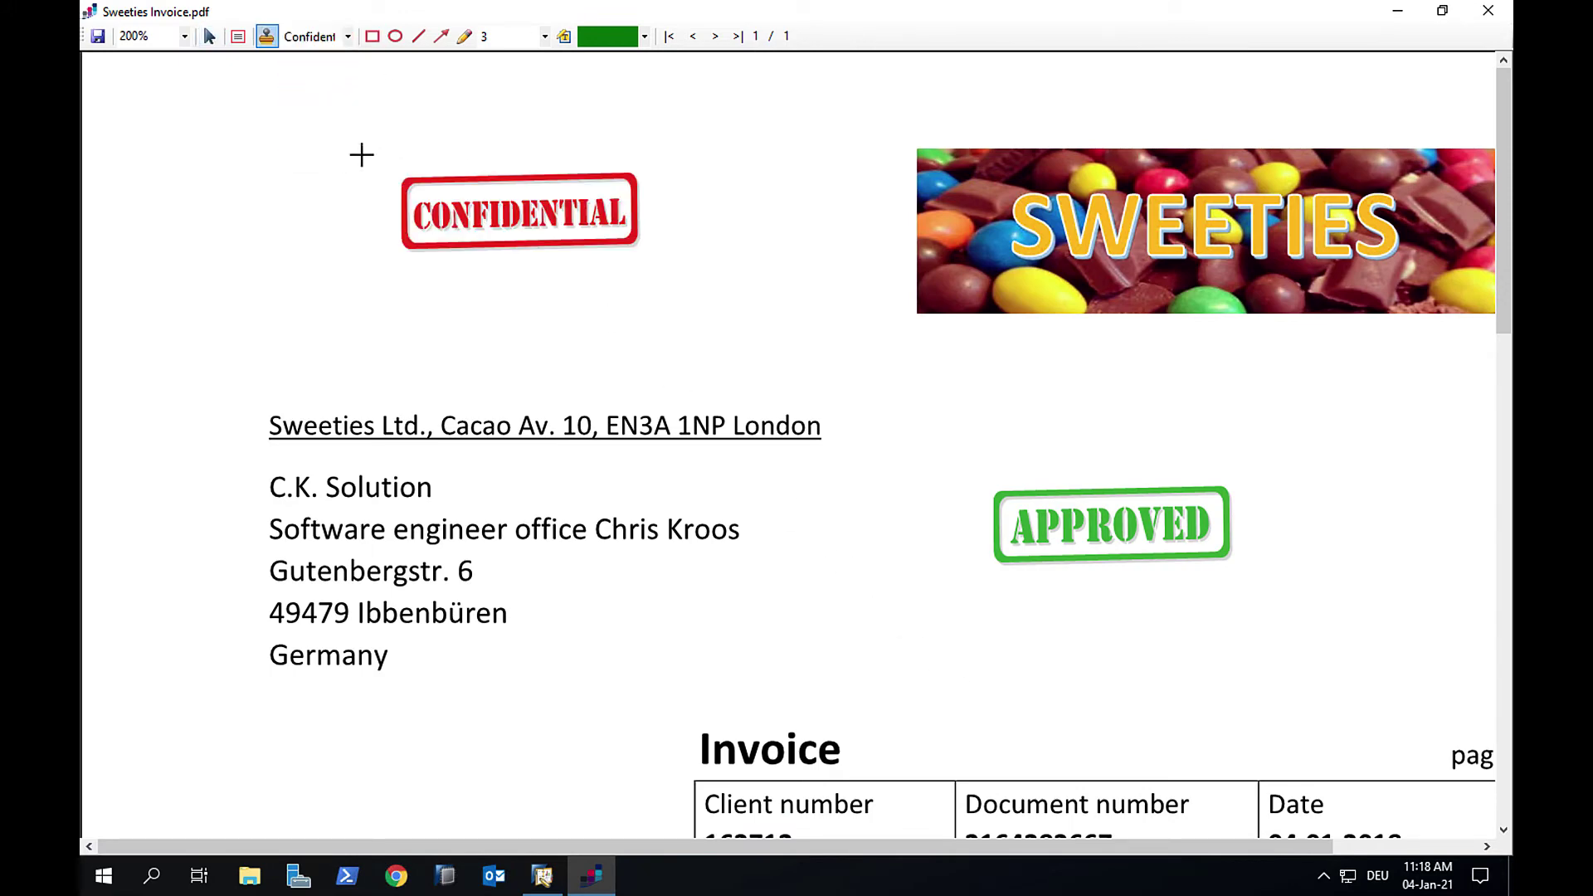
pyautogui.click(98, 35)
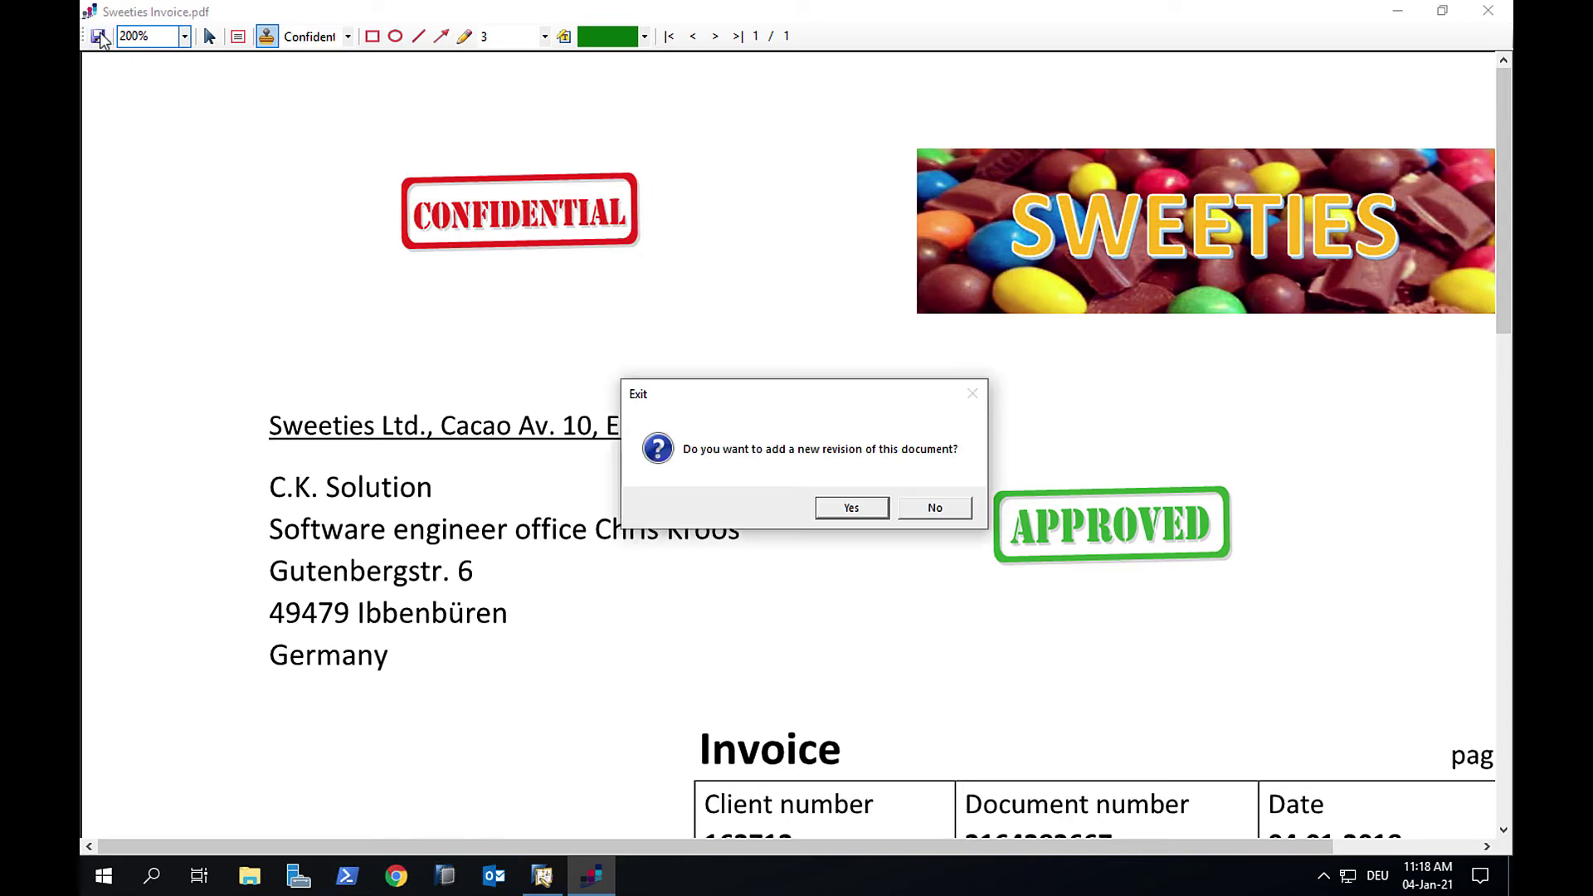
pyautogui.click(836, 508)
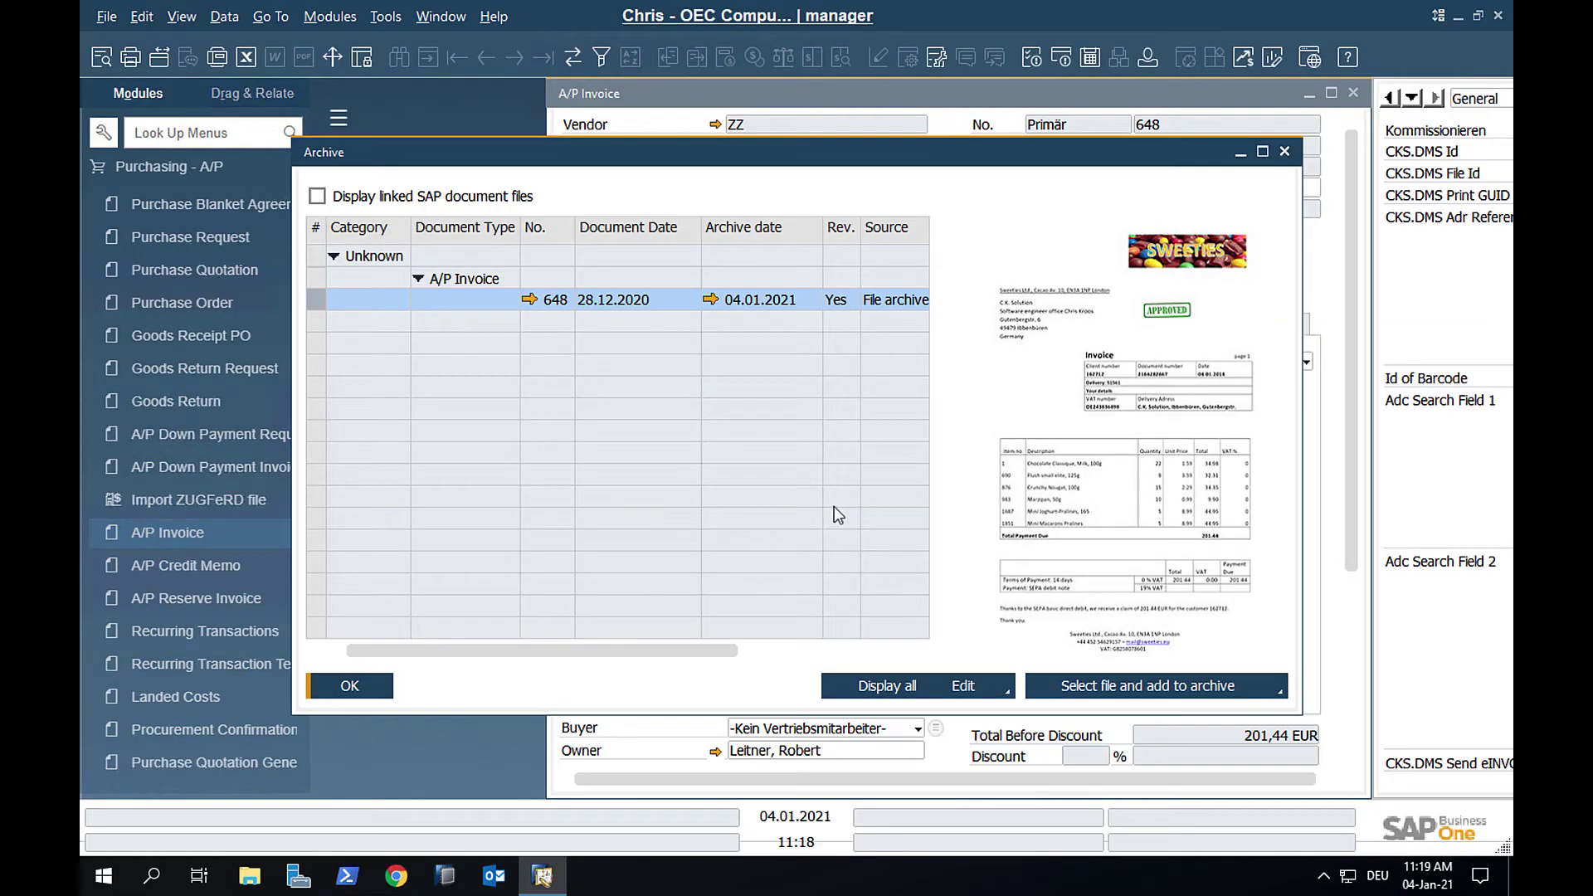
# Open the invoice's revision history and preview the earlier and original unstamped revisions.
pyautogui.click(711, 300)
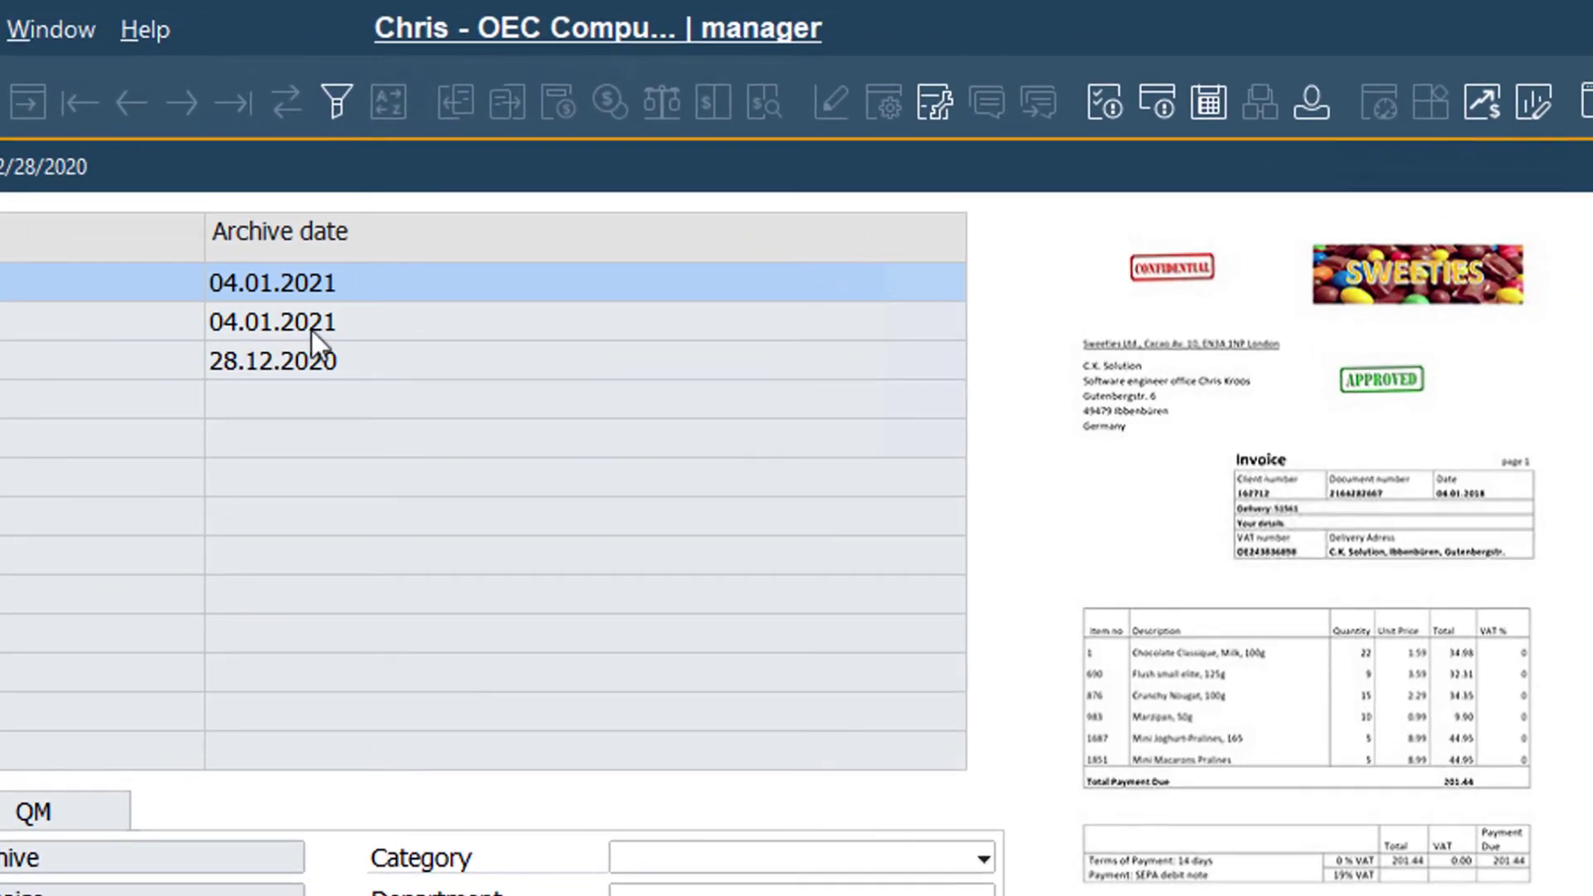
pyautogui.click(311, 332)
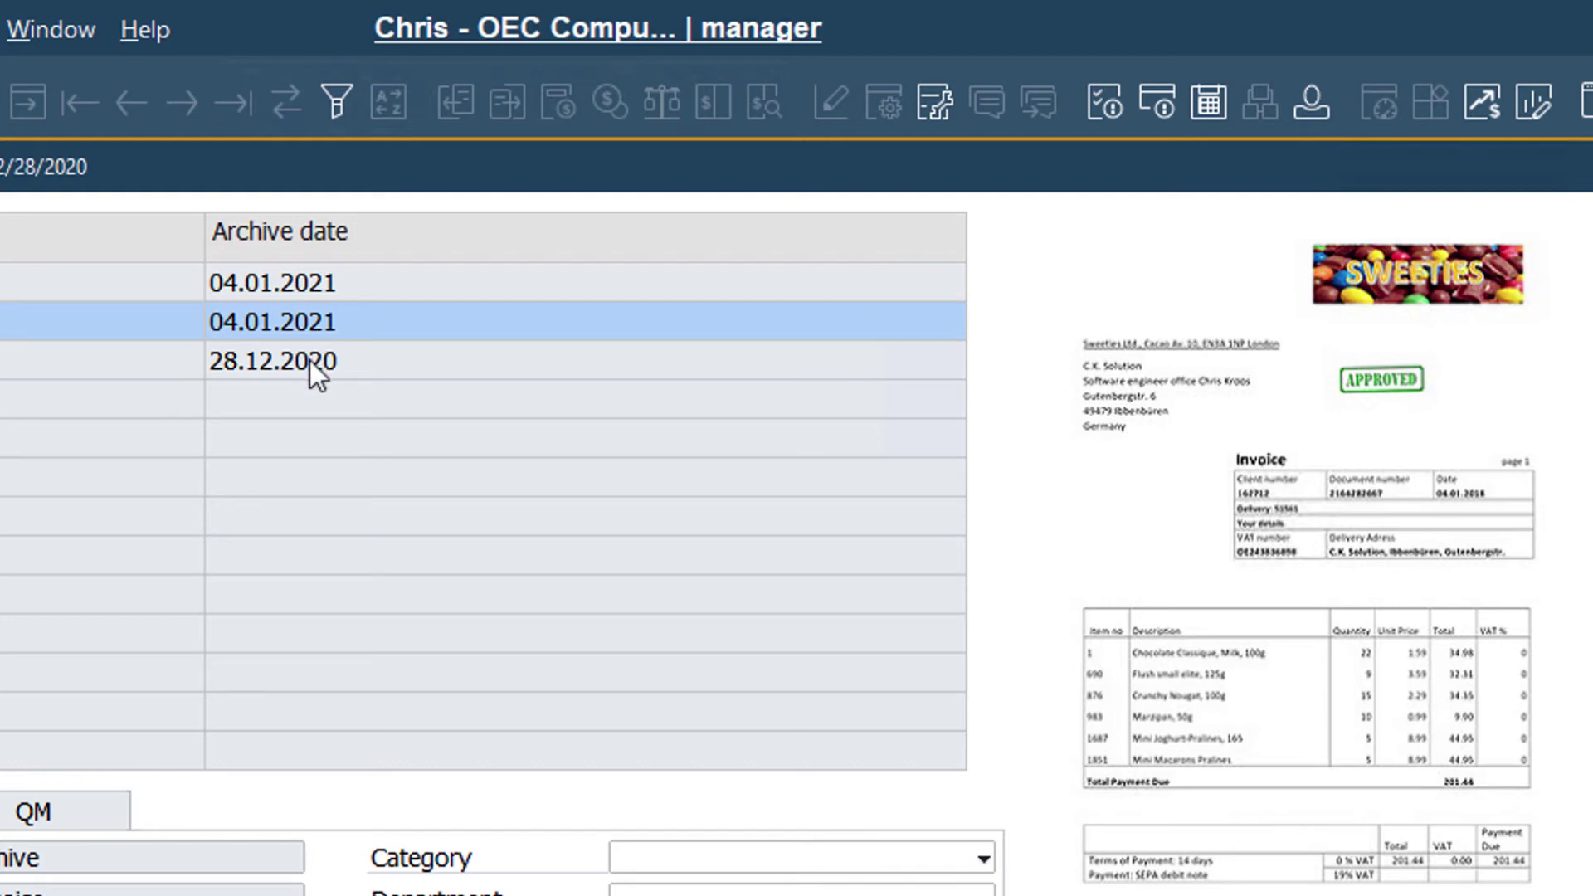
pyautogui.click(311, 360)
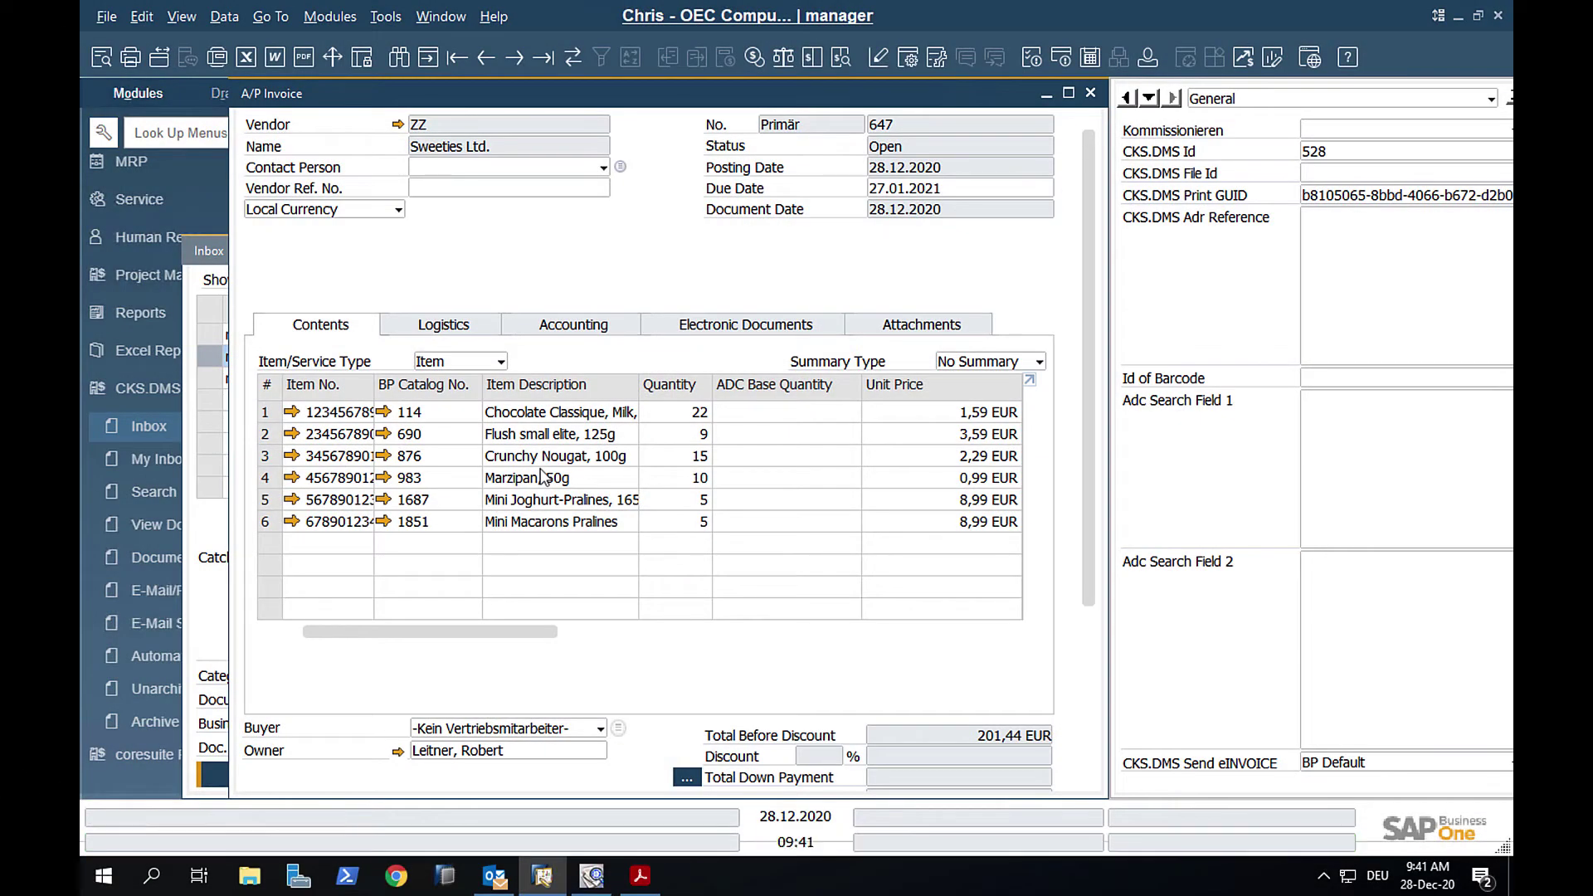
# Show all archived documents for PC Welt GmbH & Co.KG and preview A/R Credit Memo 10.
pyautogui.rightClick(658, 259)
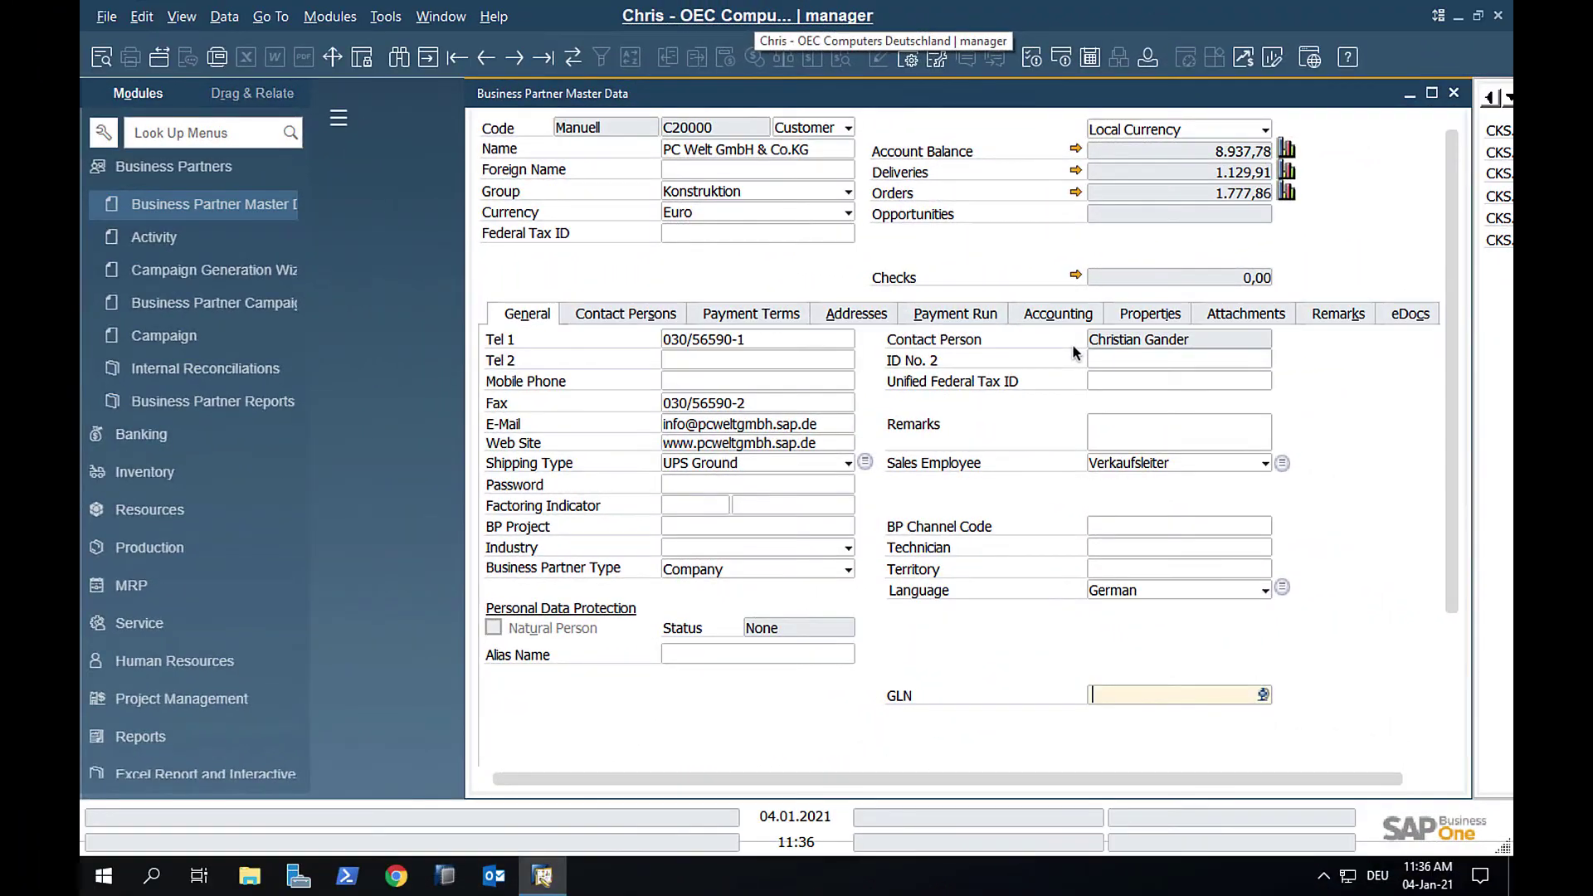
pyautogui.rightClick(939, 247)
pyautogui.click(1008, 299)
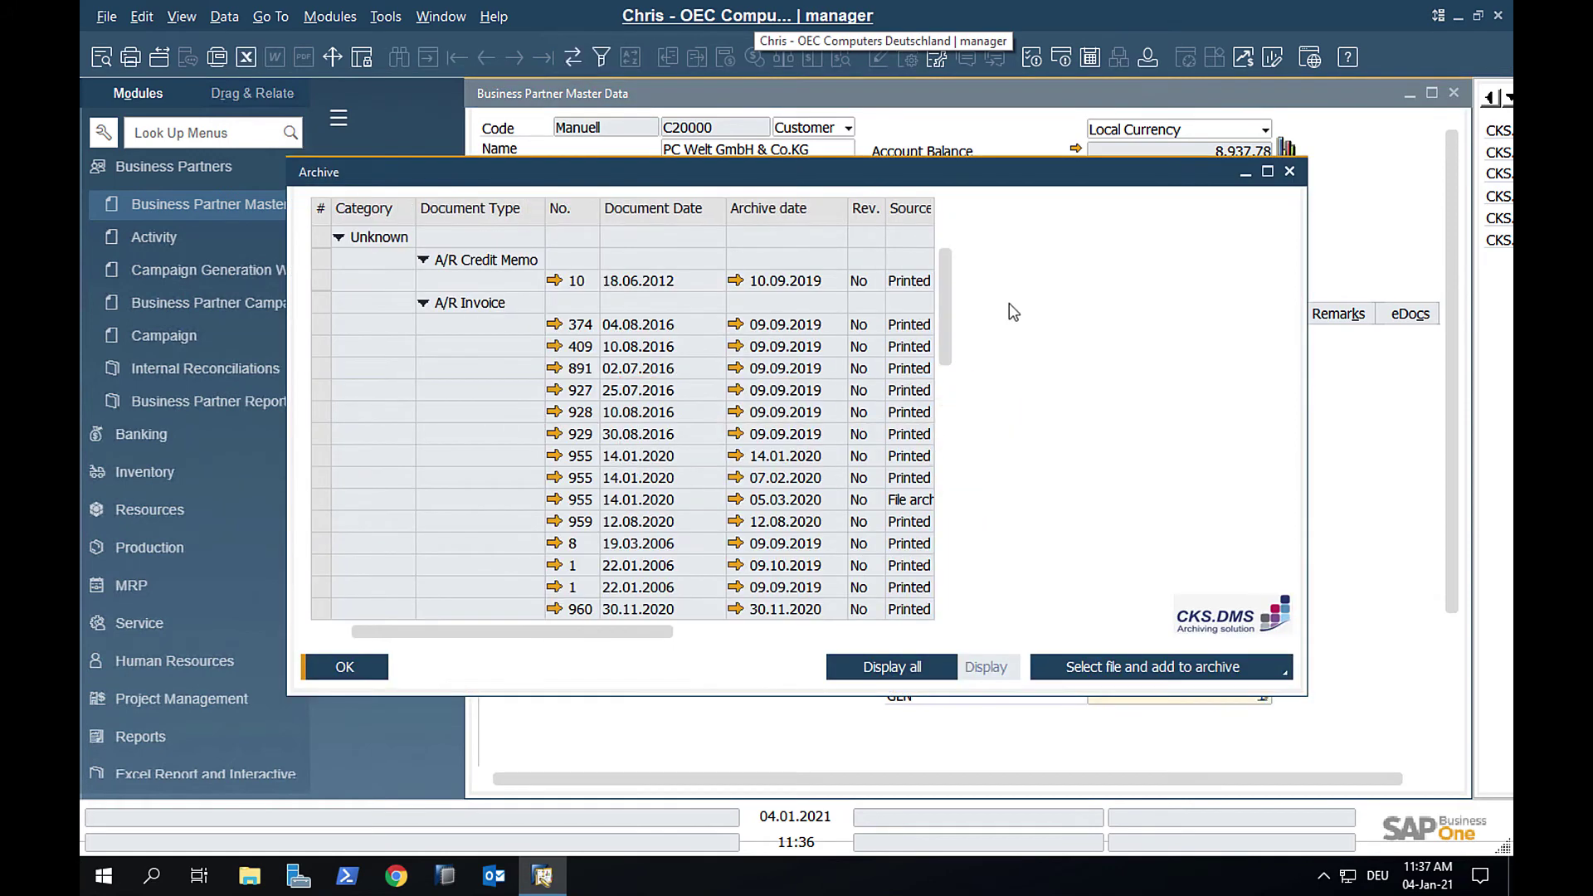
pyautogui.click(660, 285)
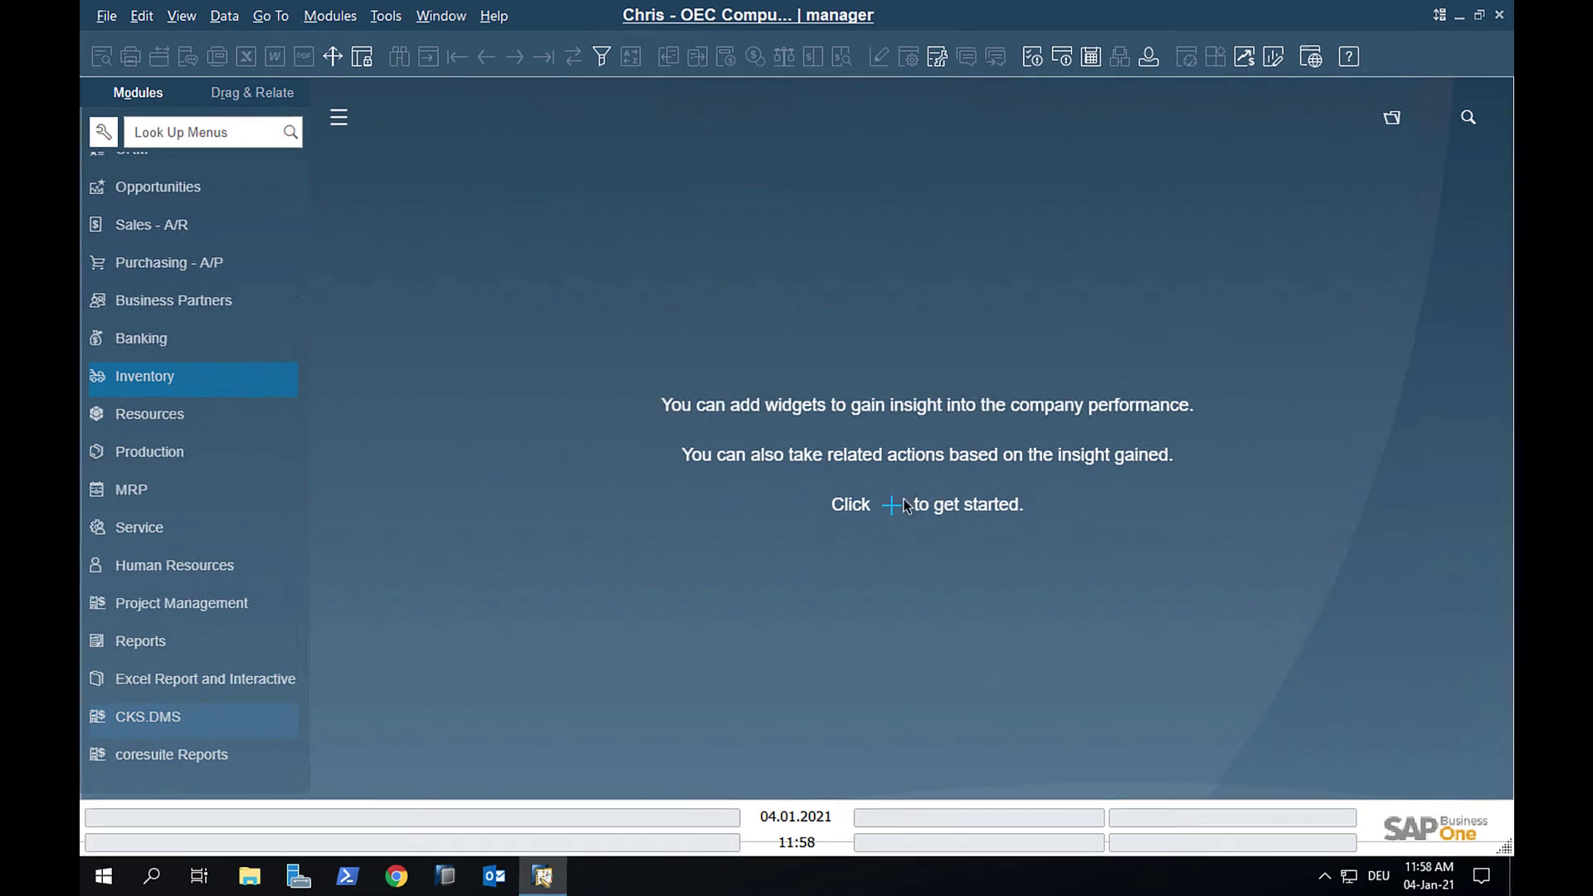
# Full-text search the archive for 4127 and open Goods Receipt PO 479's document from archive 530.
pyautogui.click(166, 719)
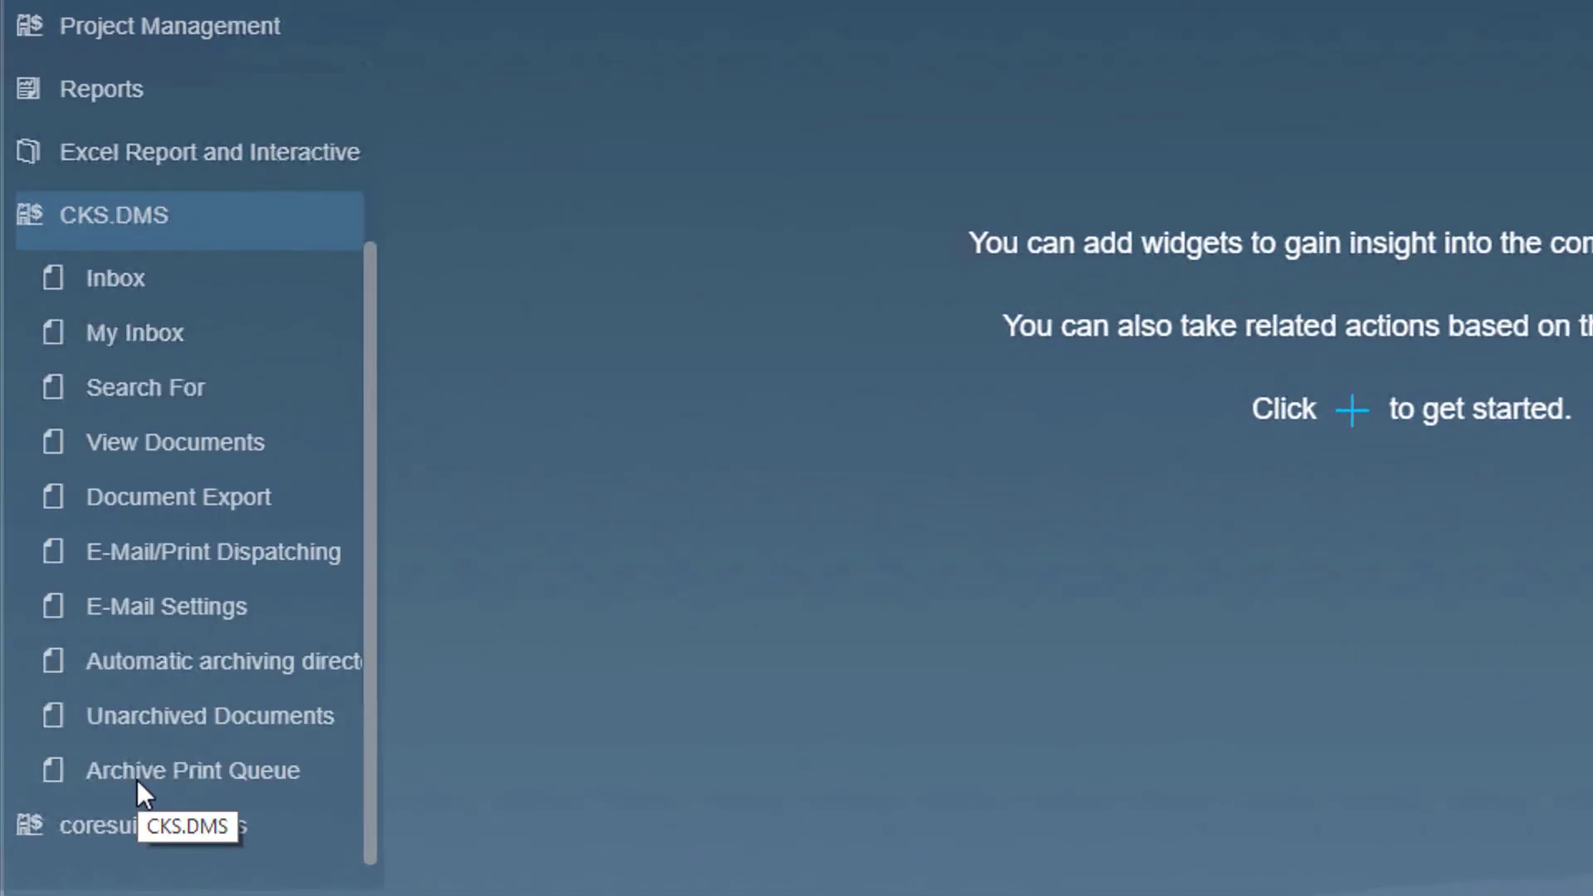
pyautogui.click(146, 393)
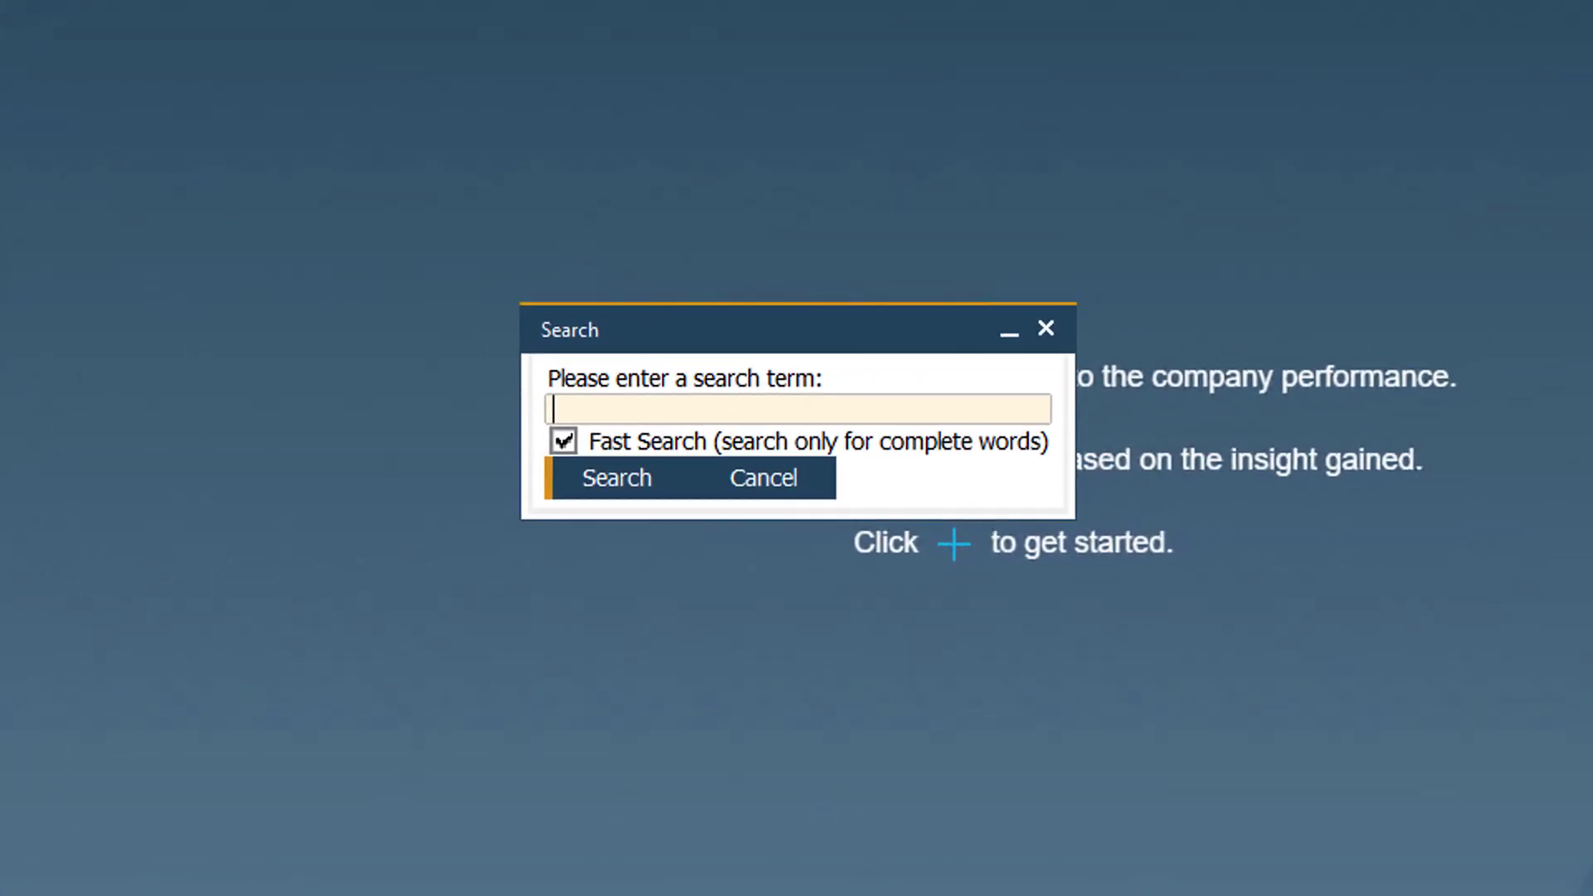
pyautogui.write('4127')
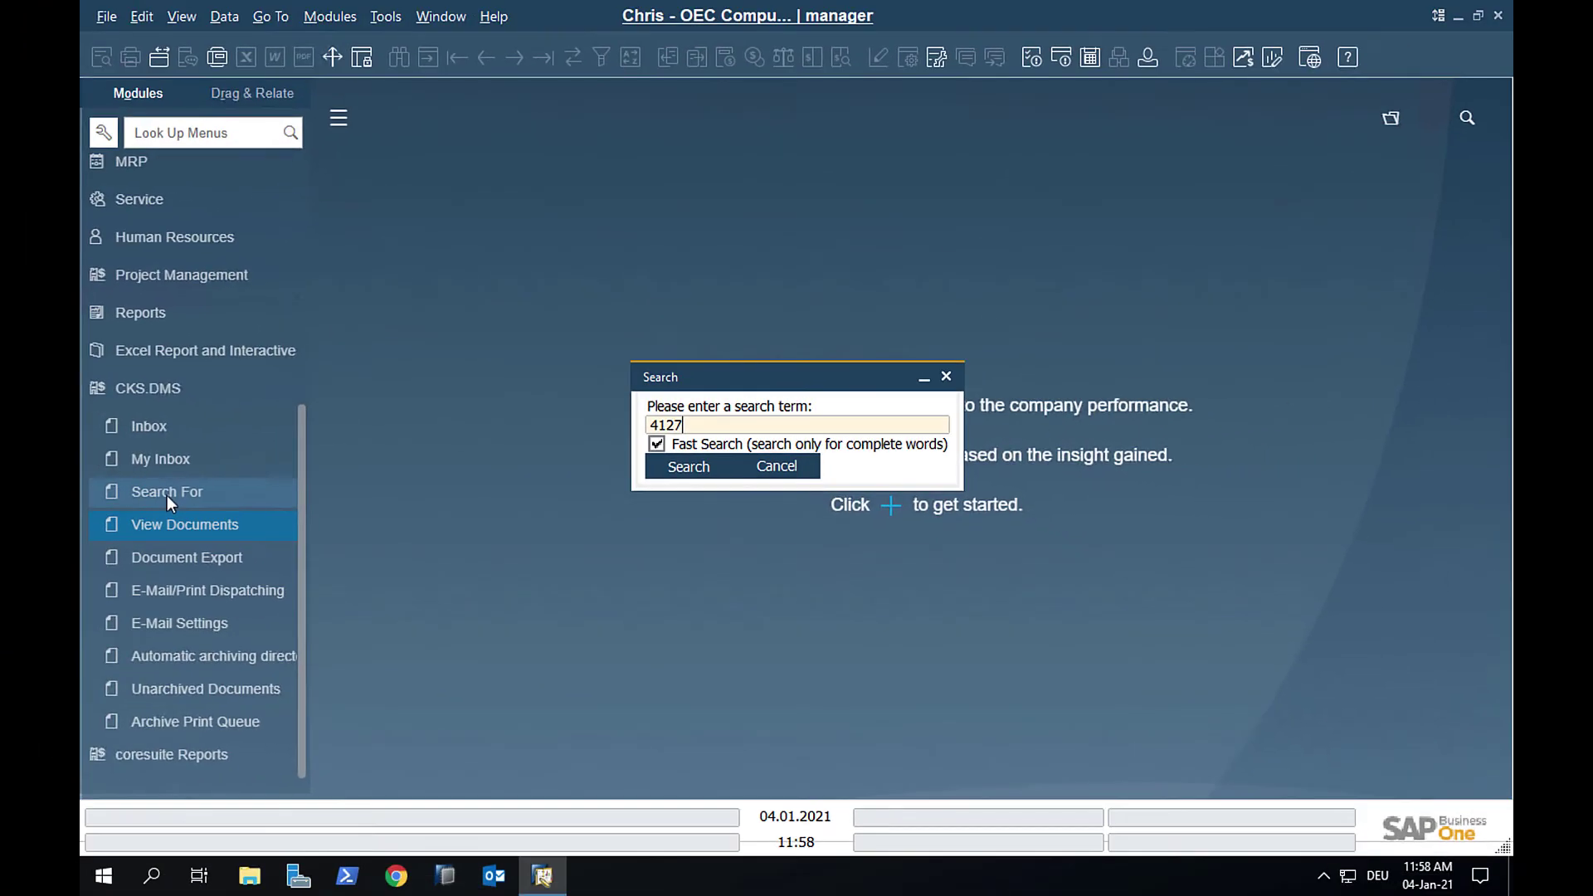
pyautogui.press('Return')
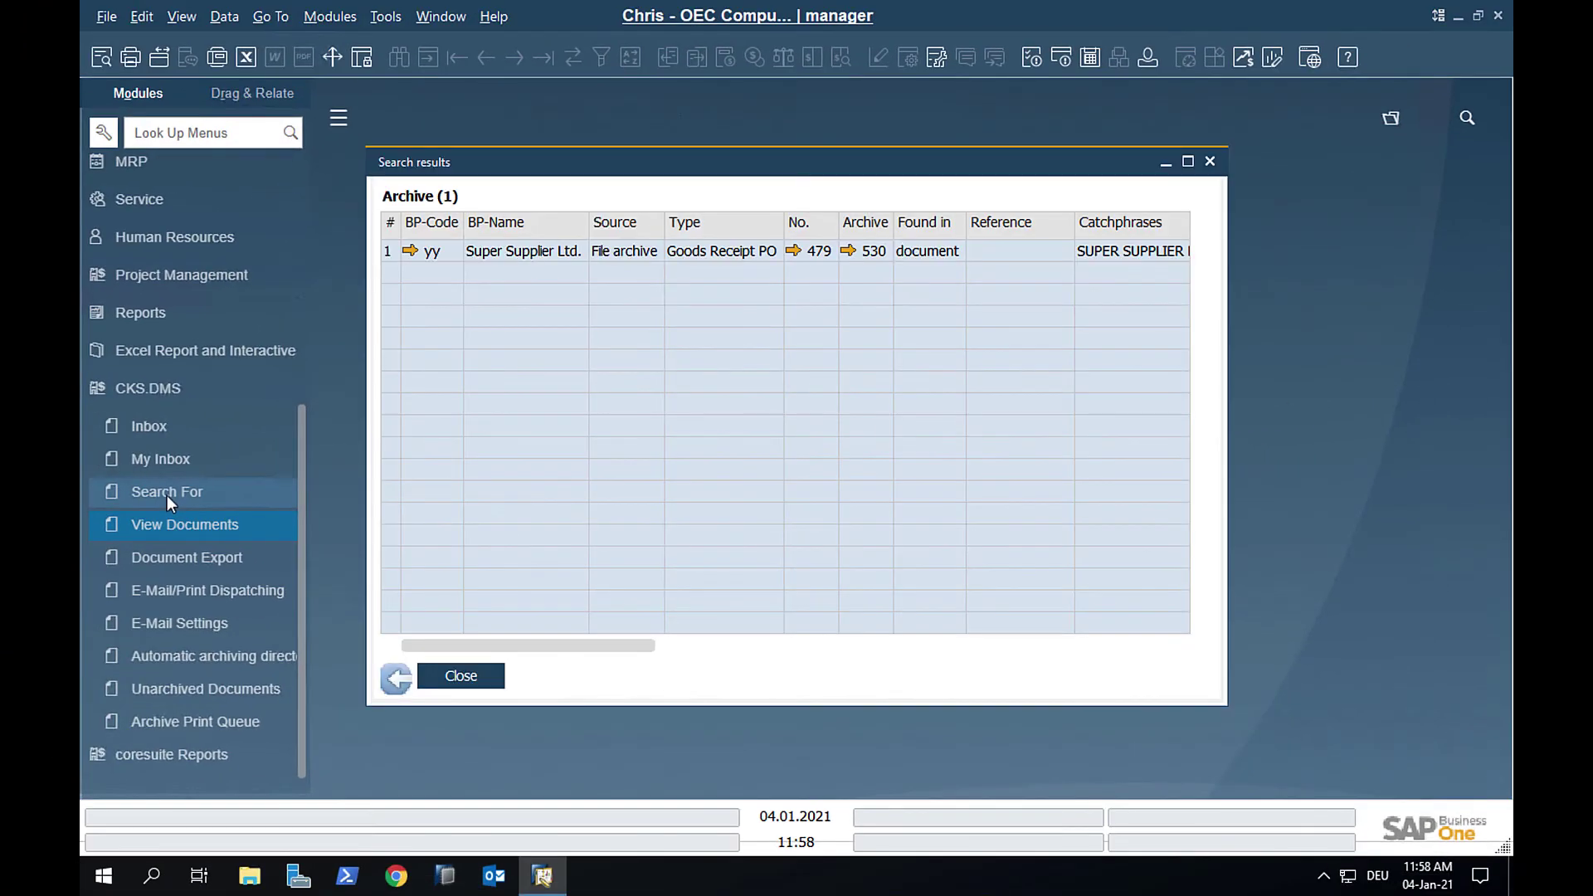
pyautogui.click(846, 249)
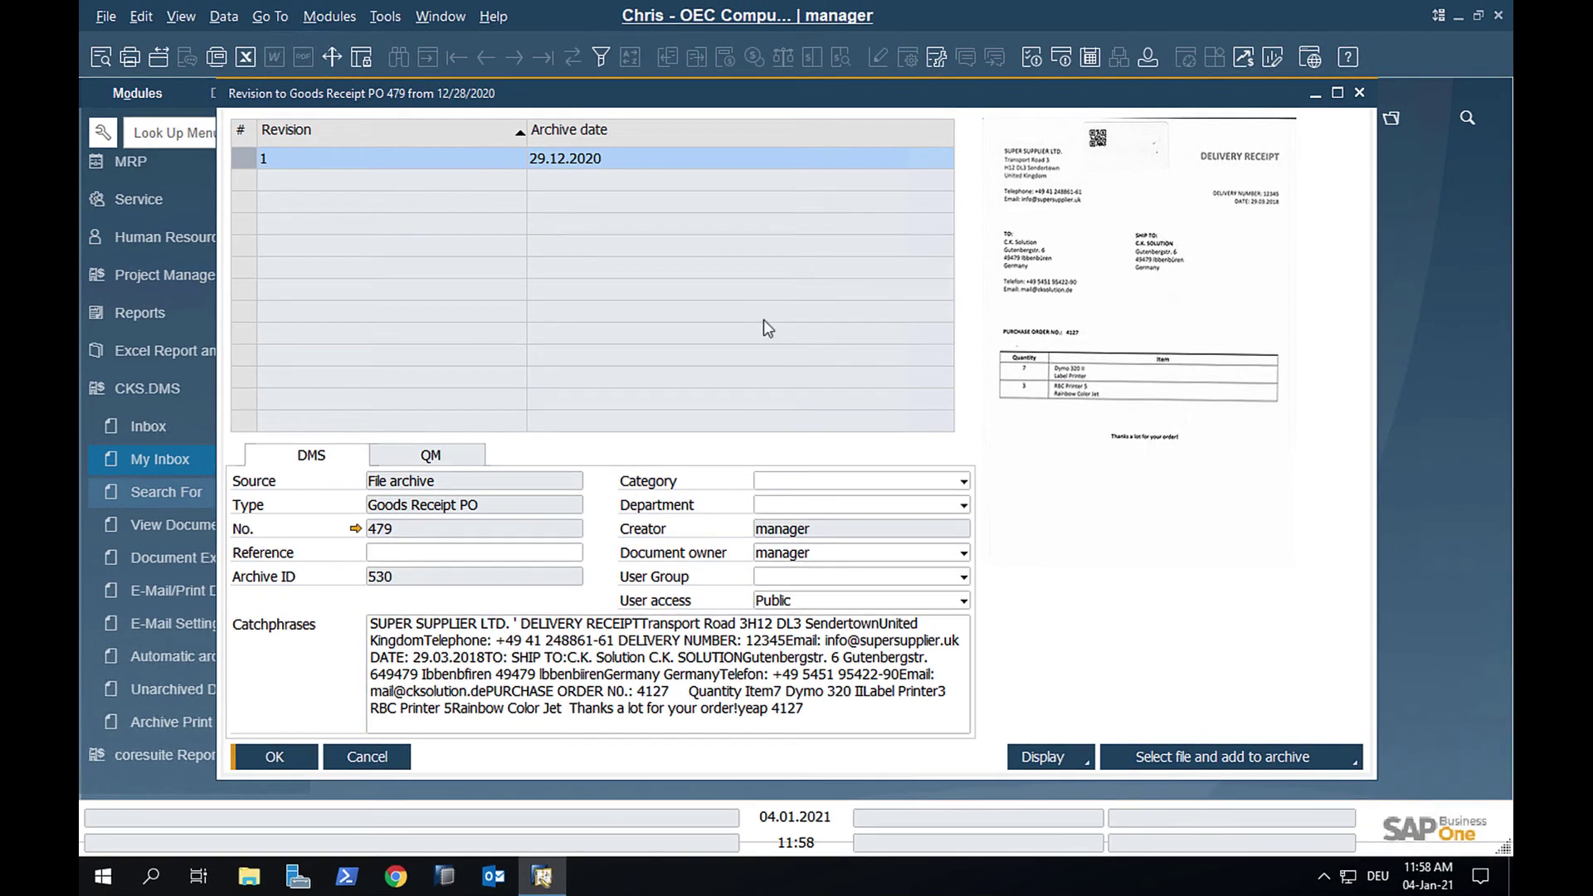
pyautogui.click(288, 764)
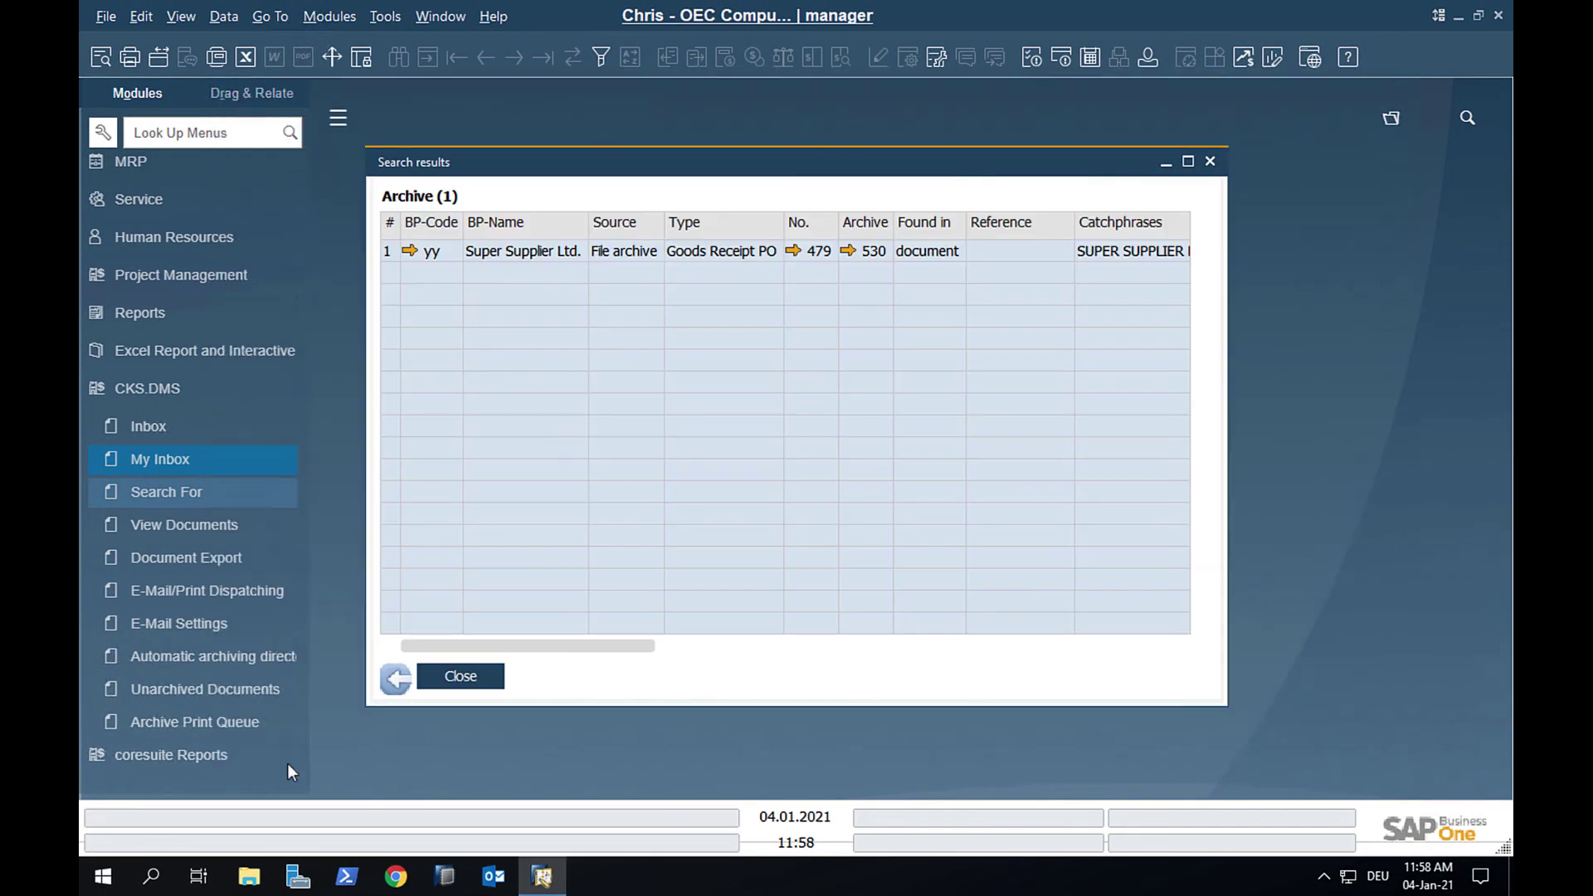
# Return to the search form and search for 'delivery receipt AND 02.01.2018'.
pyautogui.click(395, 677)
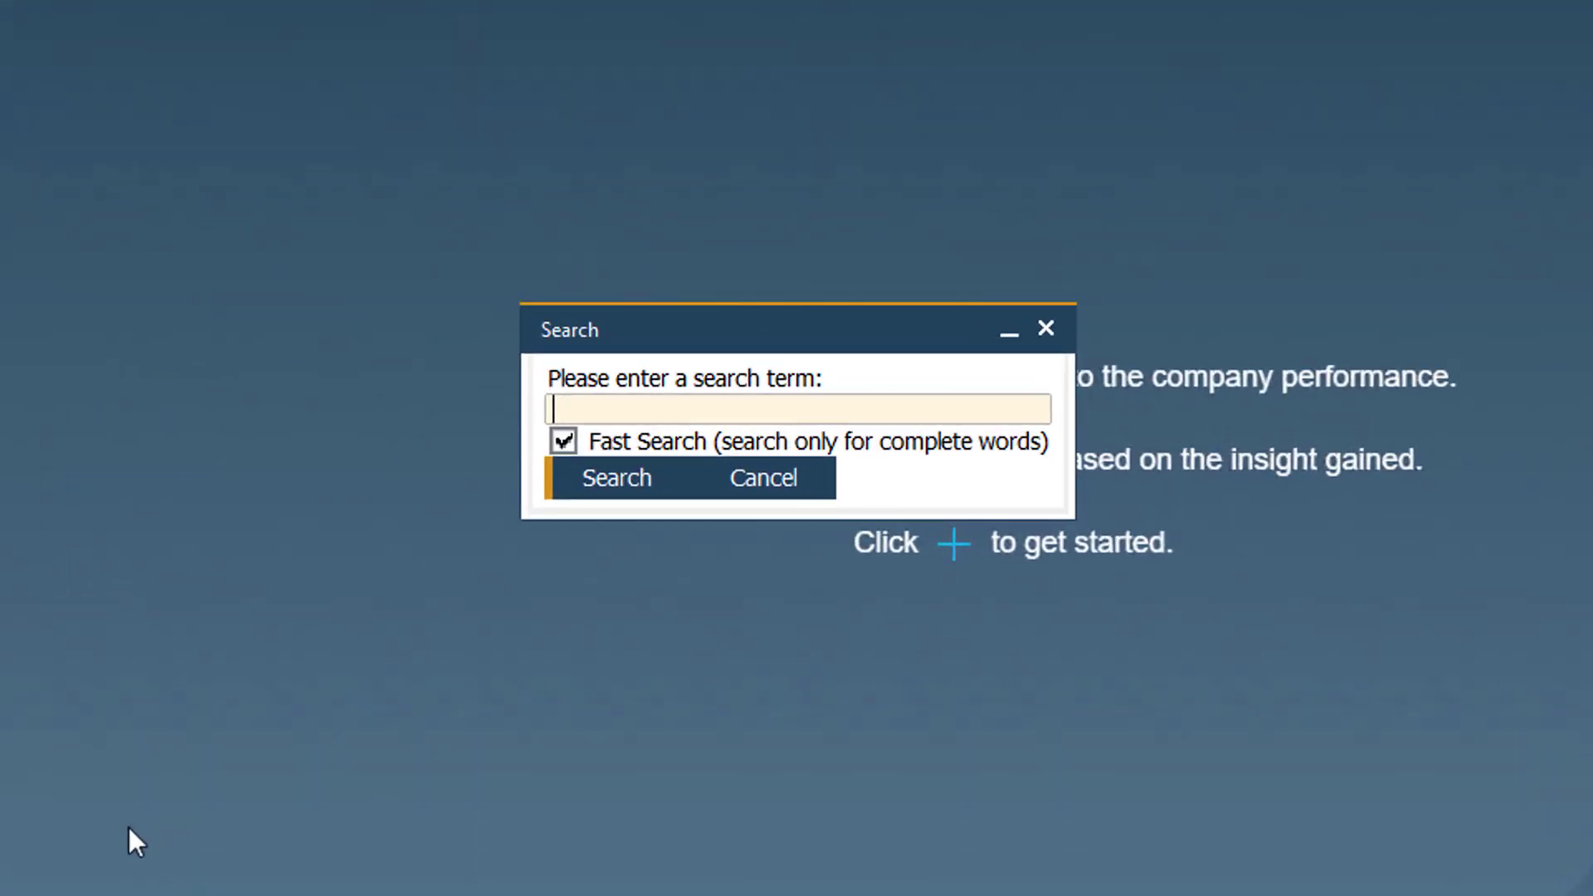
pyautogui.write('delivery receipt')
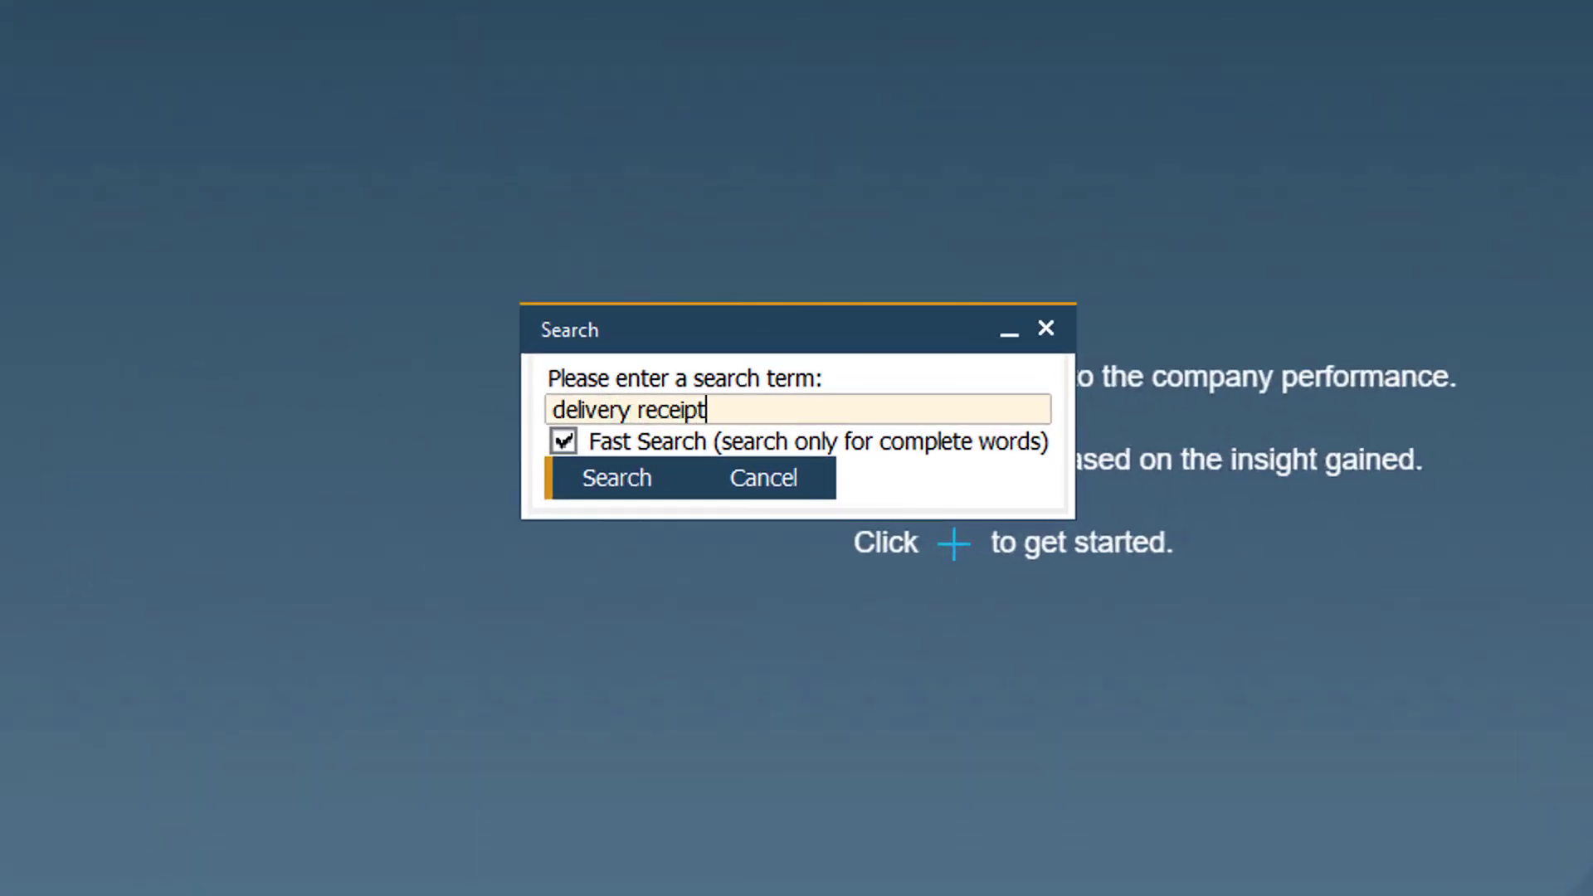
pyautogui.write(' AND 02.01.2018')
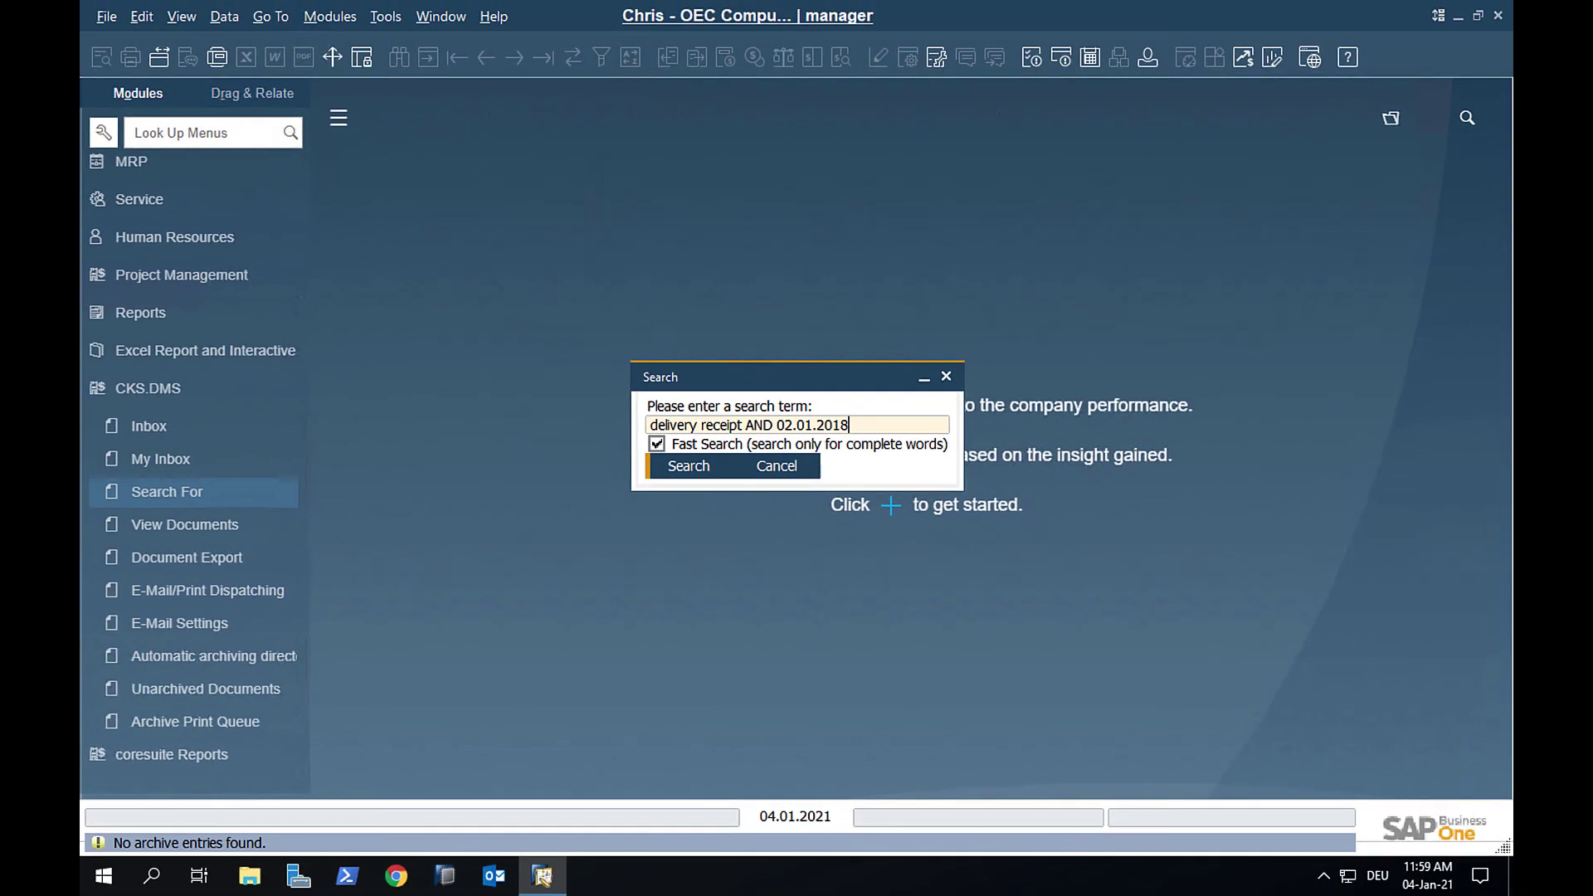
pyautogui.click(617, 478)
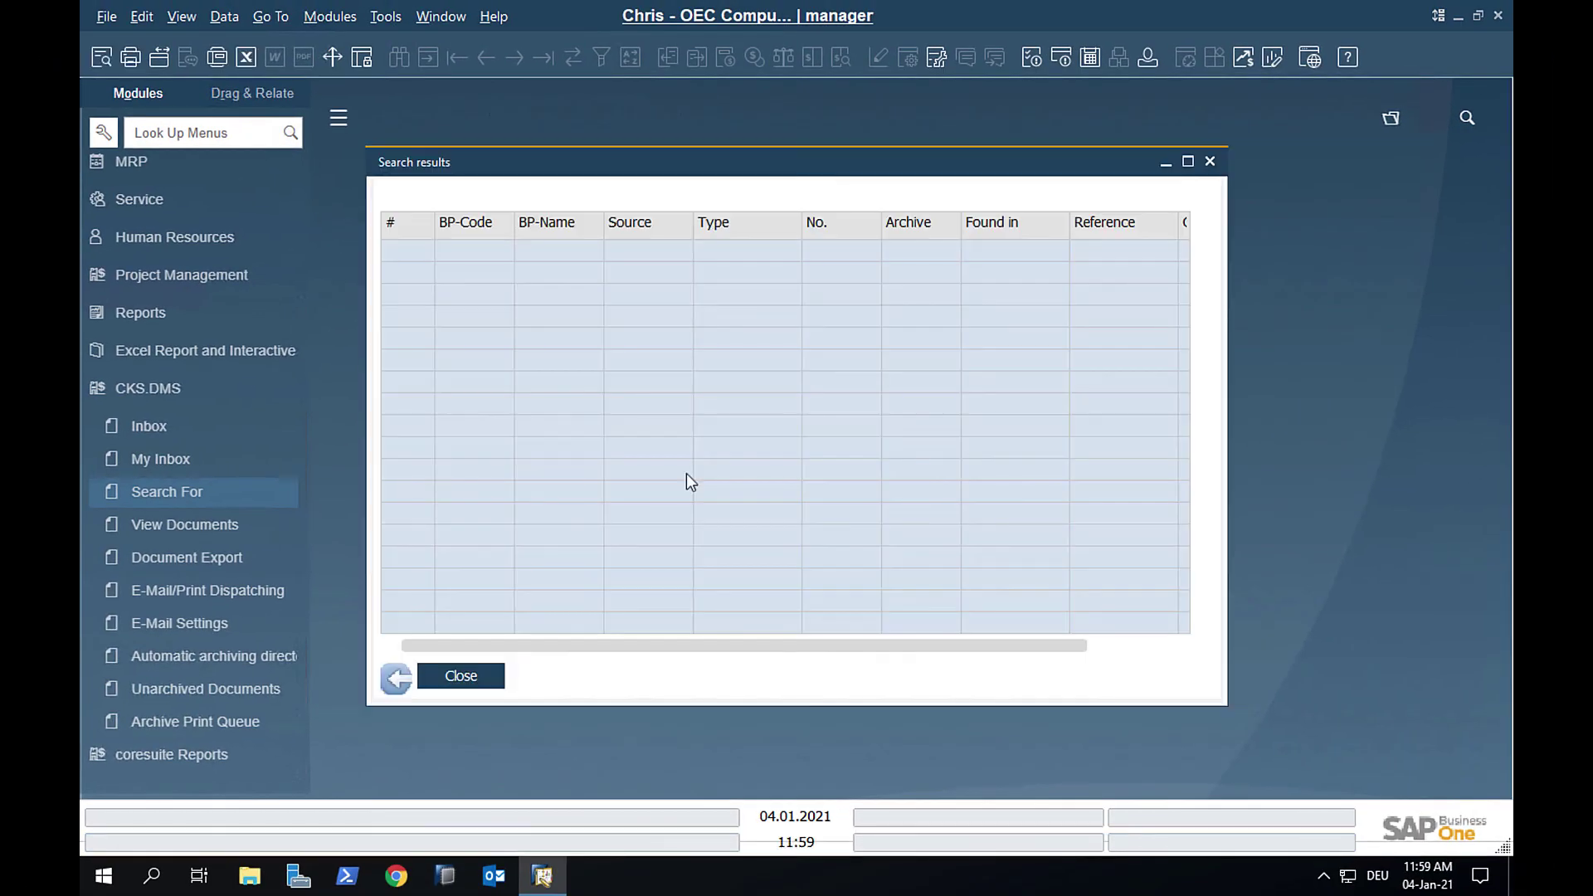